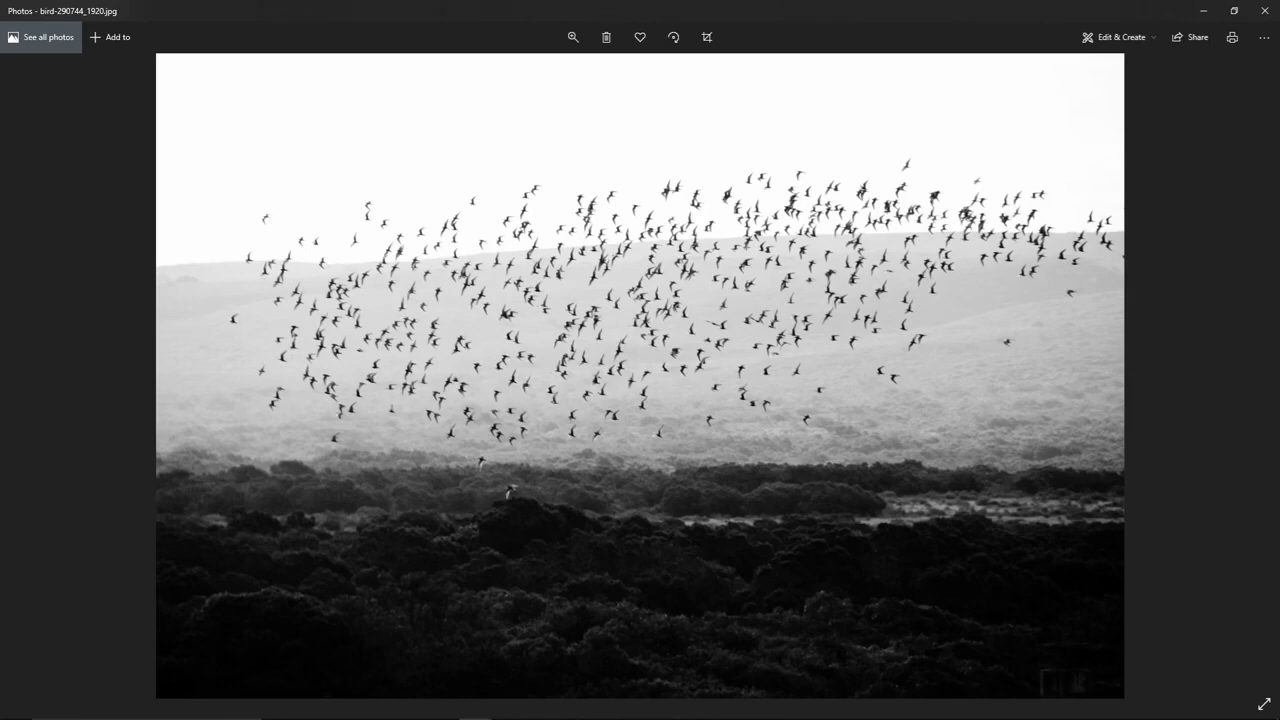
Browse through the next reference photos in the image viewer.
{"action": "key", "text": "Right"}
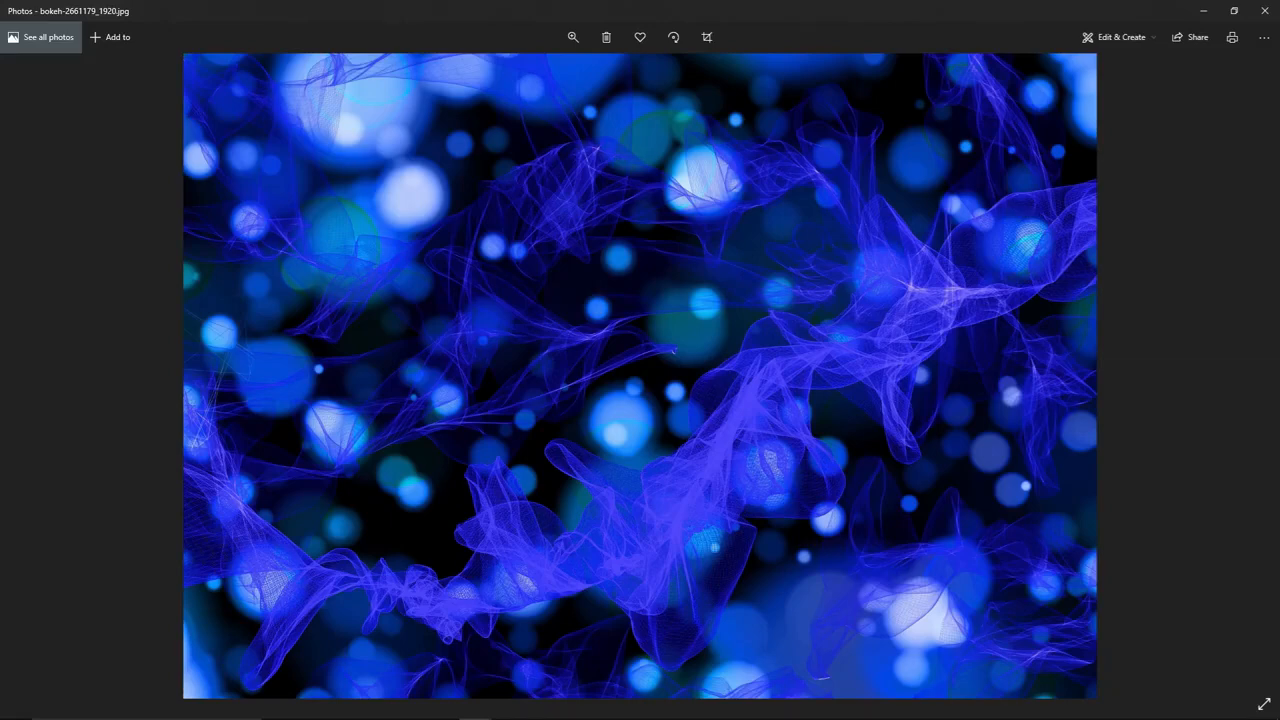
{"action": "key", "text": "Right"}
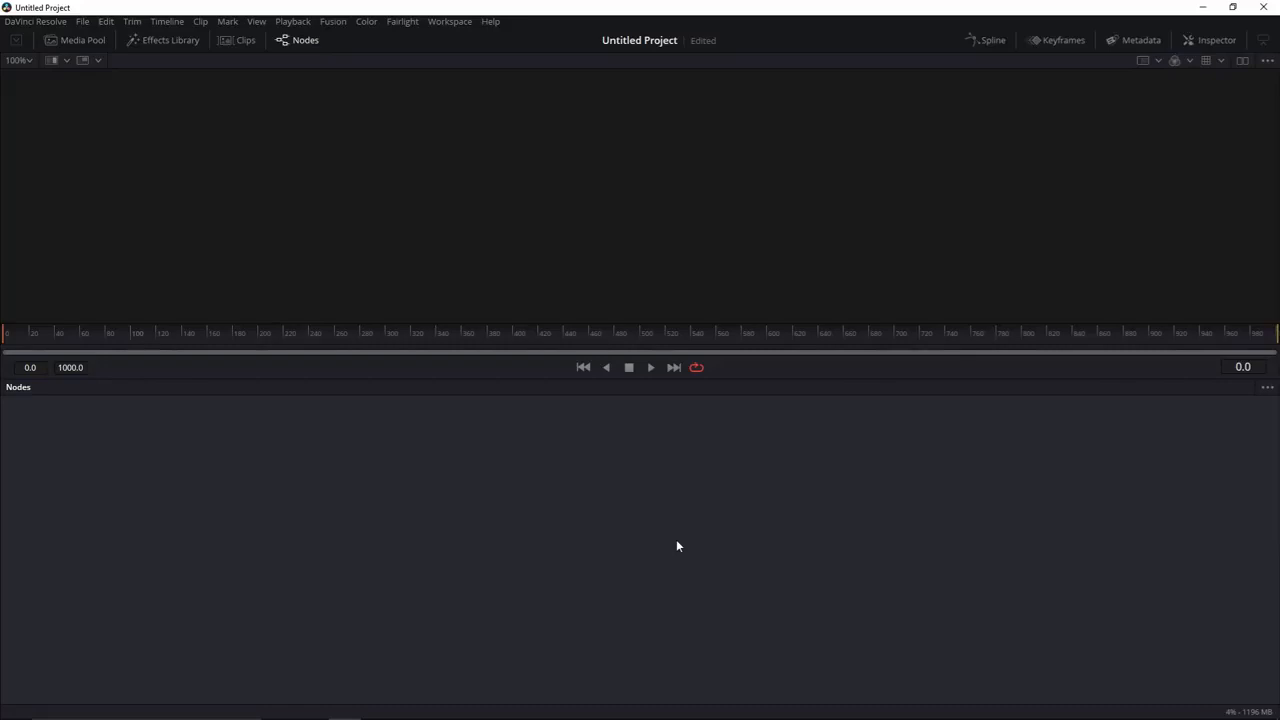
Switch to DaVinci Resolve and review the timeline resolution and frame rate in the project settings.
{"action": "key", "text": "shift+9"}
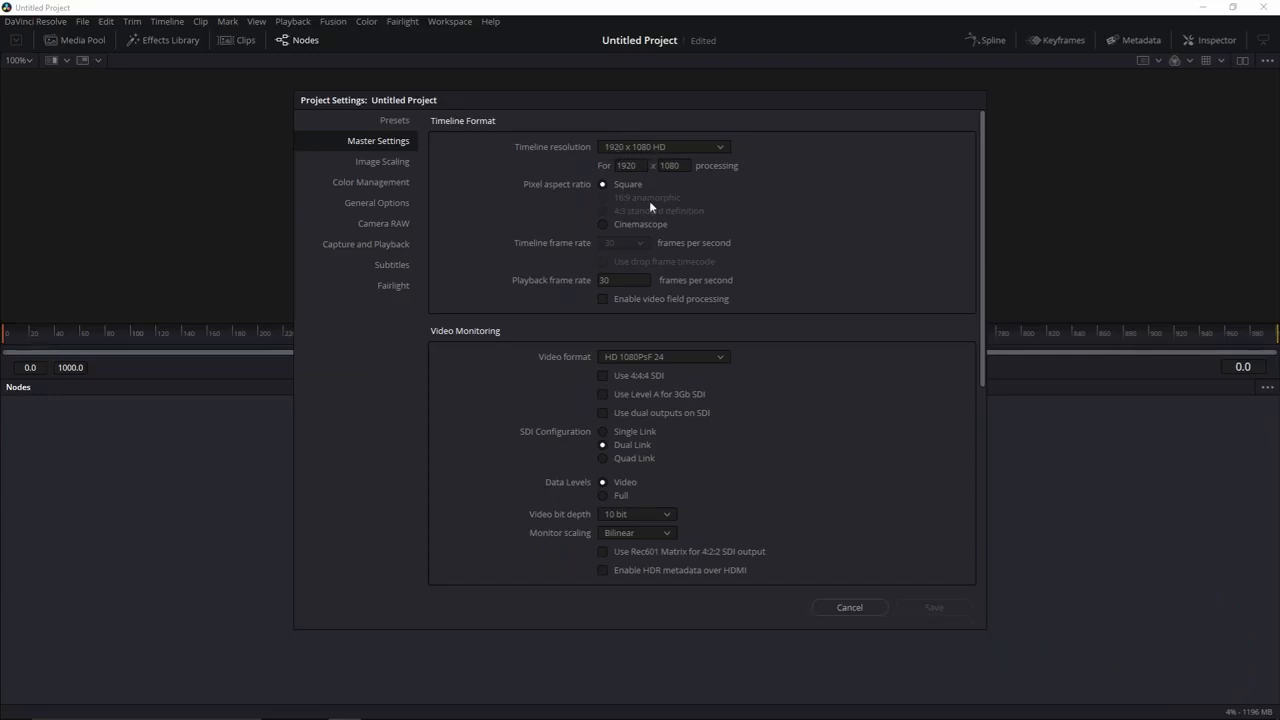
{"action": "left_click", "coordinate": [864, 612]}
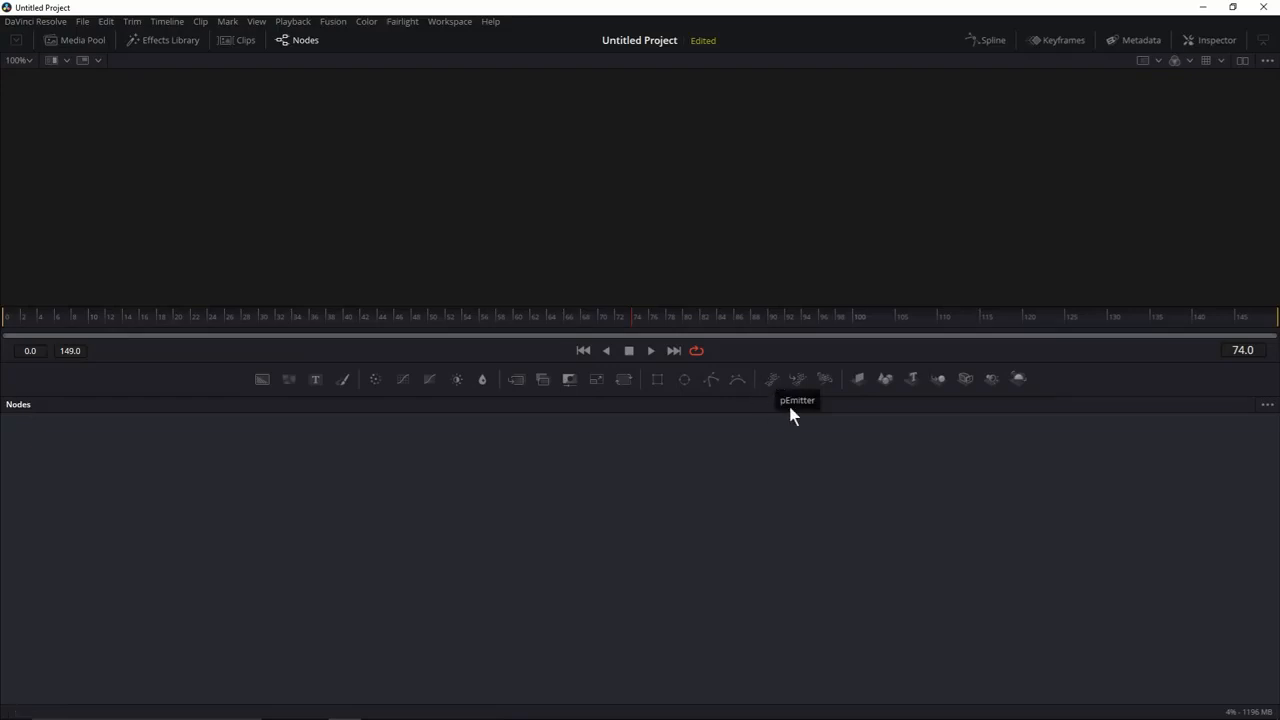
{"action": "left_click", "coordinate": [771, 380]}
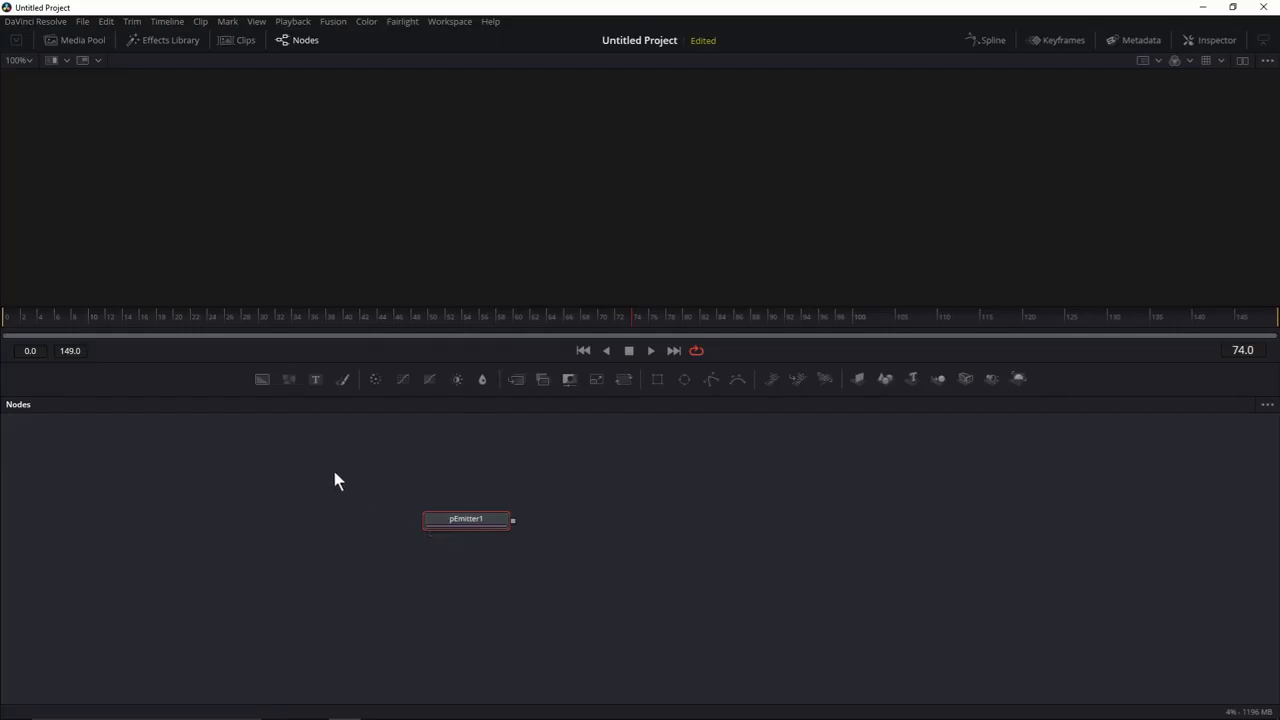
{"action": "left_click_drag", "start_coordinate": [350, 470], "coordinate": [605, 555]}
{"action": "key", "text": "Delete"}
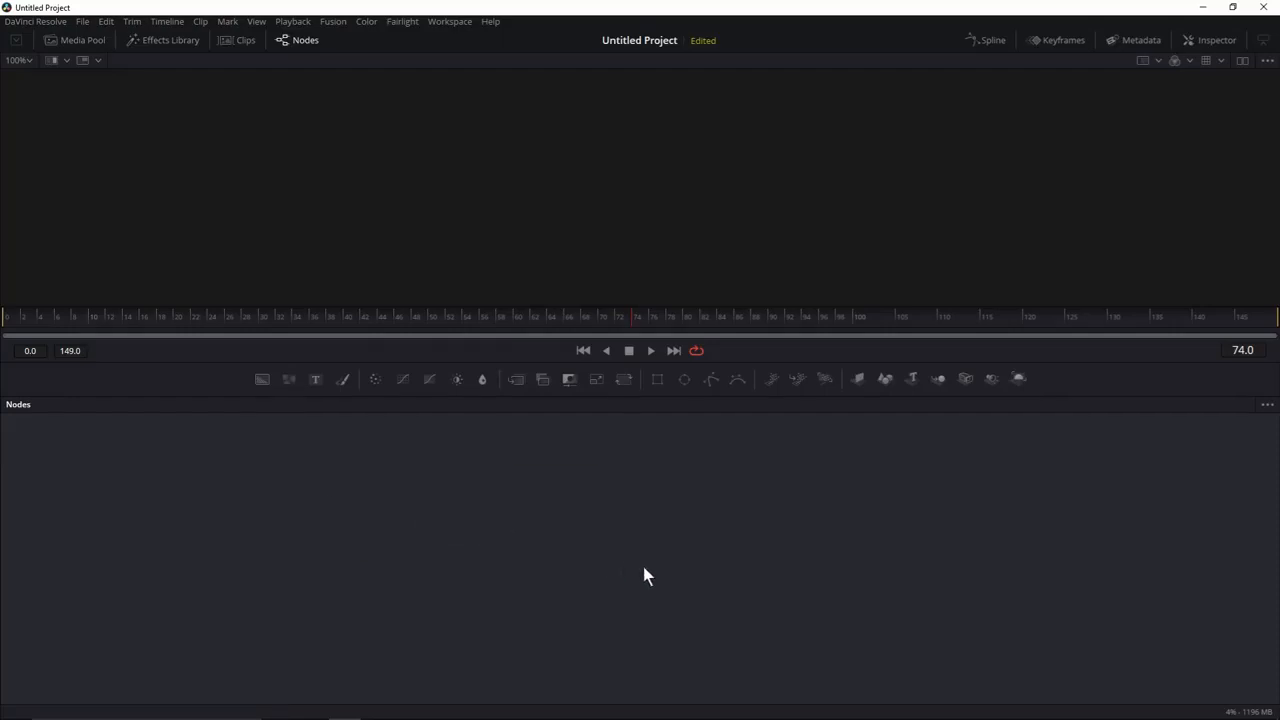
Hide the Fusion toolbar and add a pEmitter particle node to the empty composition.
{"action": "left_click", "coordinate": [340, 21]}
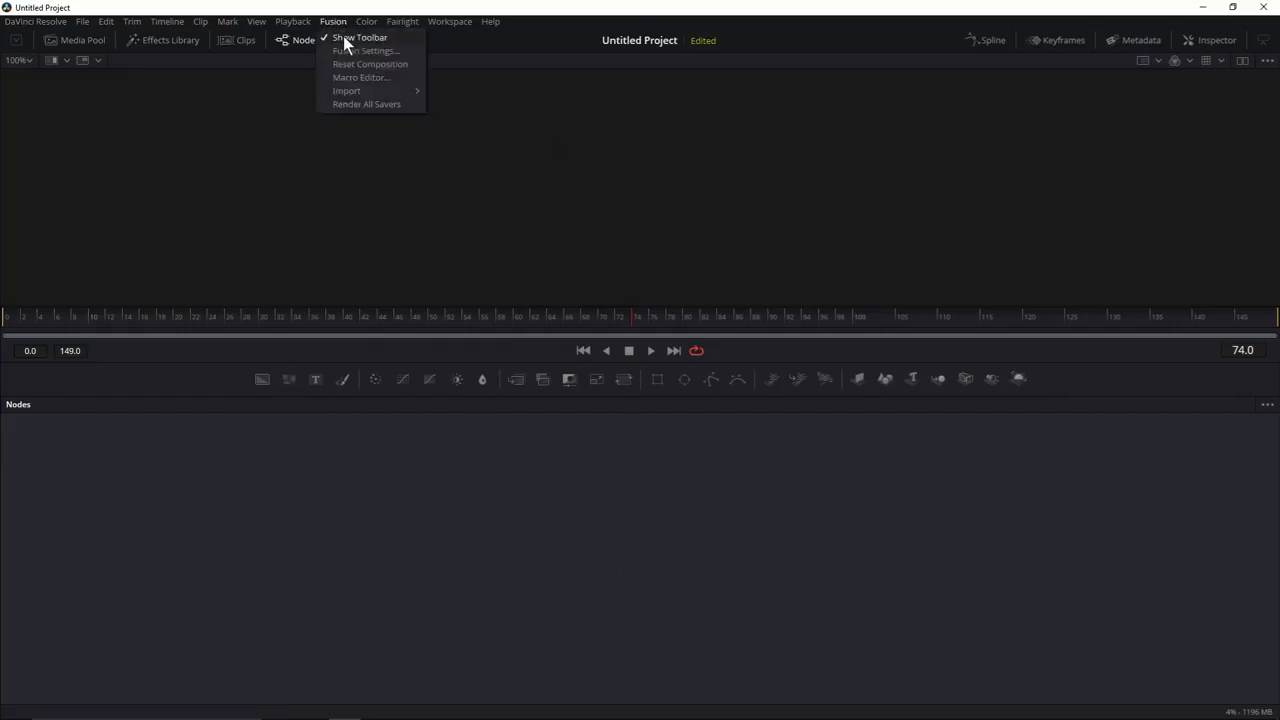
{"action": "left_click", "coordinate": [343, 37]}
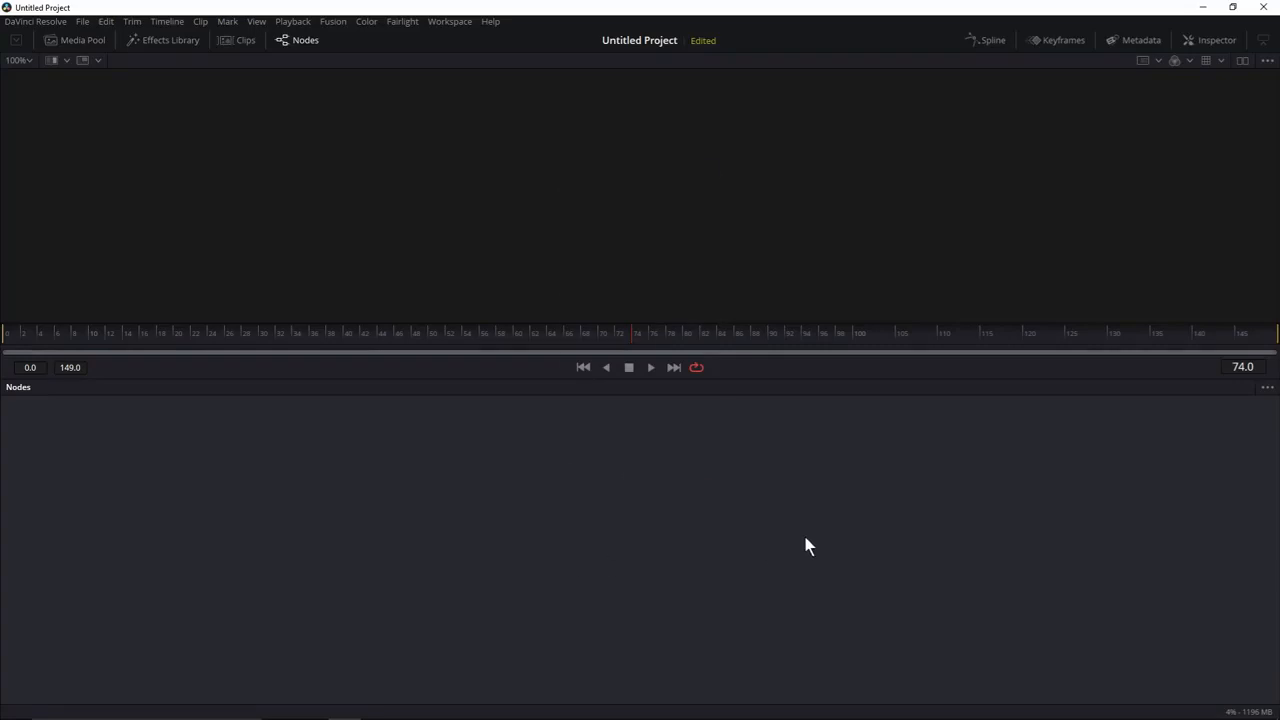
{"action": "key", "text": "shift+space"}
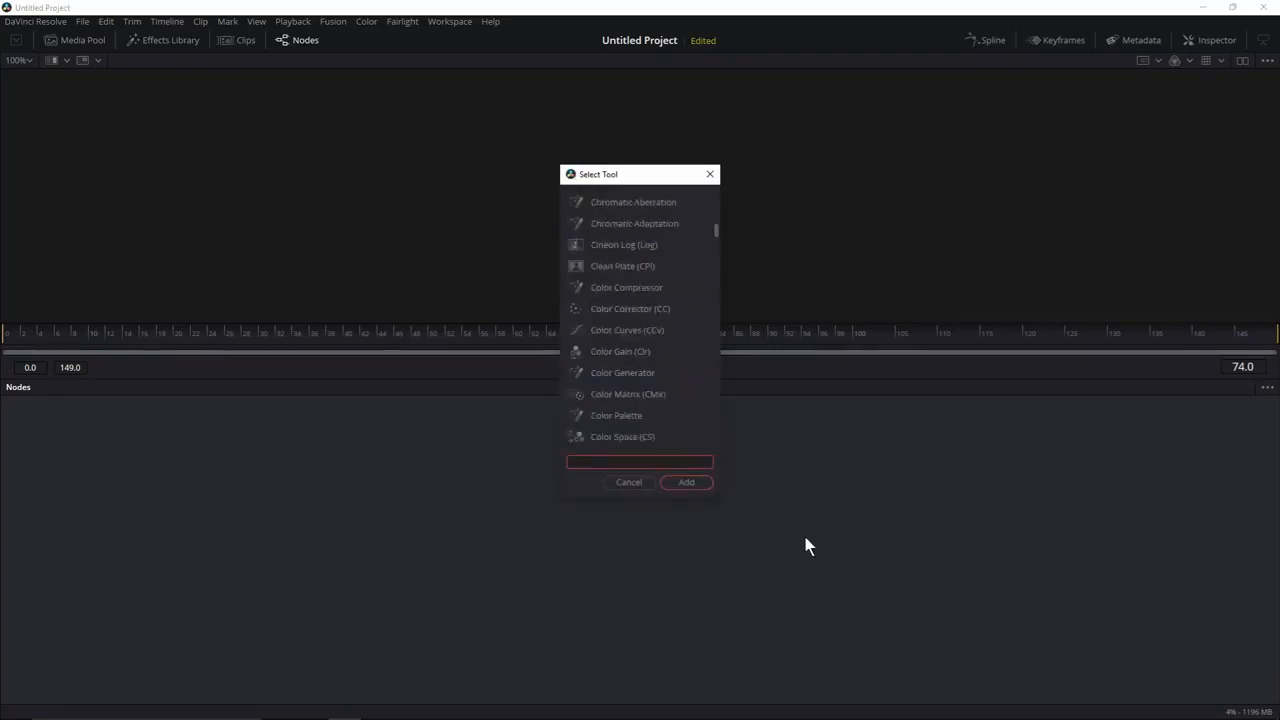
{"action": "type", "text": "pem"}
{"action": "key", "text": "Return"}
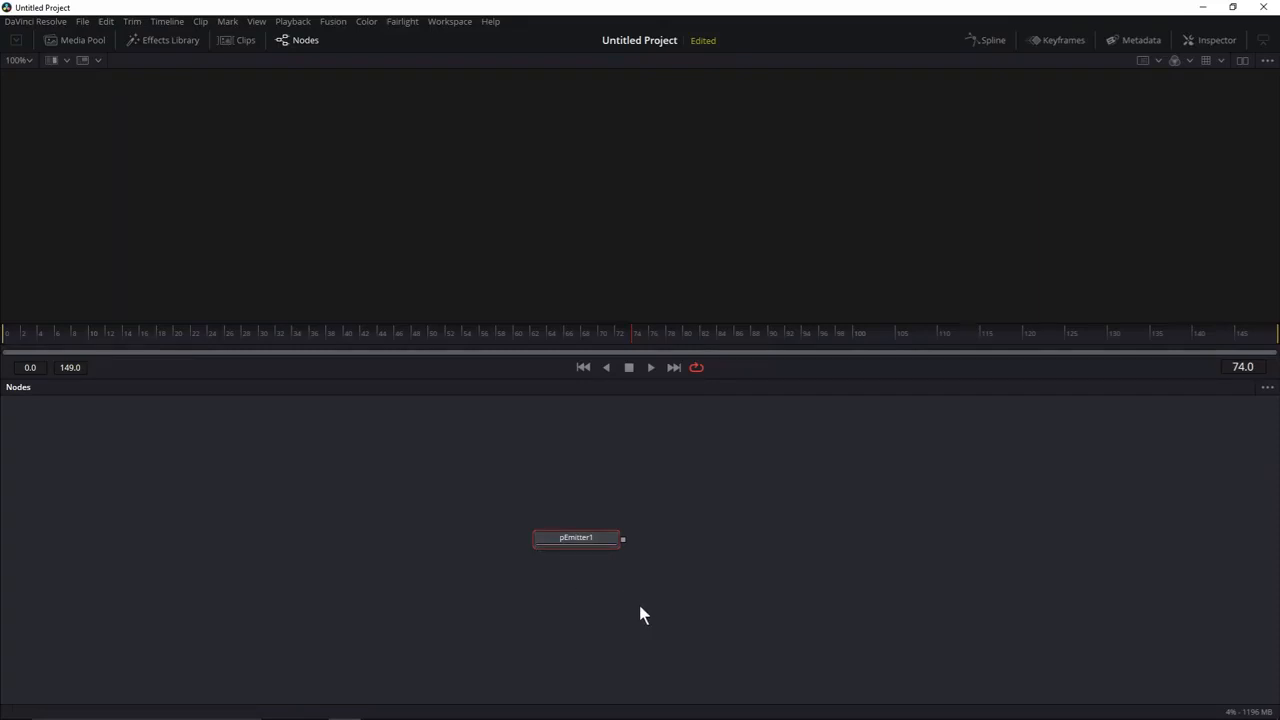
Add a pRender node connected after pEmitter1 and show it in the viewer.
{"action": "key", "text": "shift+space"}
{"action": "type", "text": "pem"}
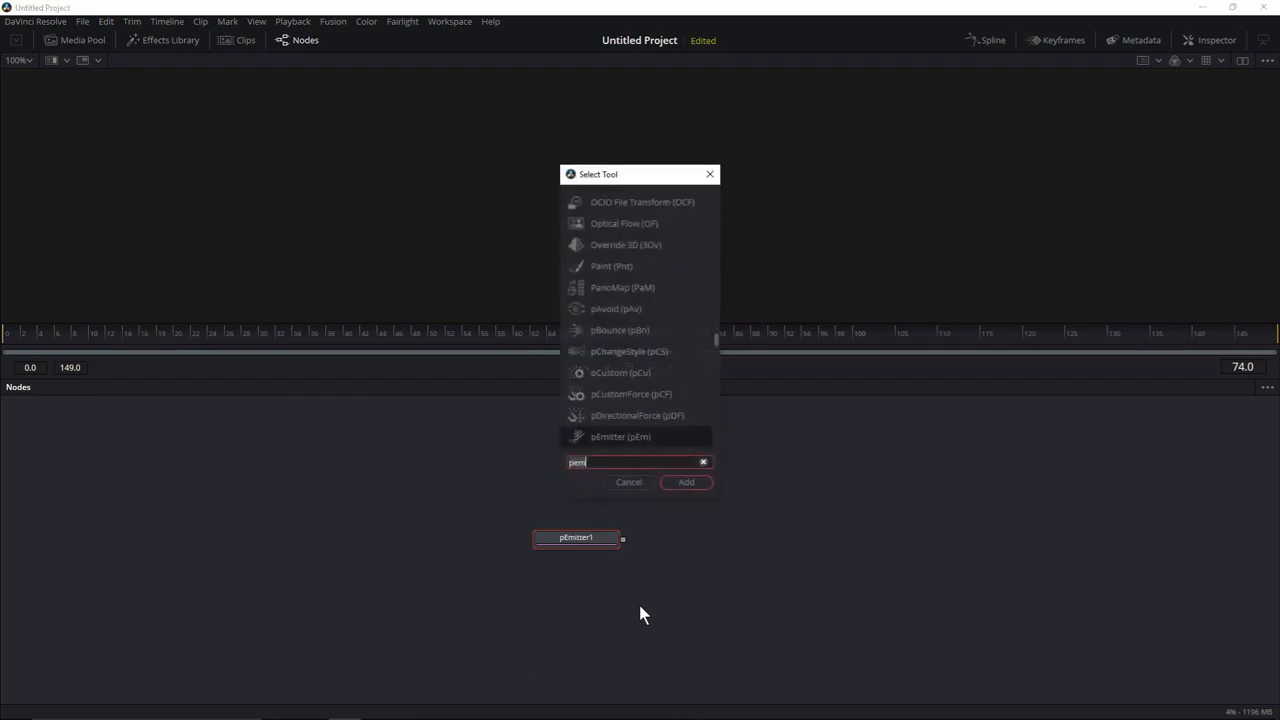
{"action": "key", "text": "BackSpace"}
{"action": "key", "text": "BackSpace"}
{"action": "type", "text": "rn"}
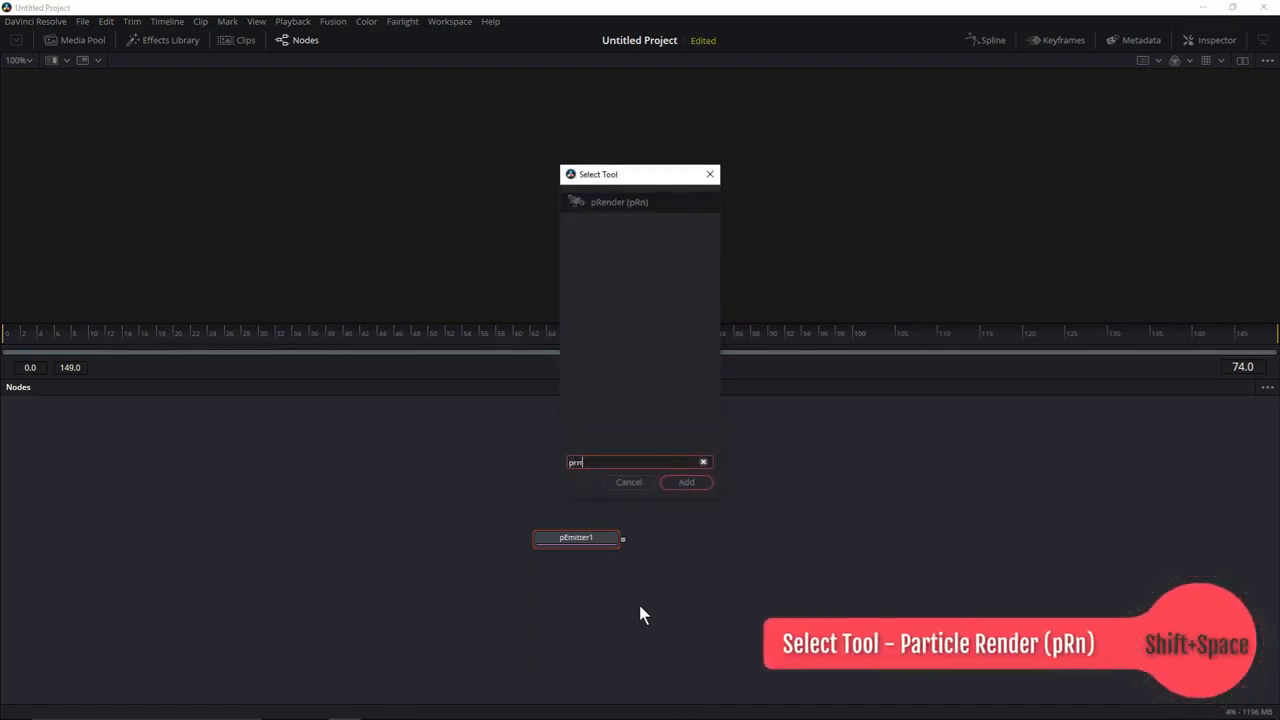
{"action": "key", "text": "Return"}
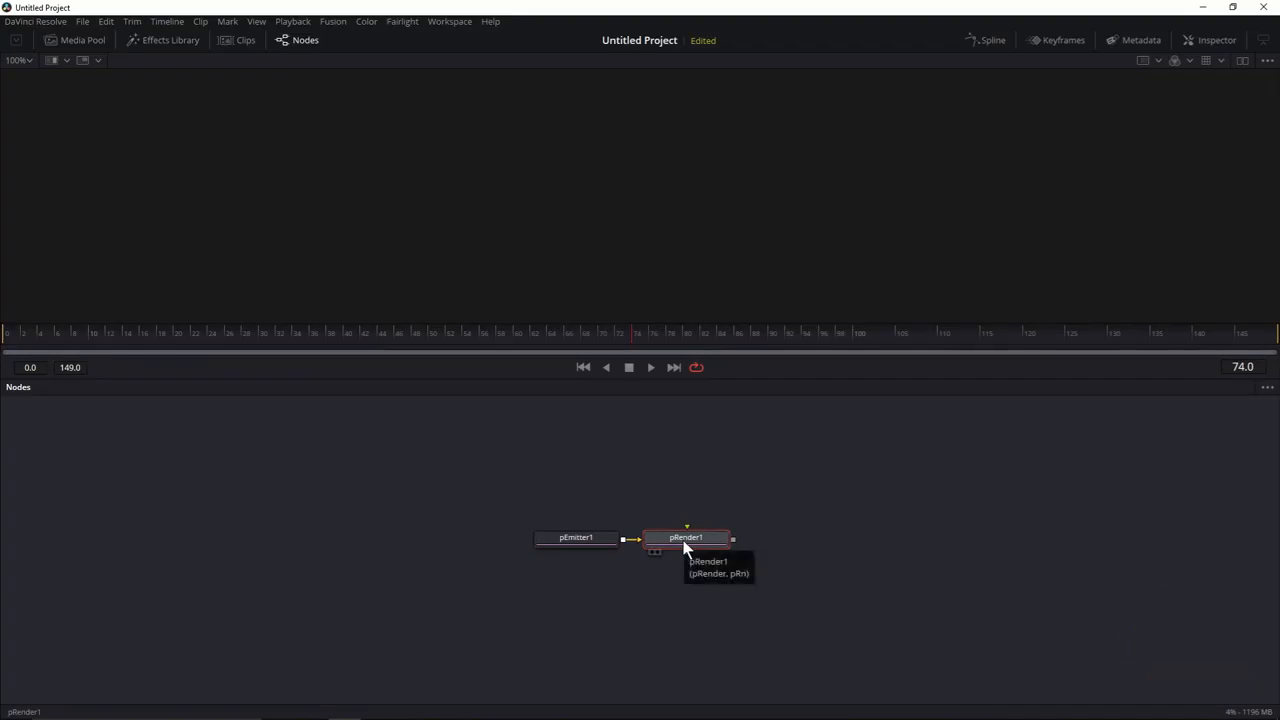
{"action": "key", "text": "1"}
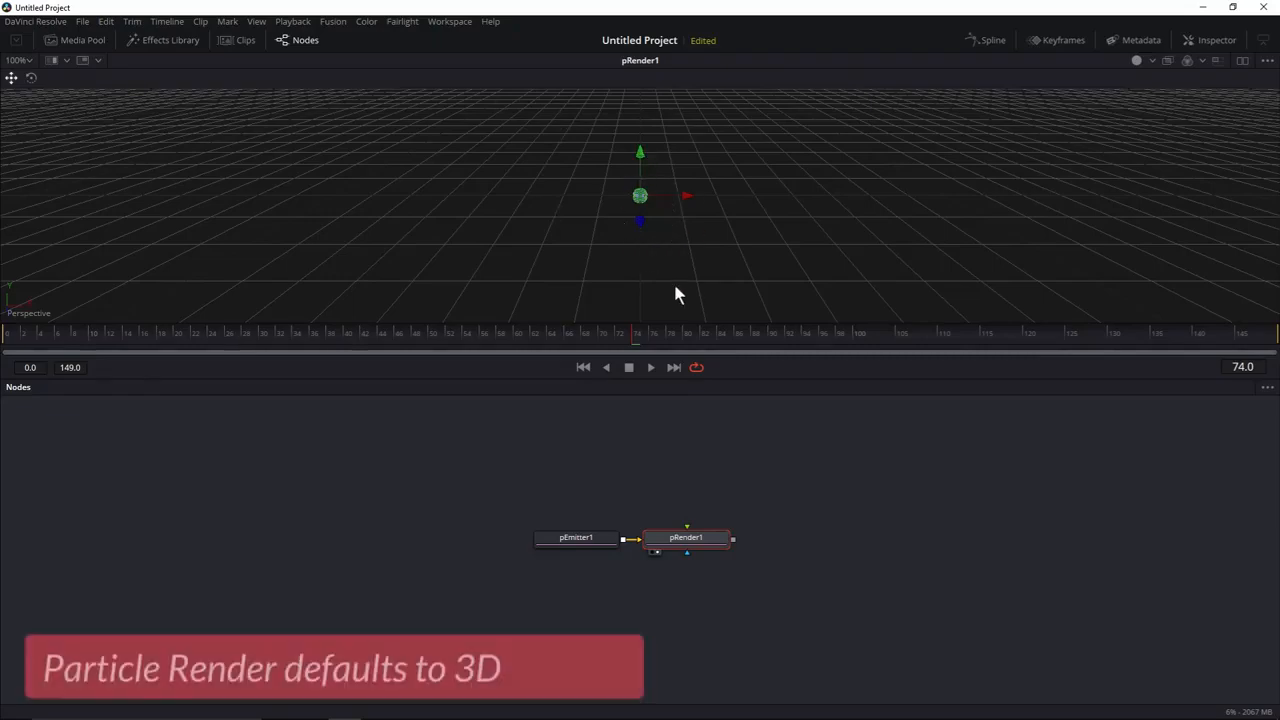
Examine the emitter's particle sphere in the 3D perspective view from different angles and distances.
{"action": "left_click_drag", "start_coordinate": [534, 240], "coordinate": [789, 245]}
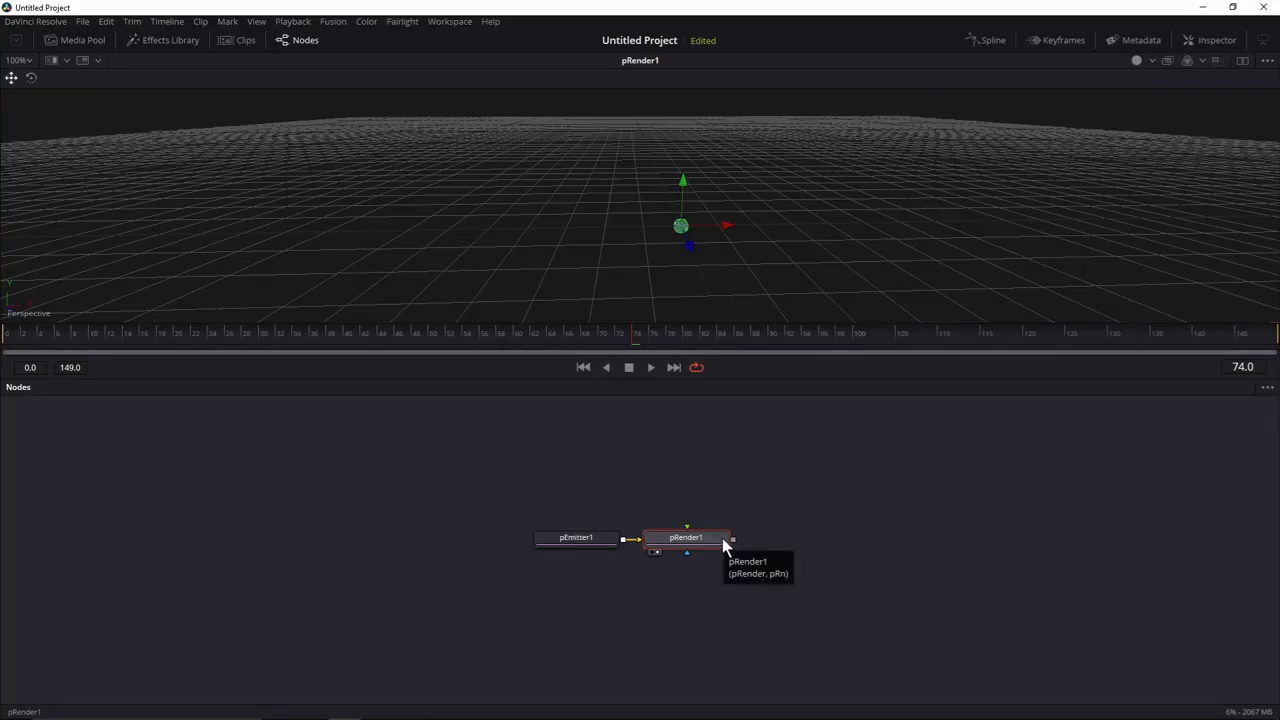
{"action": "left_click_drag", "start_coordinate": [603, 251], "coordinate": [753, 427]}
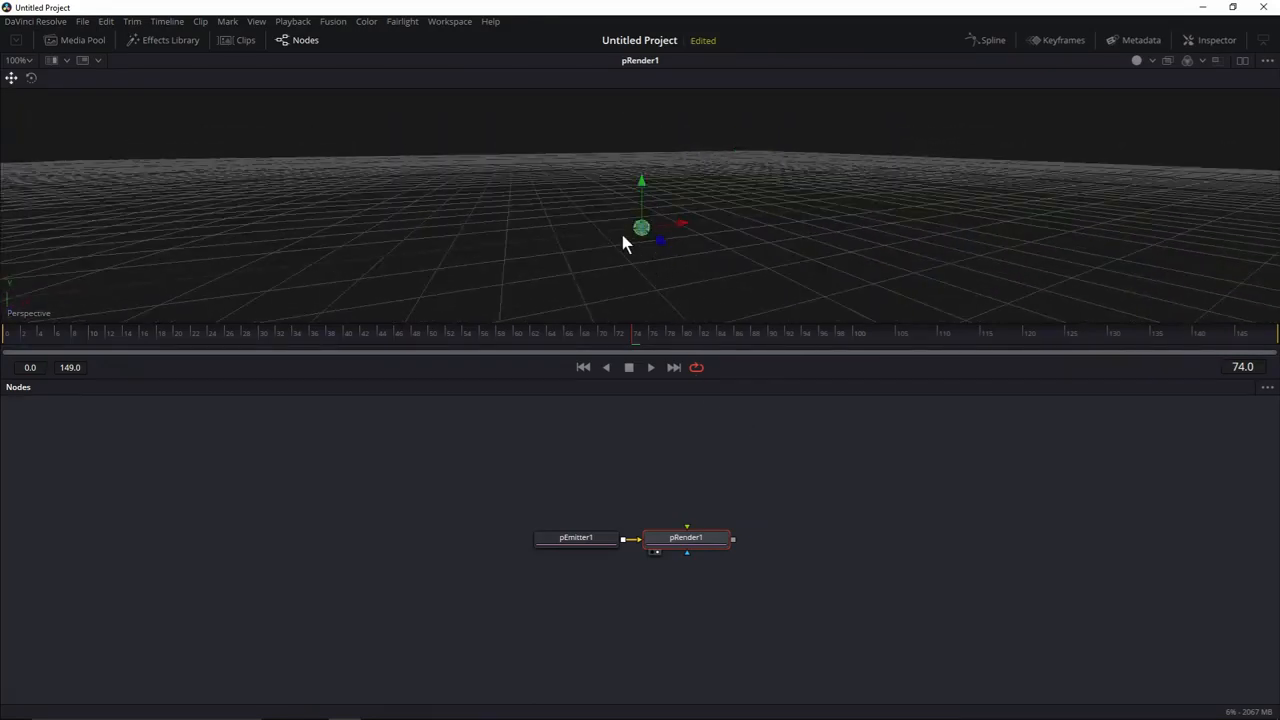
{"action": "scroll", "coordinate": [622, 236], "scroll_direction": "up", "scroll_amount": 4}
{"action": "left_click_drag", "start_coordinate": [681, 298], "coordinate": [640, 111]}
{"action": "scroll", "coordinate": [649, 241], "scroll_direction": "up", "scroll_amount": 5}
{"action": "scroll", "coordinate": [714, 158], "scroll_direction": "up", "scroll_amount": 2}
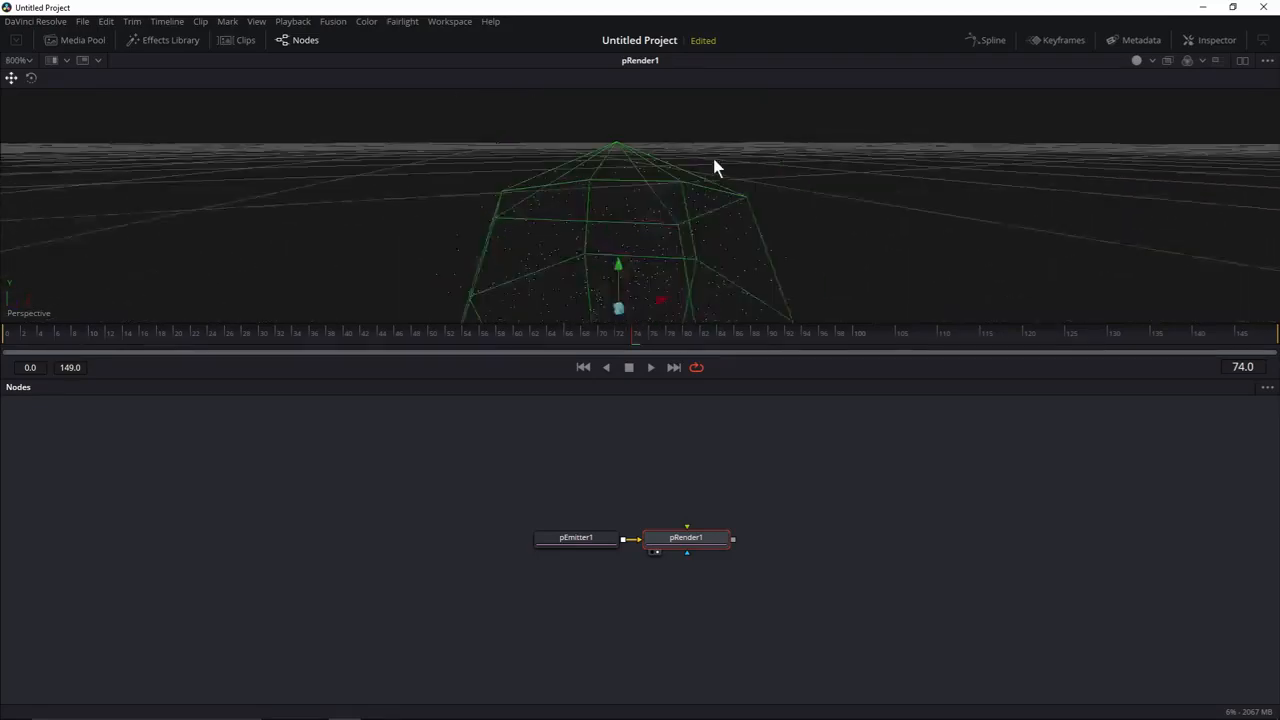
{"action": "scroll", "coordinate": [710, 200], "scroll_direction": "down", "scroll_amount": 3}
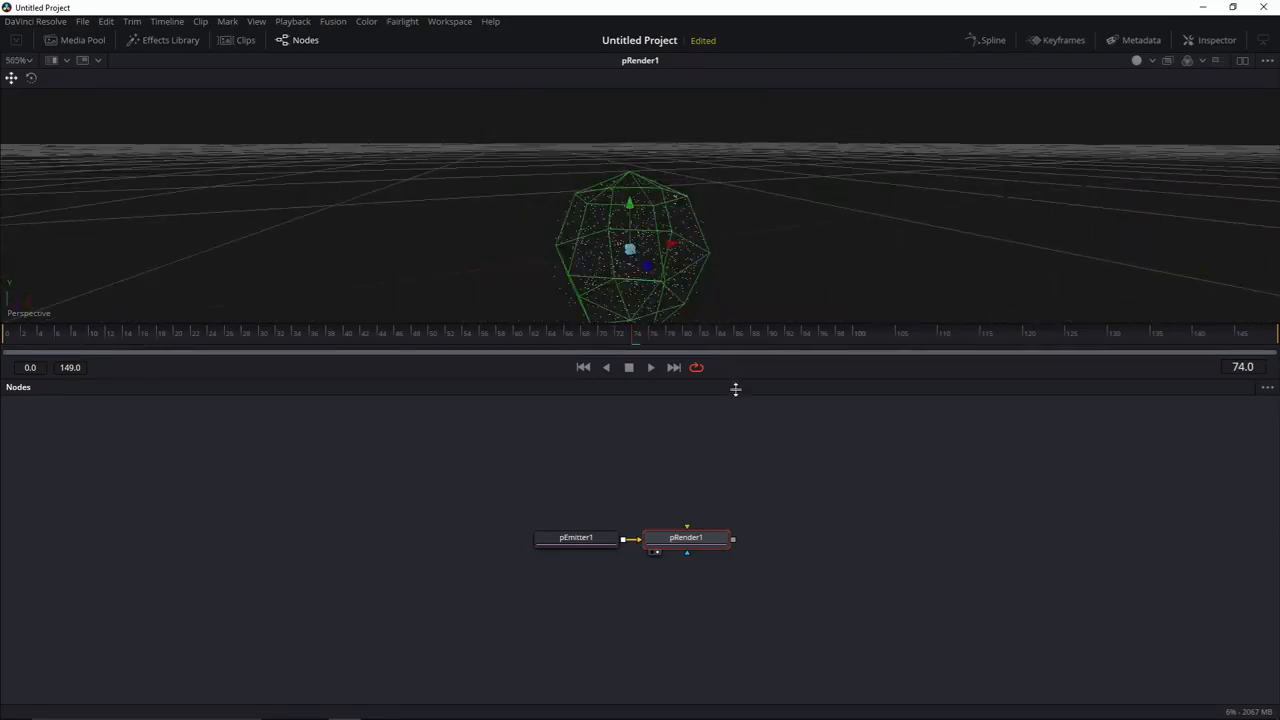
{"action": "left_click_drag", "start_coordinate": [734, 389], "coordinate": [734, 481]}
{"action": "scroll", "coordinate": [638, 236], "scroll_direction": "up", "scroll_amount": 1}
{"action": "left_click_drag", "start_coordinate": [642, 225], "coordinate": [650, 315]}
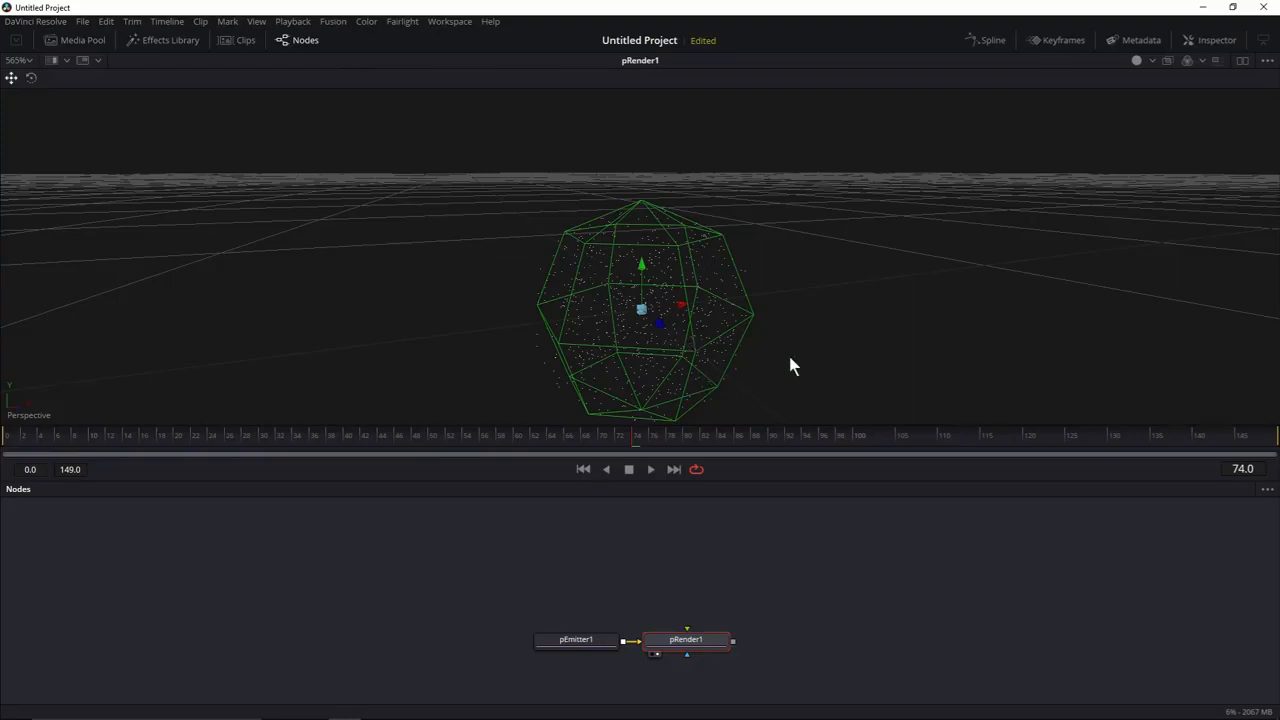
{"action": "left_click_drag", "start_coordinate": [790, 360], "coordinate": [780, 326]}
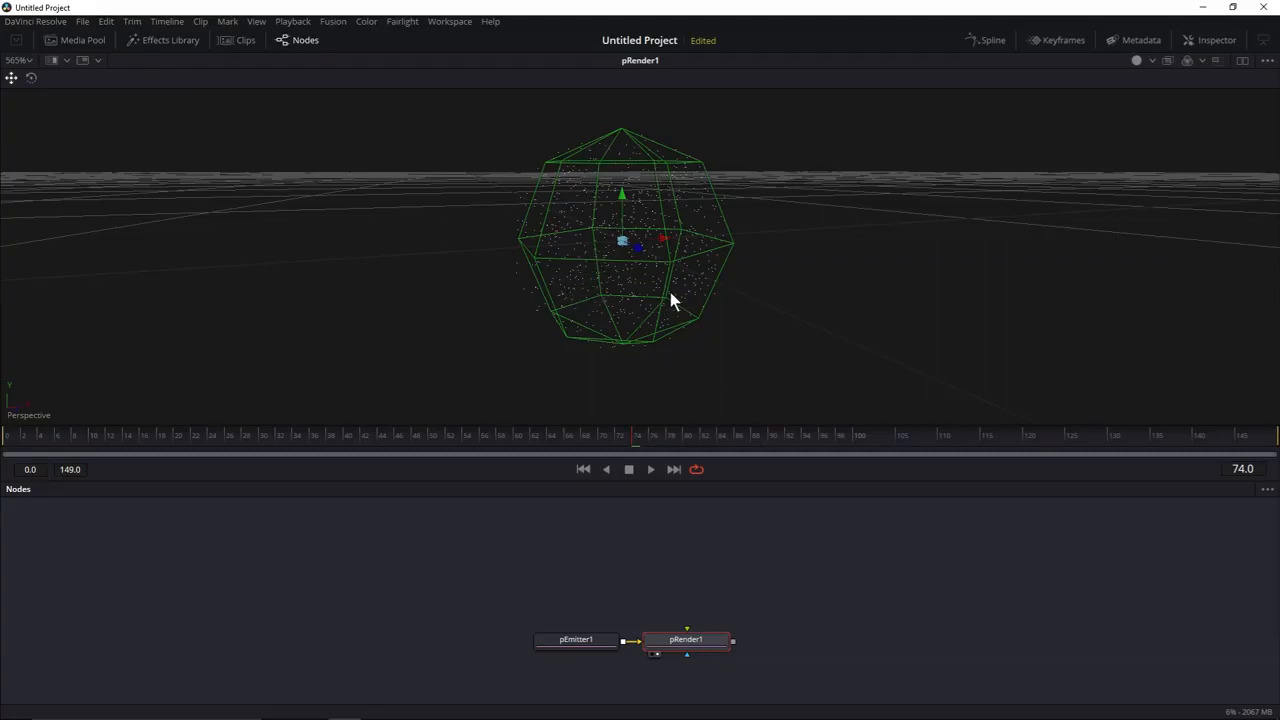
{"action": "left_click_drag", "start_coordinate": [767, 481], "coordinate": [769, 367]}
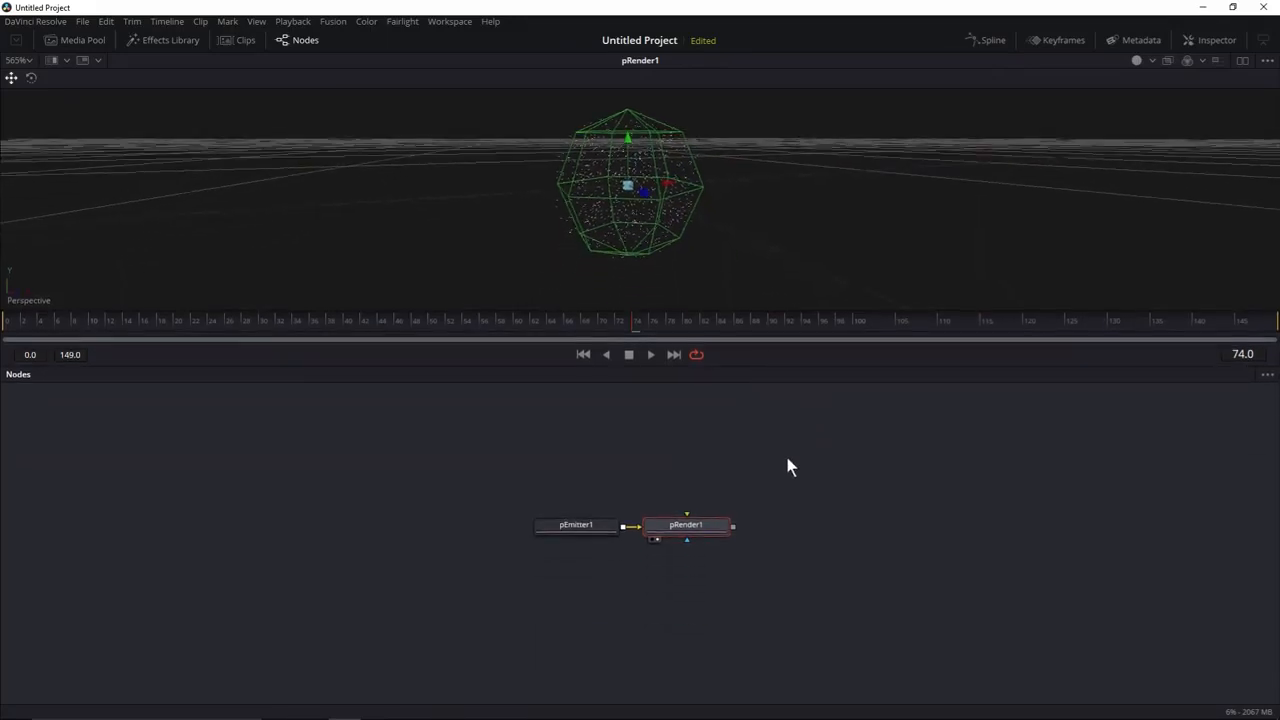
Place pRender1 directly under pEmitter1 and add a Merge node below the two.
{"action": "left_click_drag", "start_coordinate": [705, 521], "coordinate": [602, 577]}
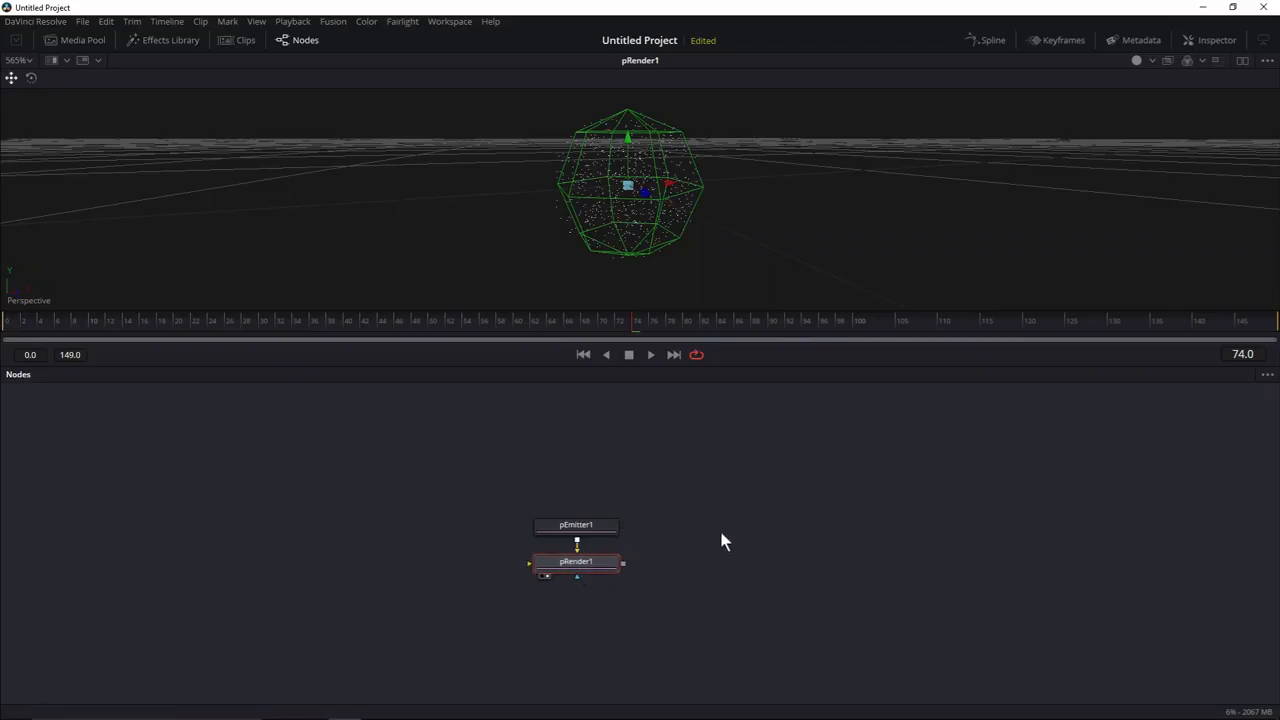
{"action": "left_click", "coordinate": [802, 533]}
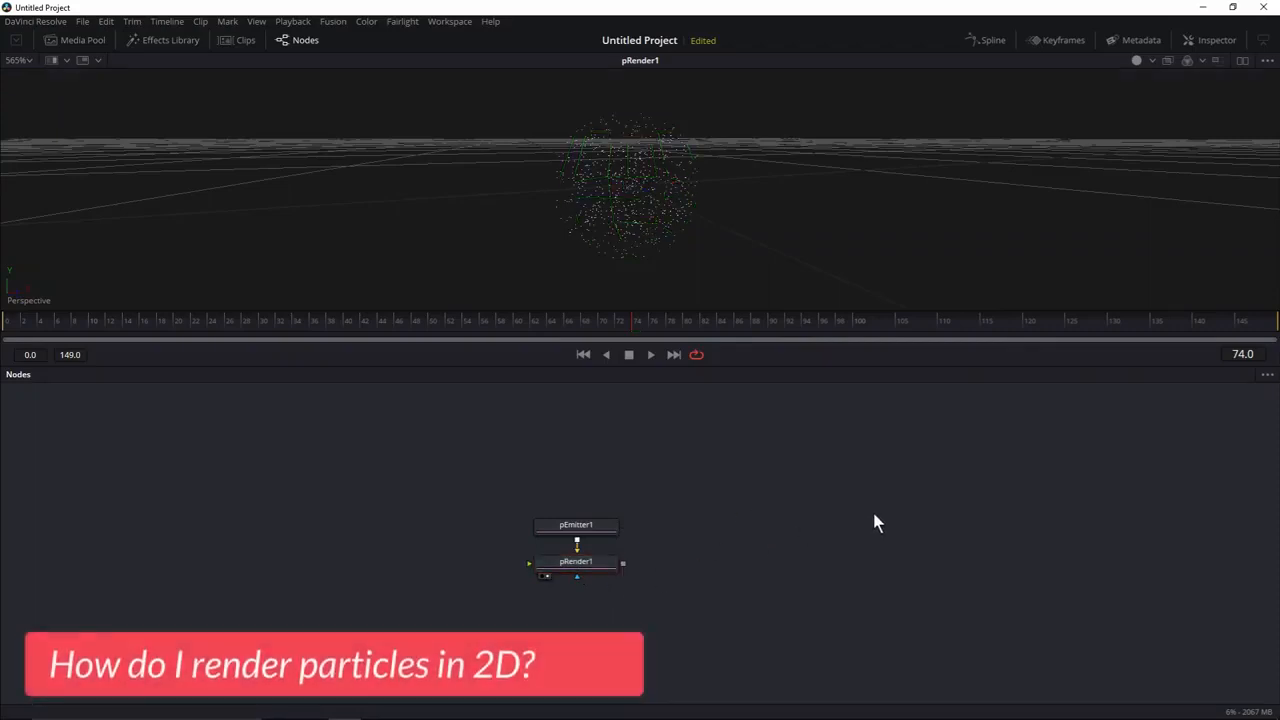
{"action": "key", "text": "shift+space"}
{"action": "type", "text": "prn"}
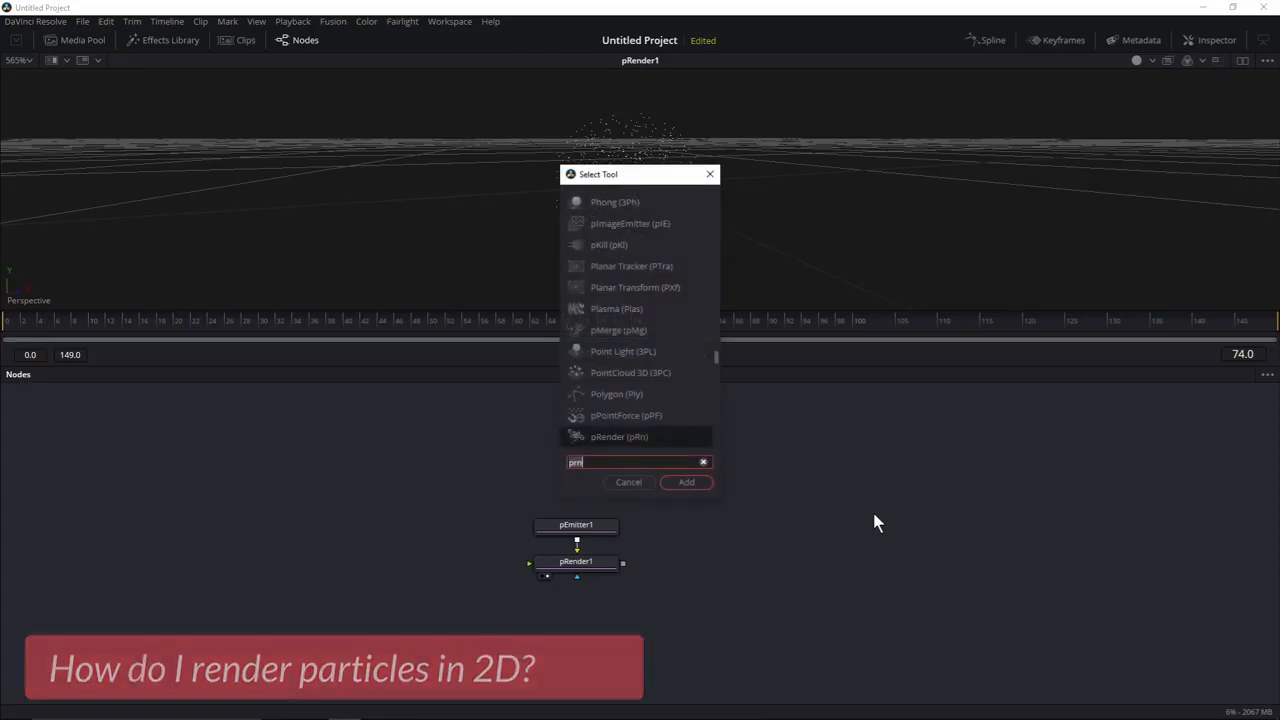
{"action": "type", "text": "merge"}
{"action": "key", "text": "Return"}
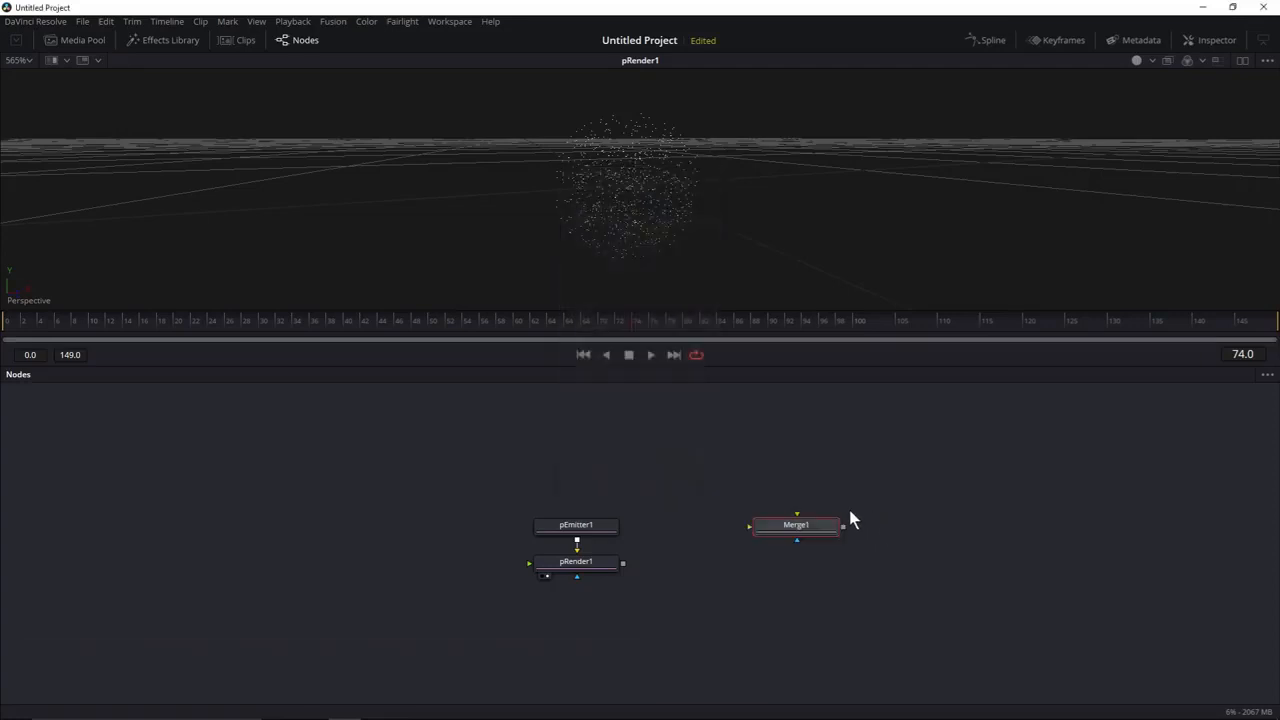
{"action": "left_click_drag", "start_coordinate": [834, 524], "coordinate": [586, 634]}
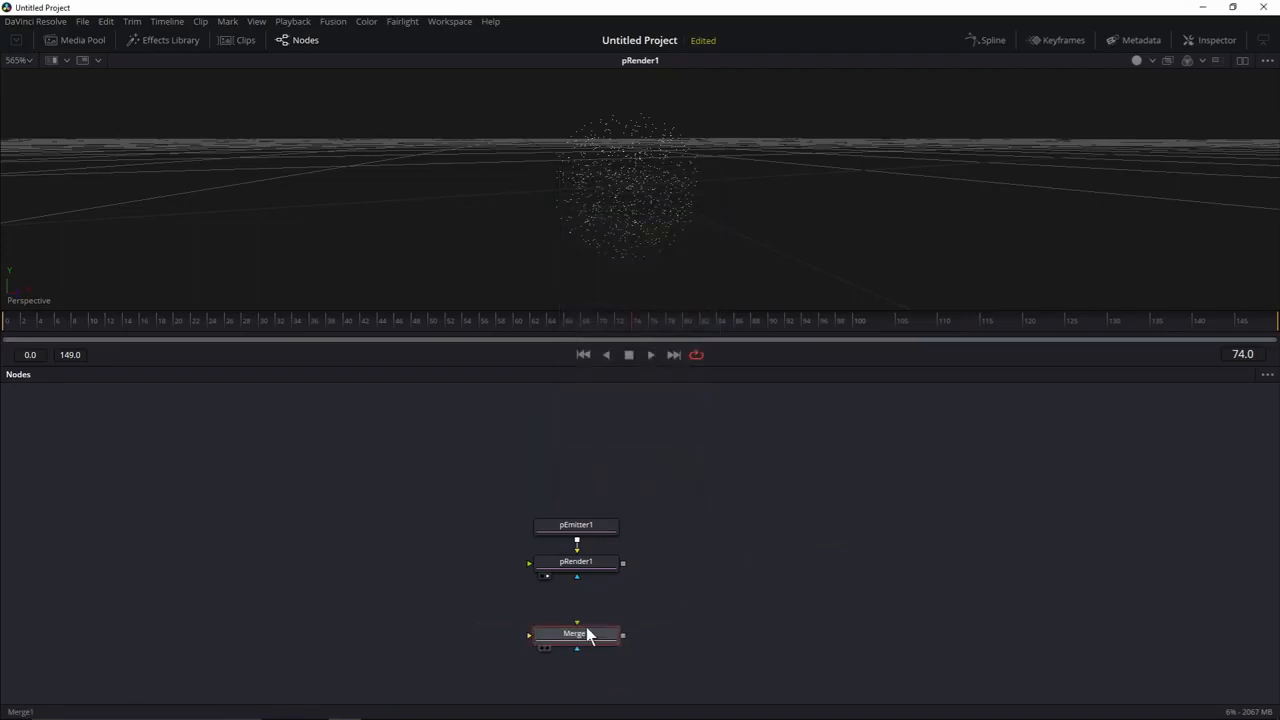
Open the Inspector and check the Output Mode of the pRender1 node.
{"action": "left_click", "coordinate": [1207, 39]}
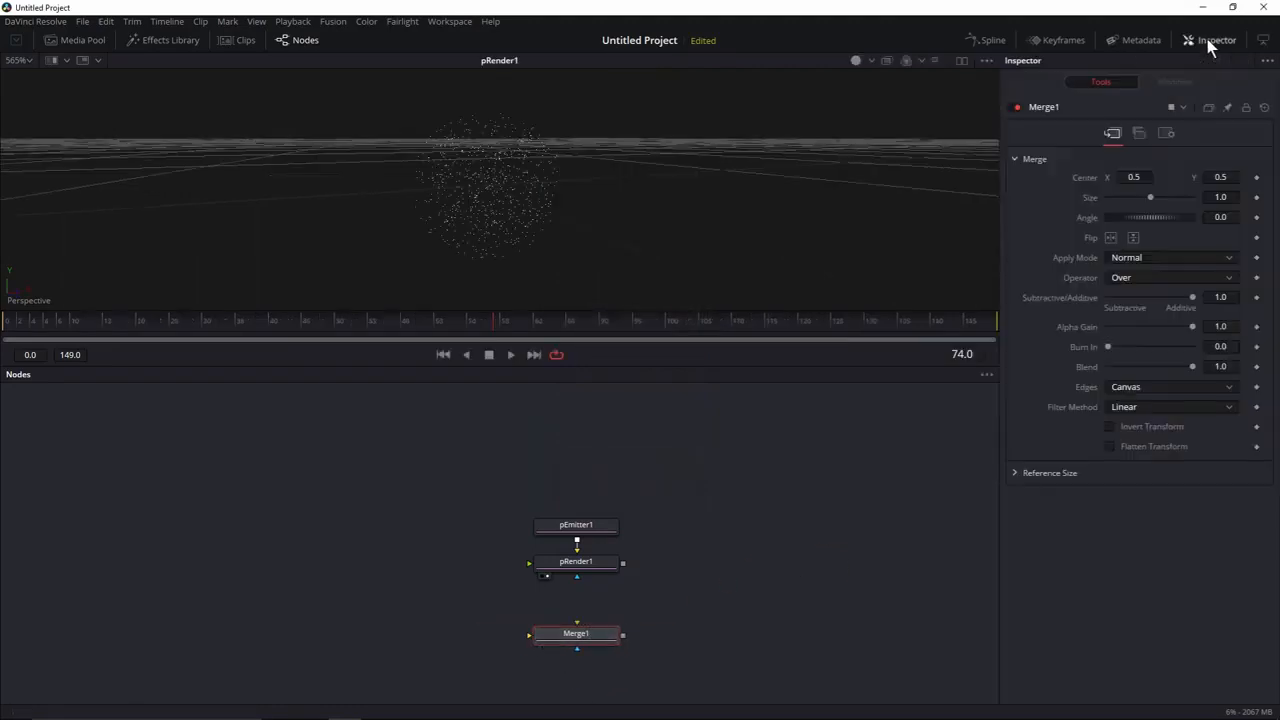
{"action": "left_click", "coordinate": [587, 562]}
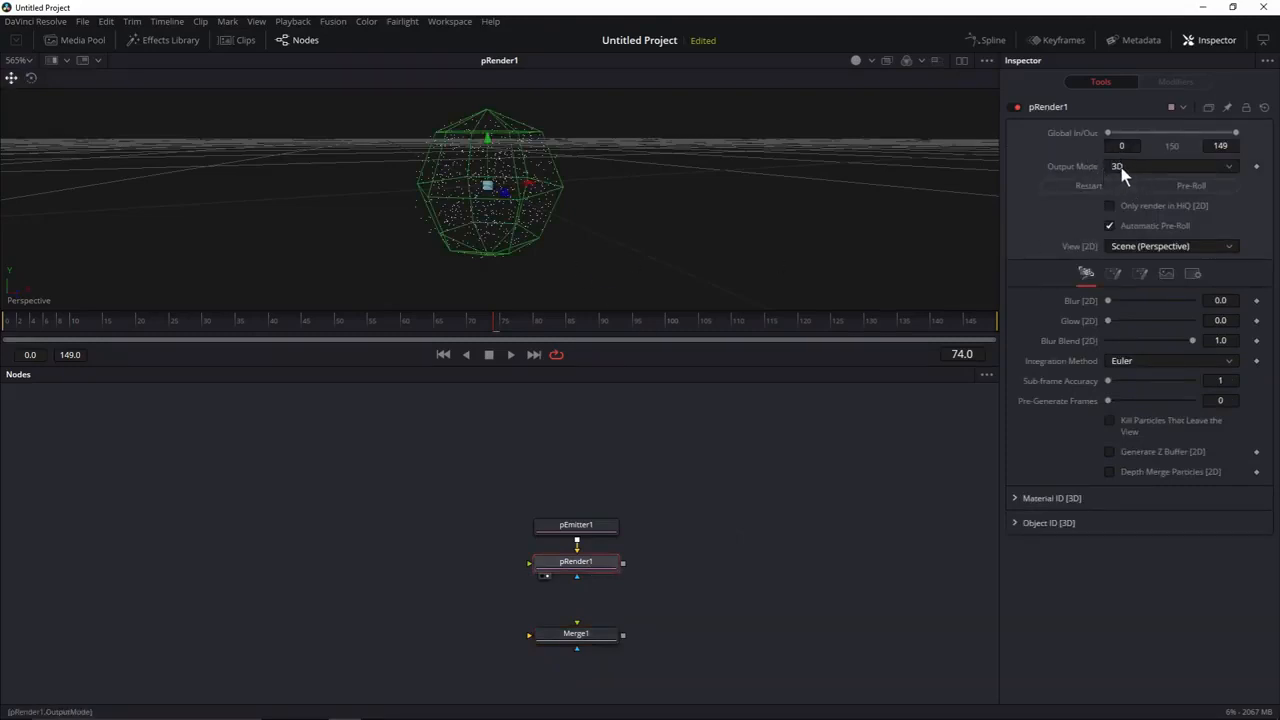
{"action": "left_click", "coordinate": [678, 535]}
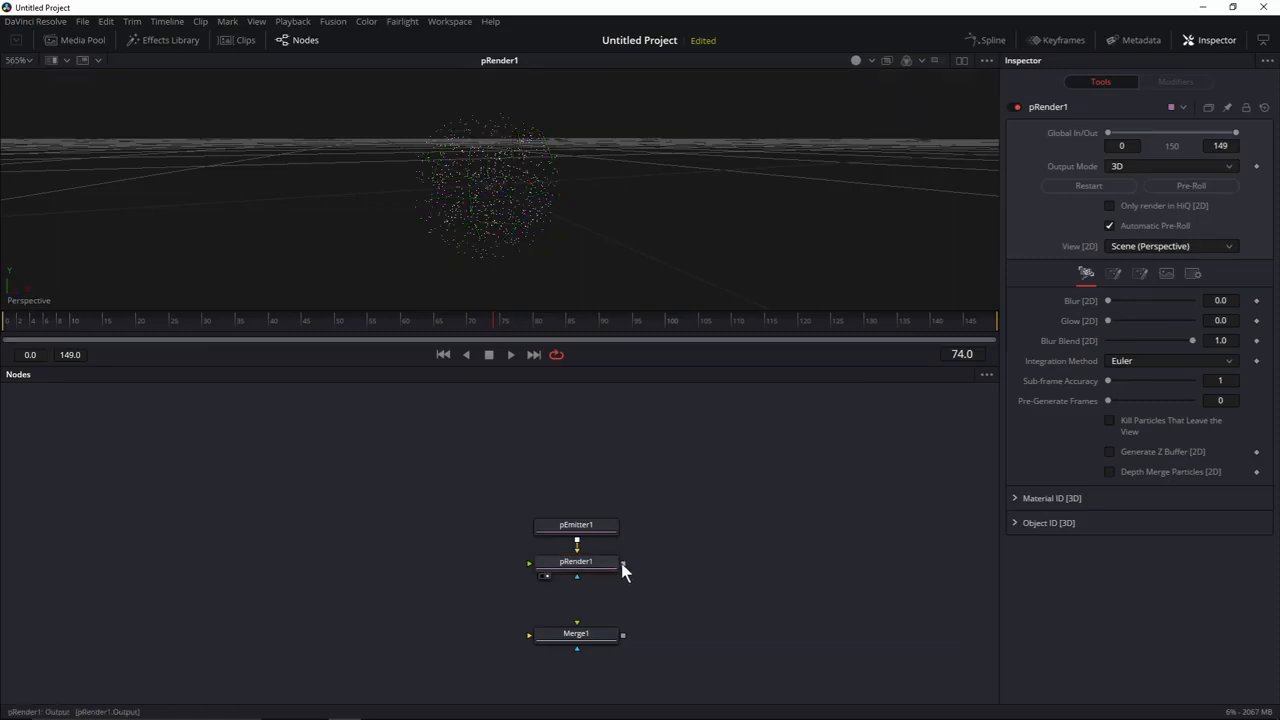
Show the still unconnected Merge1 node in the viewer.
{"action": "left_click_drag", "start_coordinate": [623, 564], "coordinate": [620, 634]}
{"action": "mouse_move", "coordinate": [622, 564]}
{"action": "left_mouse_down"}
{"action": "mouse_move", "coordinate": [594, 636]}
{"action": "mouse_move", "coordinate": [616, 575]}
{"action": "left_mouse_up"}
{"action": "left_click", "coordinate": [540, 633]}
{"action": "key", "text": "1"}
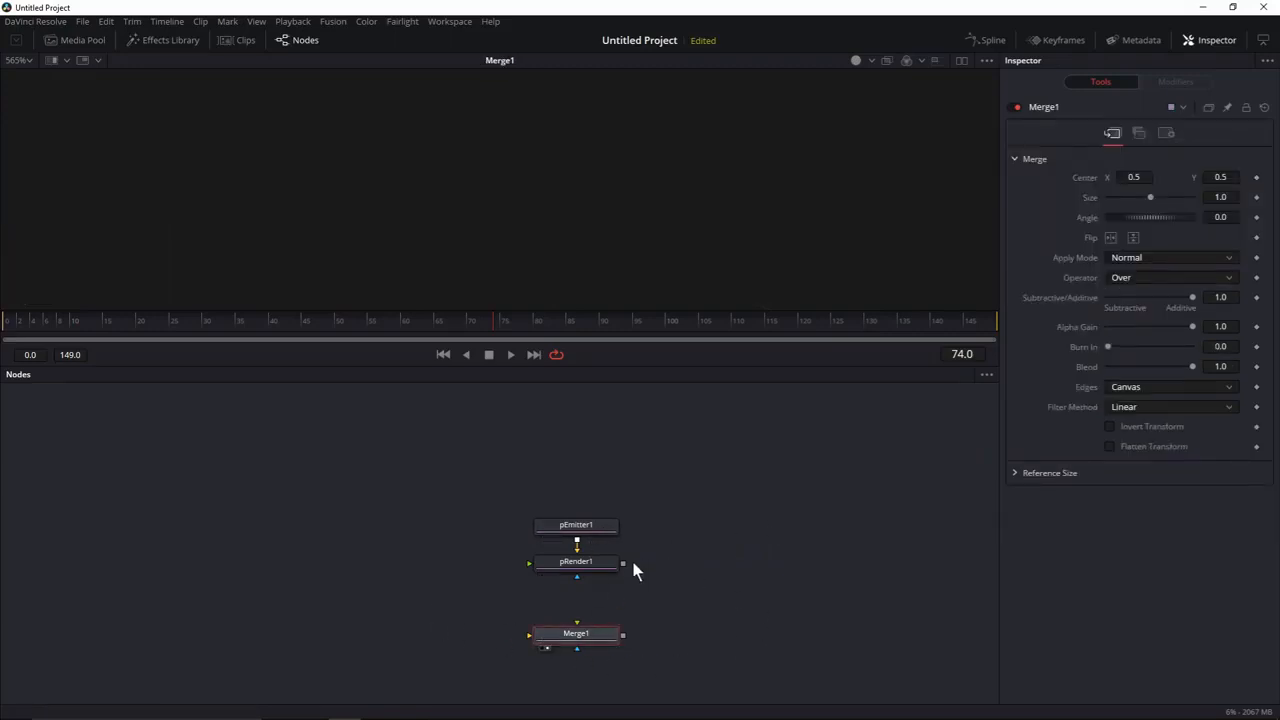
Connect pRender1's output to Merge1 and move Merge1 up directly beneath pRender1.
{"action": "left_click_drag", "start_coordinate": [623, 565], "coordinate": [602, 634]}
{"action": "left_click", "coordinate": [604, 561]}
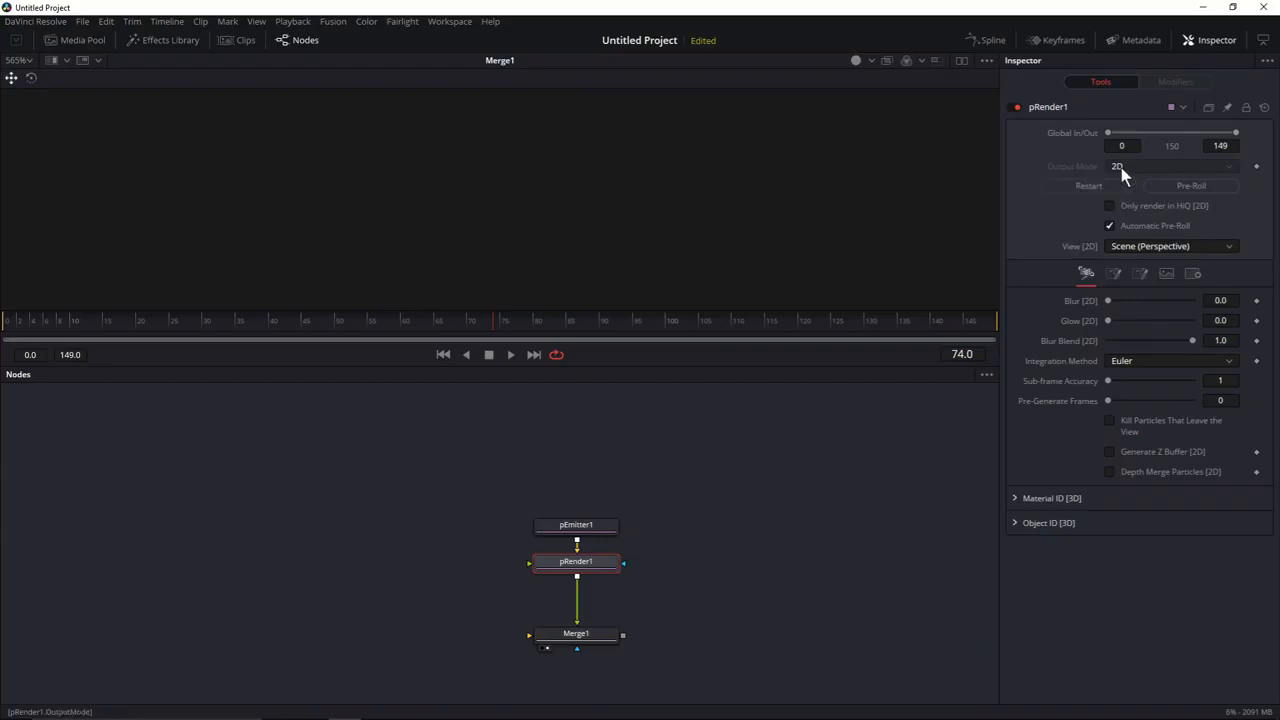
{"action": "left_click_drag", "start_coordinate": [608, 643], "coordinate": [605, 609]}
{"action": "left_click", "coordinate": [605, 609]}
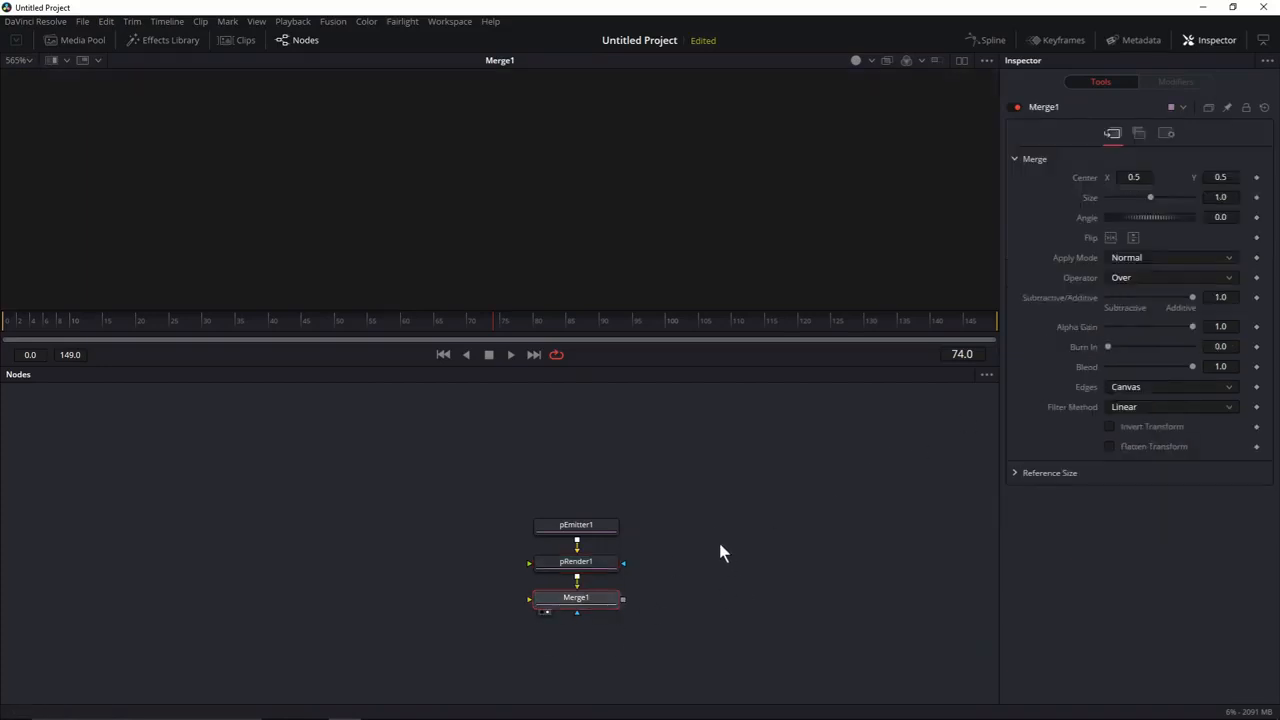
Add a Background node, connect it to Merge1 and align it beside the Merge1 node.
{"action": "left_click", "coordinate": [295, 501]}
{"action": "key", "text": "shift+space"}
{"action": "type", "text": "mrg"}
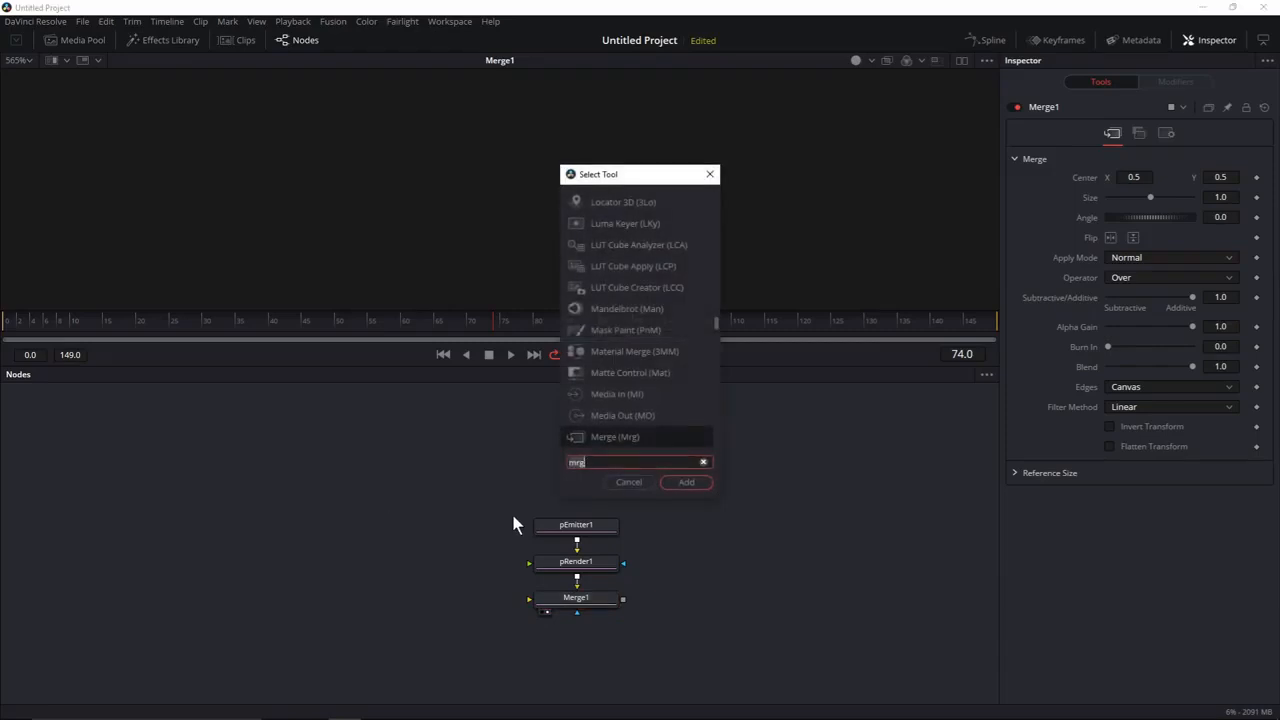
{"action": "key", "text": "BackSpace"}
{"action": "key", "text": "BackSpace"}
{"action": "key", "text": "BackSpace"}
{"action": "type", "text": "bg"}
{"action": "key", "text": "Return"}
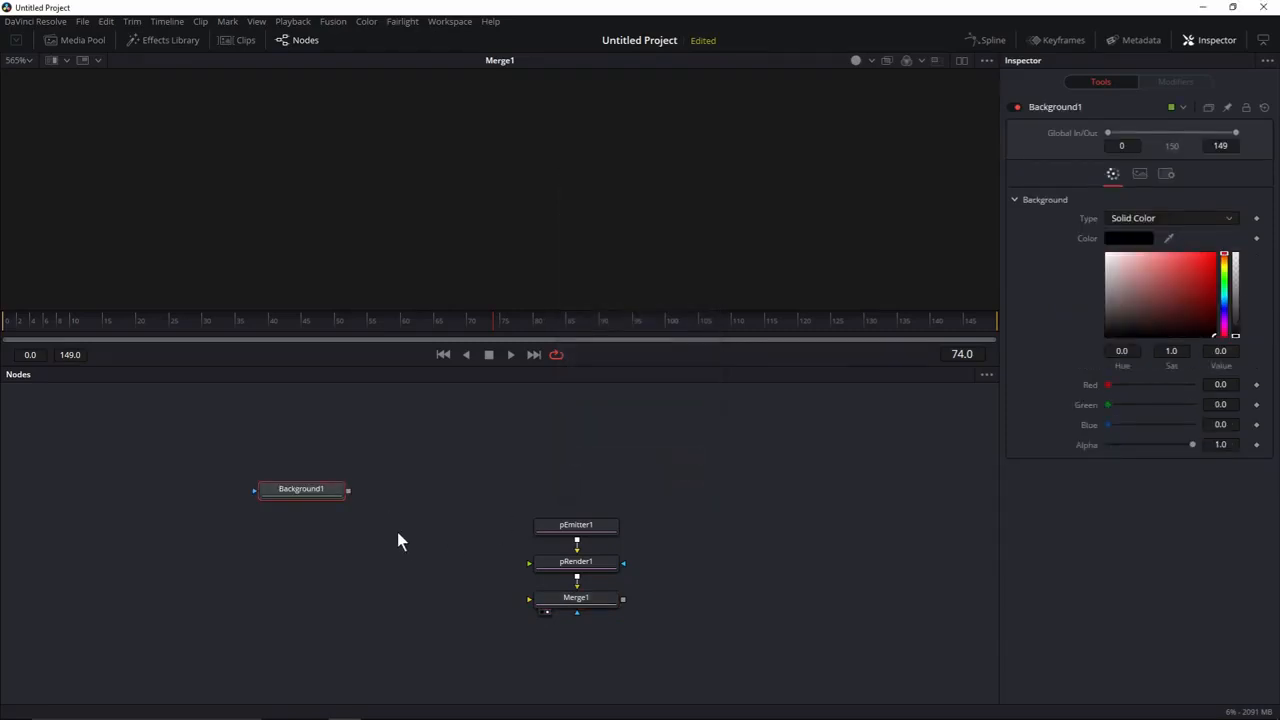
{"action": "left_click_drag", "start_coordinate": [320, 490], "coordinate": [575, 599]}
{"action": "left_click_drag", "start_coordinate": [449, 606], "coordinate": [489, 608]}
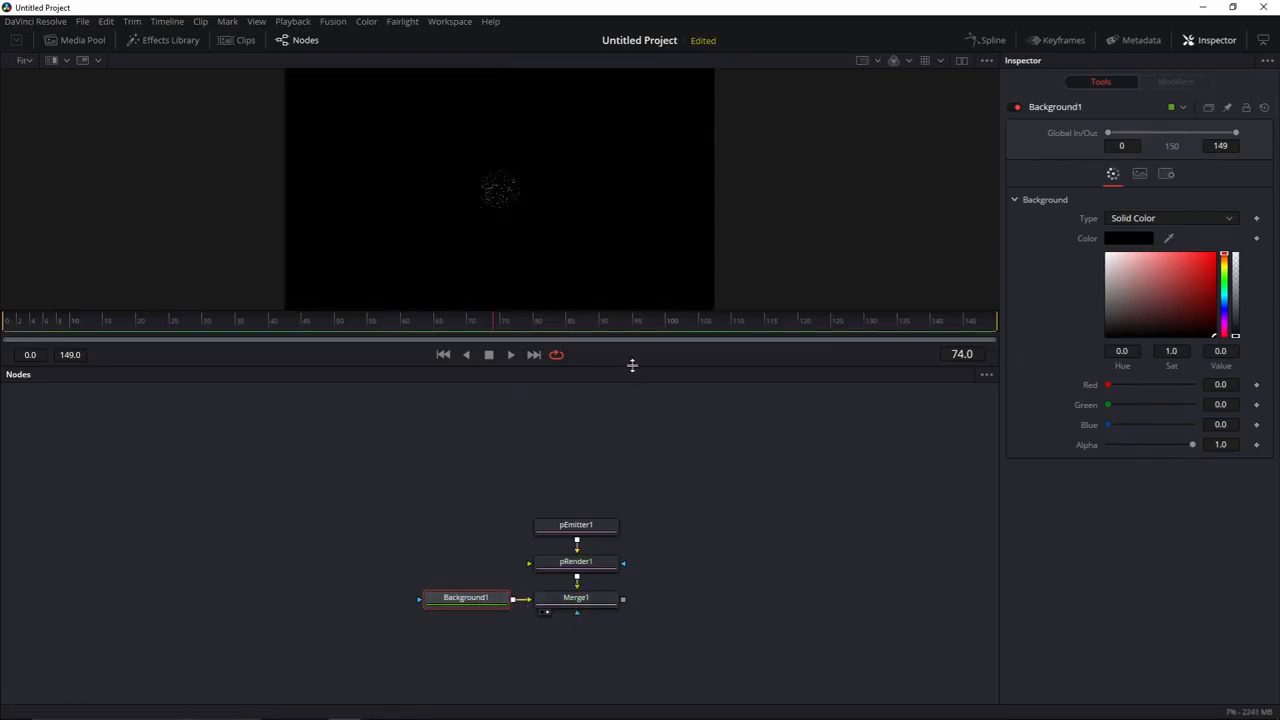
Add a Media Out node beside Merge1, fed by Merge1's output, and show it in the viewer.
{"action": "left_click_drag", "start_coordinate": [632, 365], "coordinate": [634, 386]}
{"action": "left_click_drag", "start_coordinate": [690, 550], "coordinate": [671, 517]}
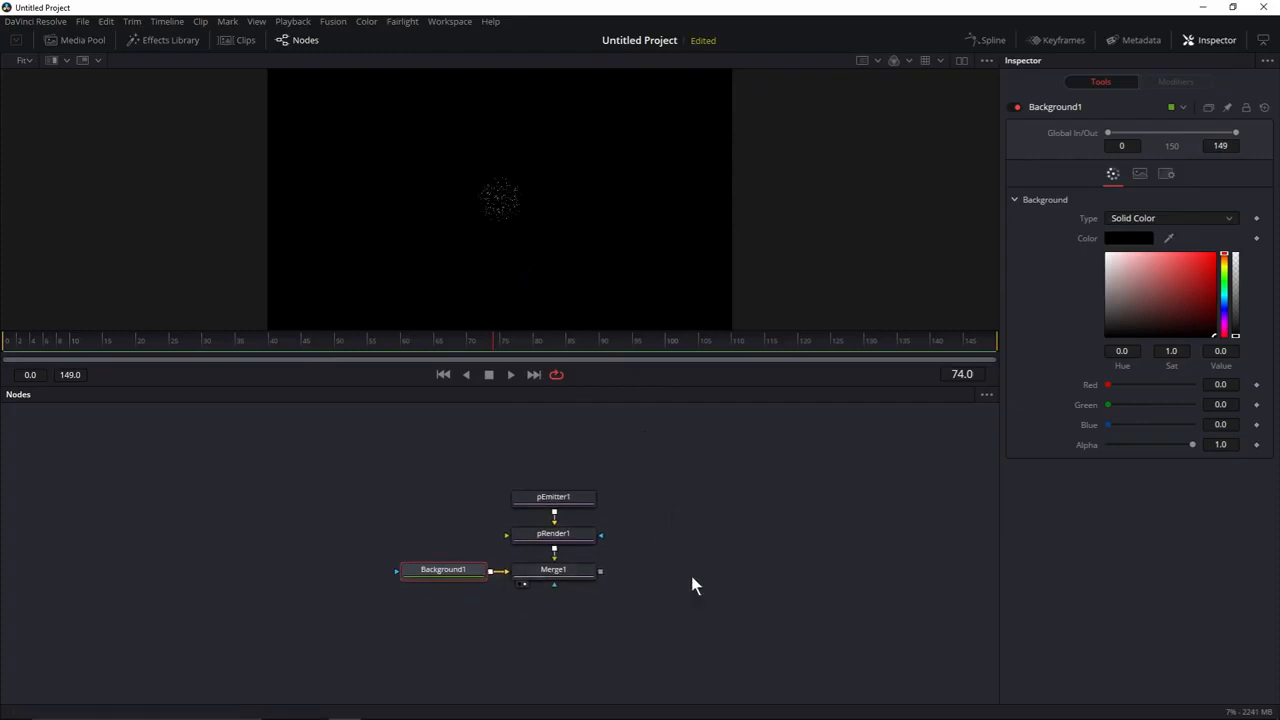
{"action": "left_click", "coordinate": [758, 567]}
{"action": "key", "text": "shift+space"}
{"action": "type", "text": "bg"}
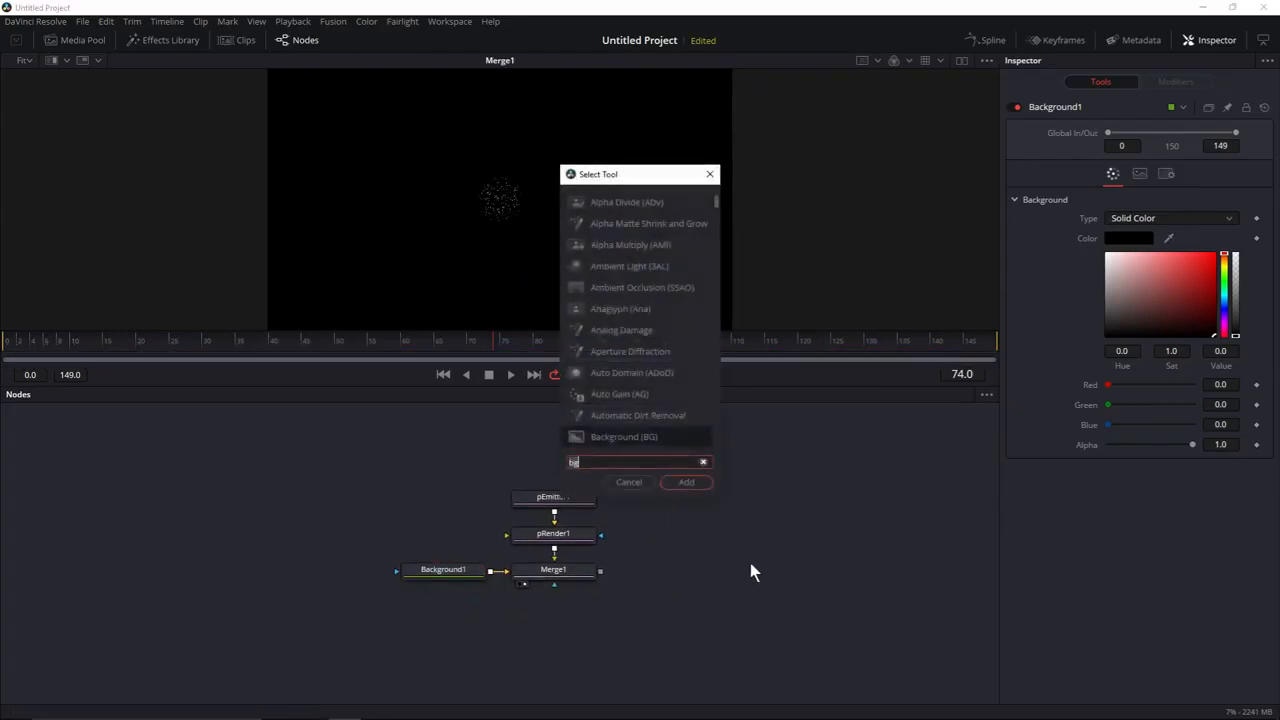
{"action": "key", "text": "BackSpace"}
{"action": "key", "text": "BackSpace"}
{"action": "type", "text": "mo"}
{"action": "left_click", "coordinate": [686, 222]}
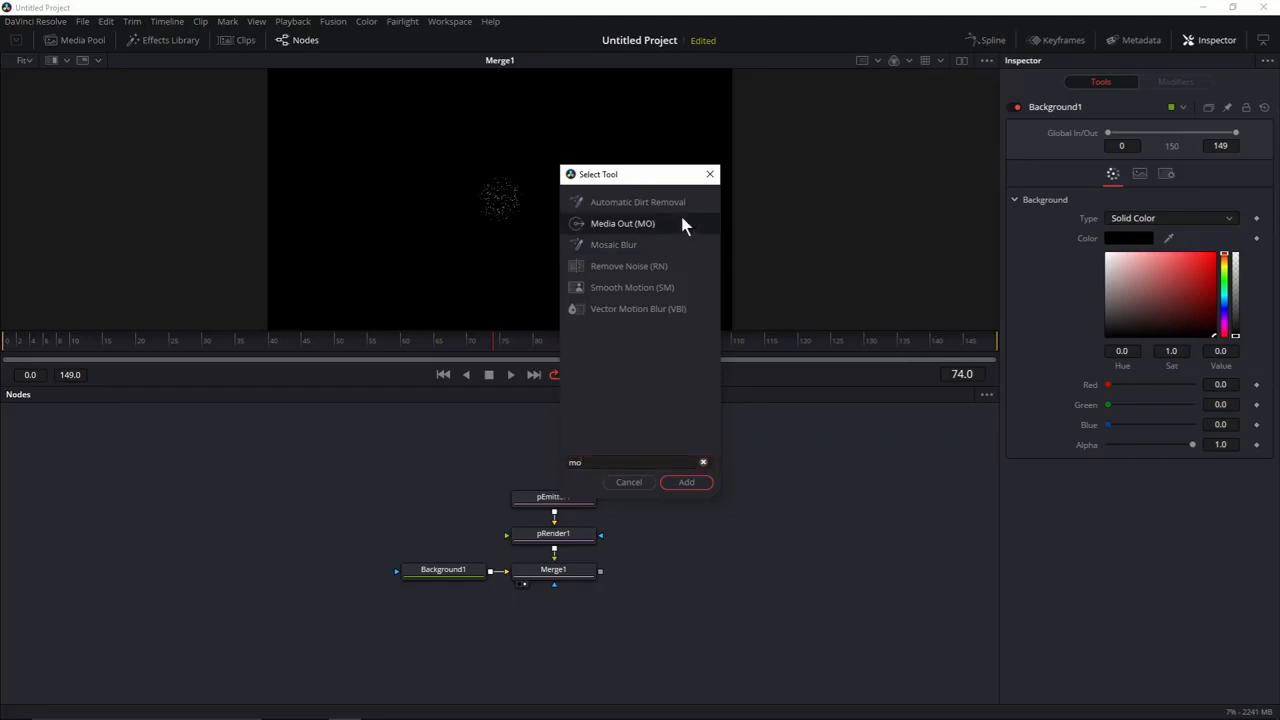
{"action": "left_click", "coordinate": [683, 482]}
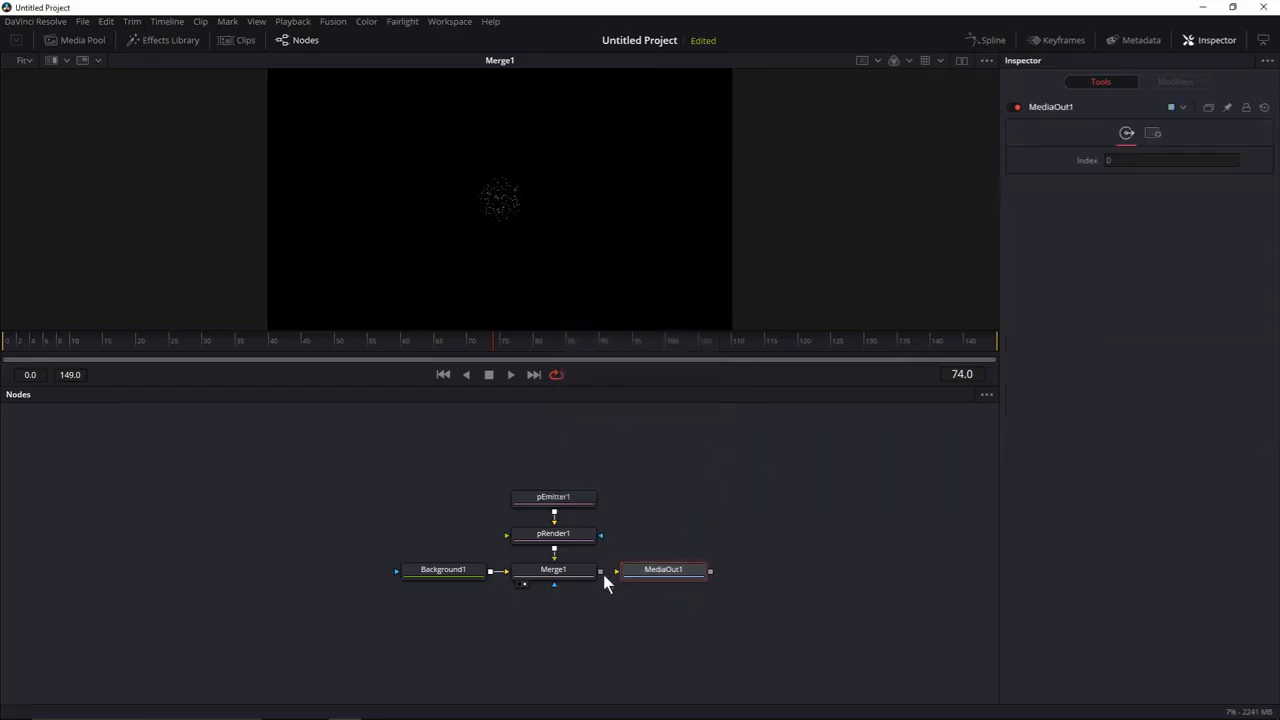
{"action": "left_click_drag", "start_coordinate": [601, 572], "coordinate": [666, 577]}
{"action": "key", "text": "1"}
Enlarge pEmitter1's spherical region in the viewer to a size of about 0.31 and open its Region settings.
{"action": "left_click", "coordinate": [555, 497]}
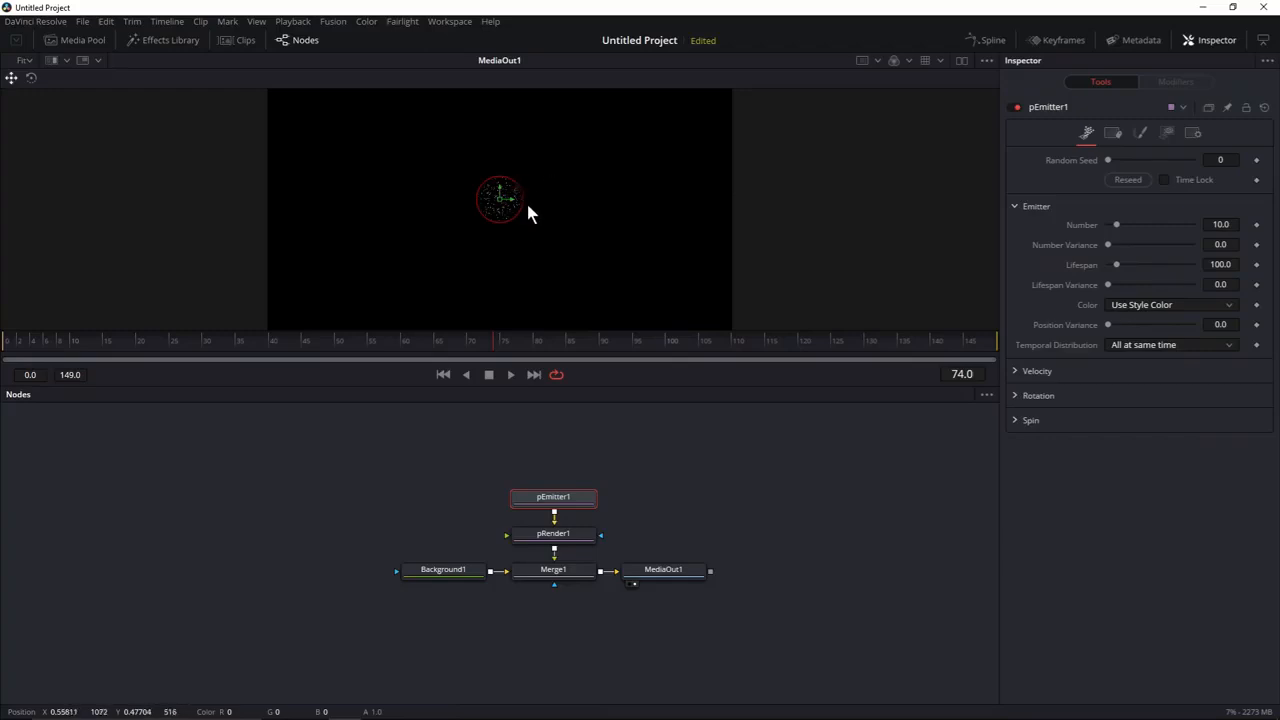
{"action": "left_click_drag", "start_coordinate": [521, 192], "coordinate": [568, 212]}
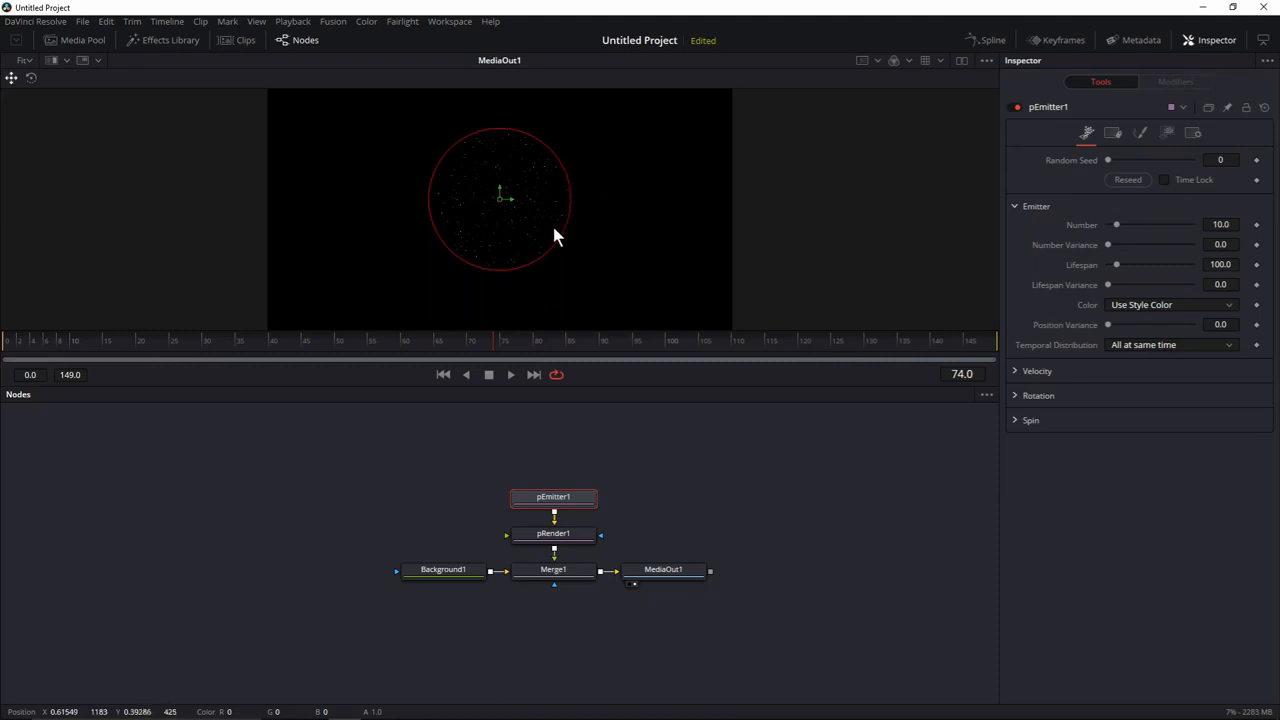
{"action": "left_click", "coordinate": [1166, 133]}
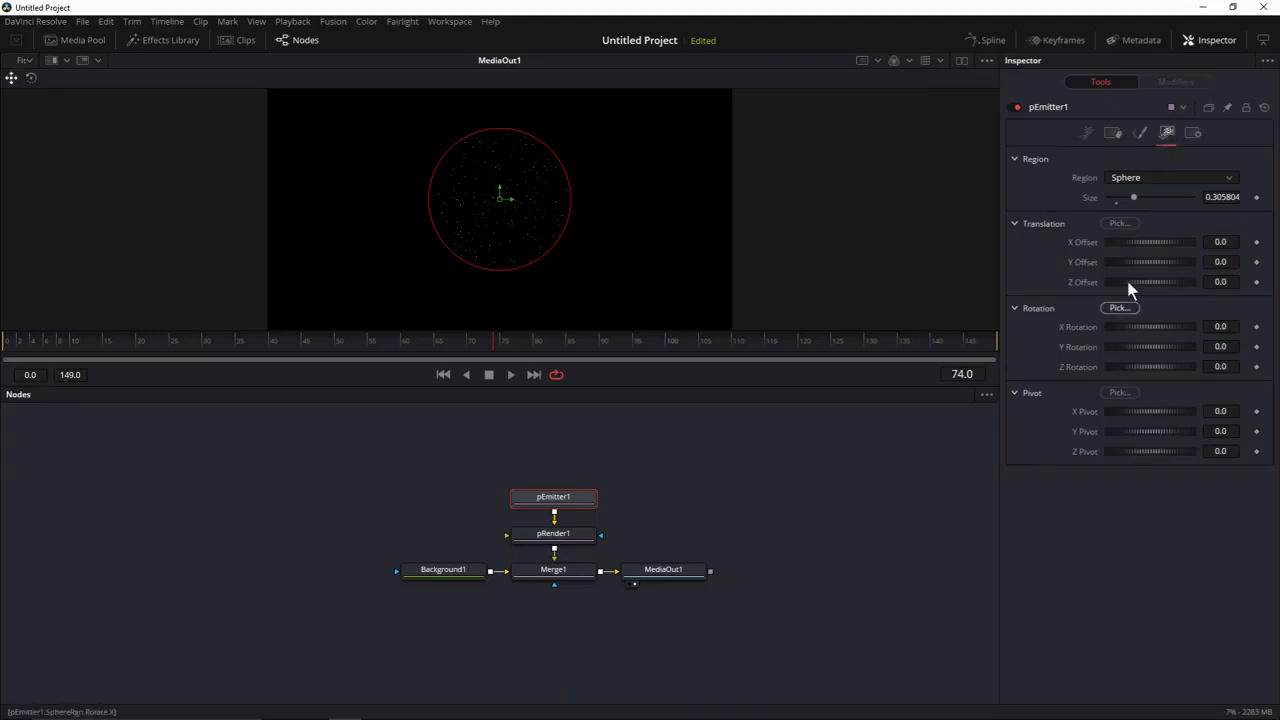
Try the All region for pEmitter1 and return it to Sphere.
{"action": "left_click", "coordinate": [1148, 177]}
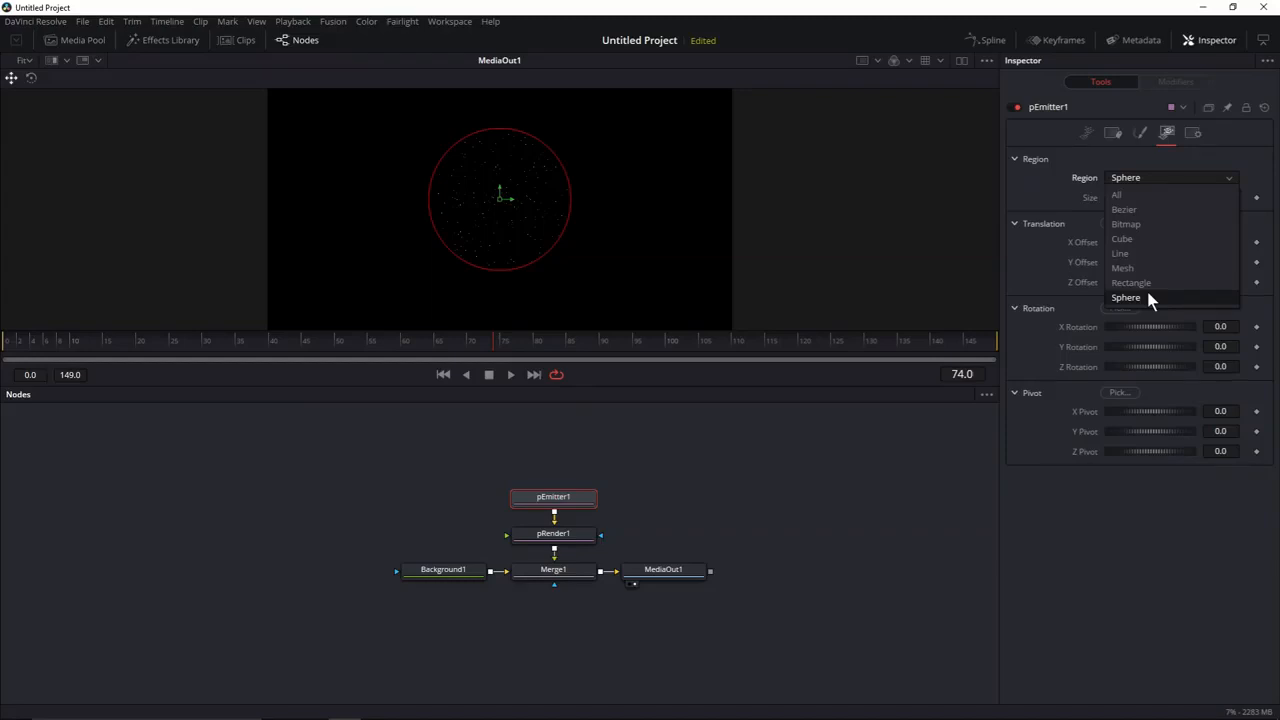
{"action": "left_click", "coordinate": [1132, 197]}
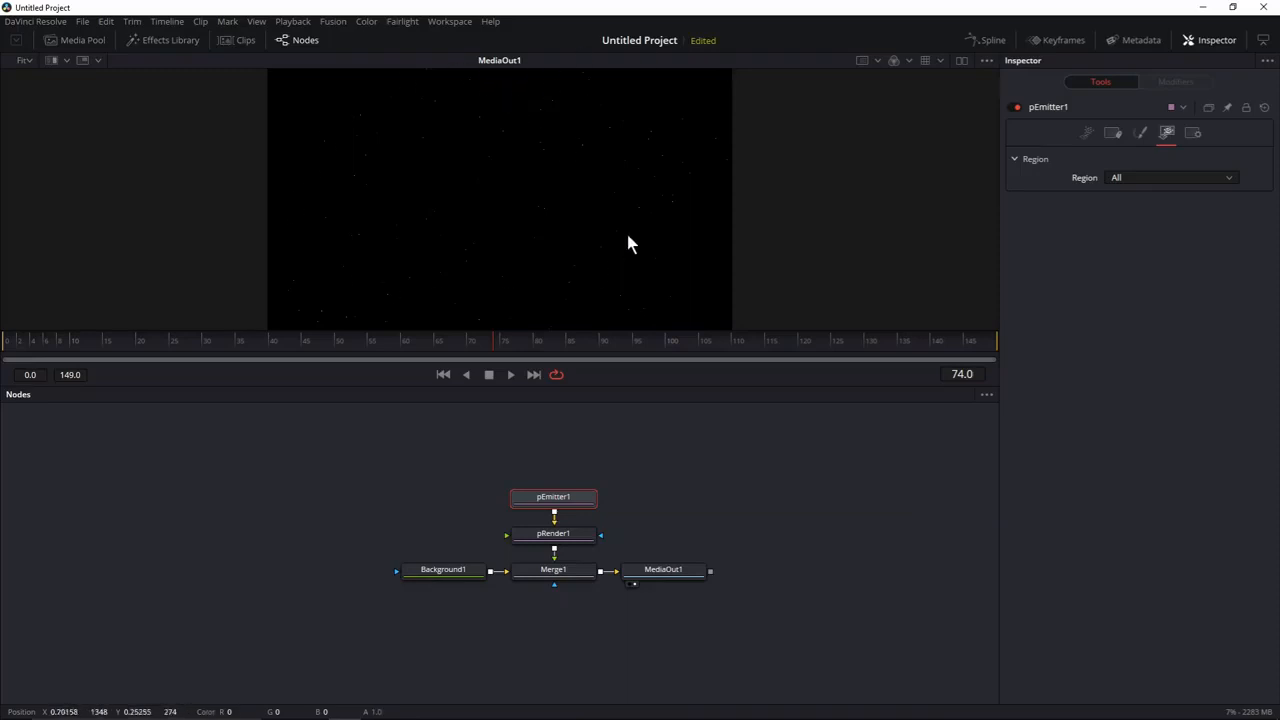
{"action": "left_click", "coordinate": [1148, 177]}
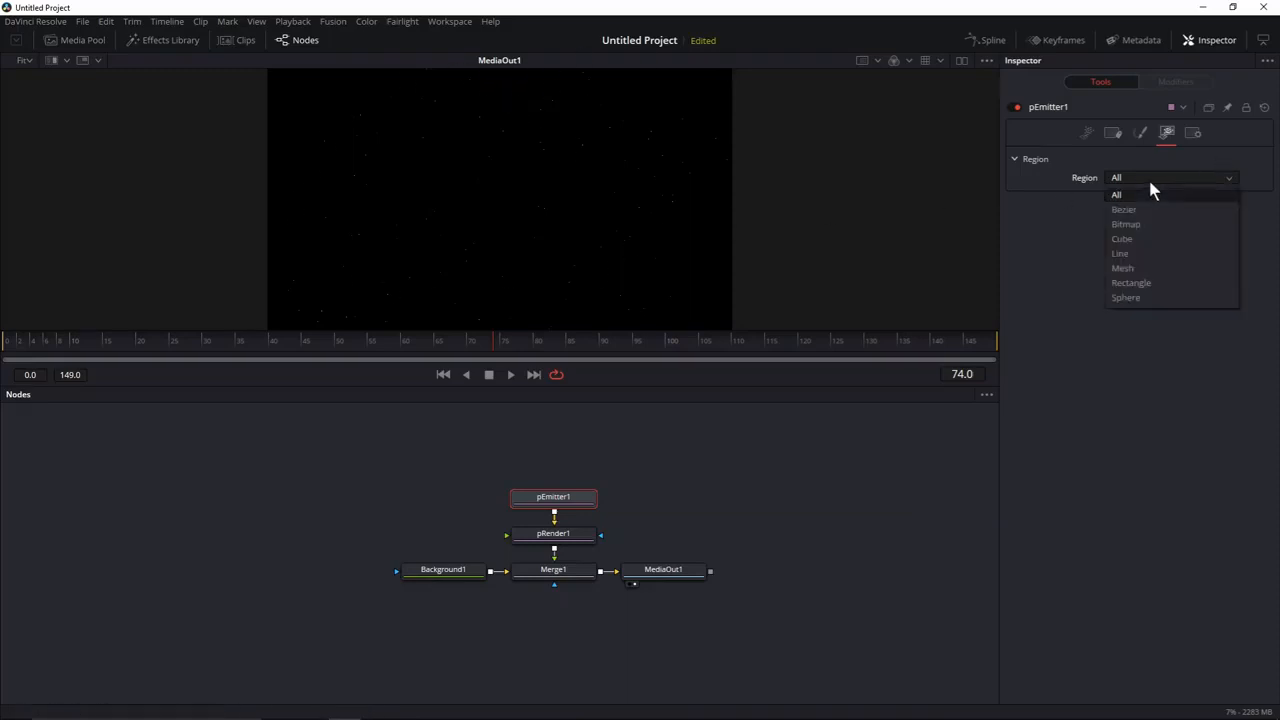
{"action": "left_click", "coordinate": [1154, 297]}
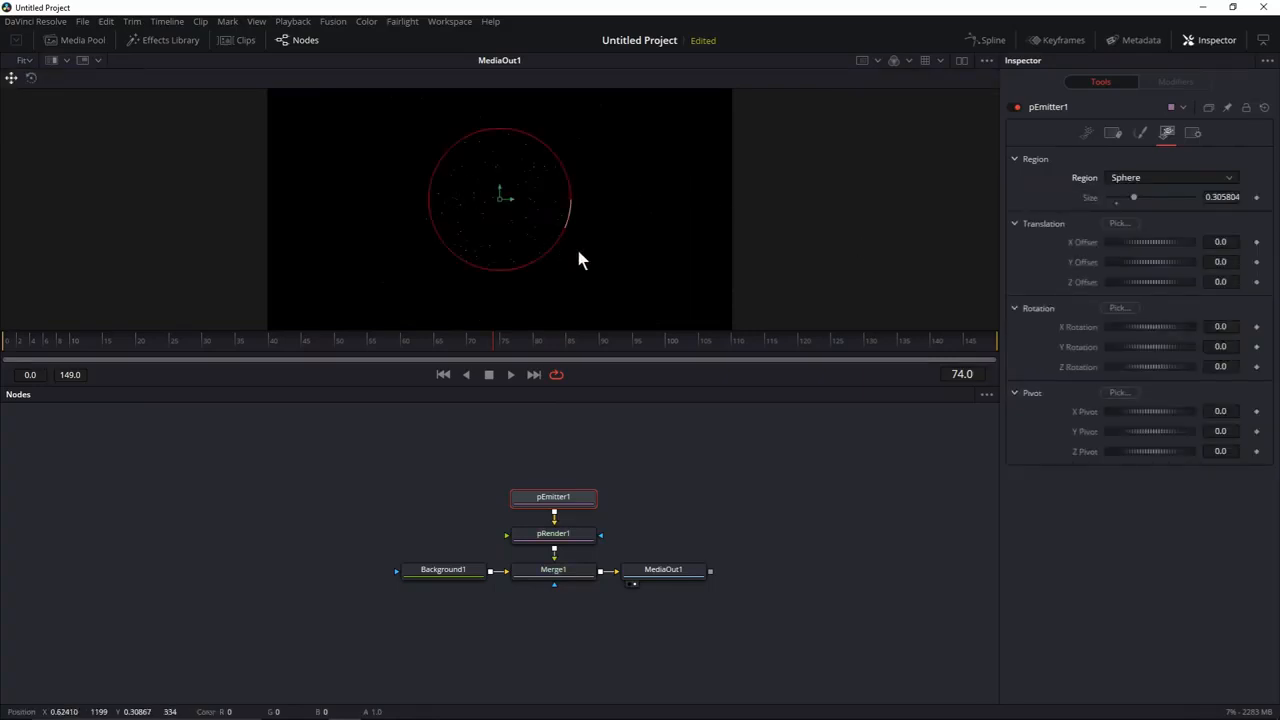
Change pEmitter1's region to Rectangle with a width of 1.0 and a height of 0.2.
{"action": "left_click", "coordinate": [1146, 178]}
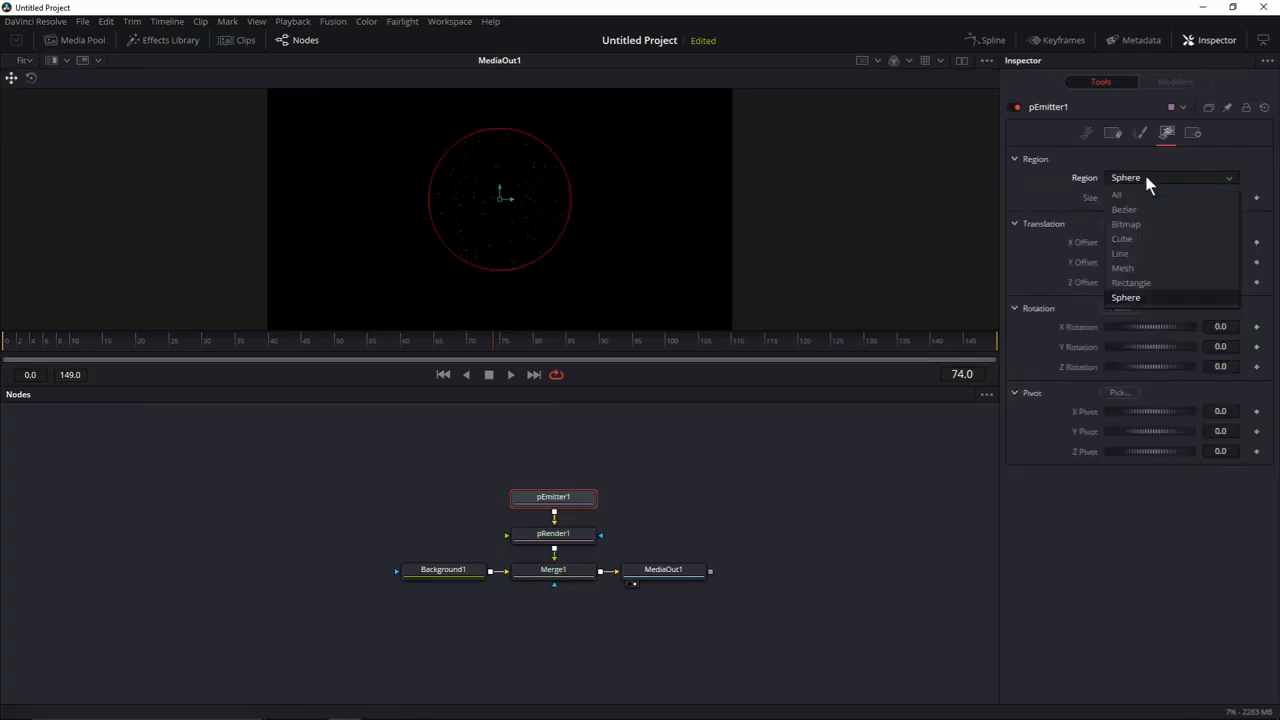
{"action": "left_click", "coordinate": [1151, 283]}
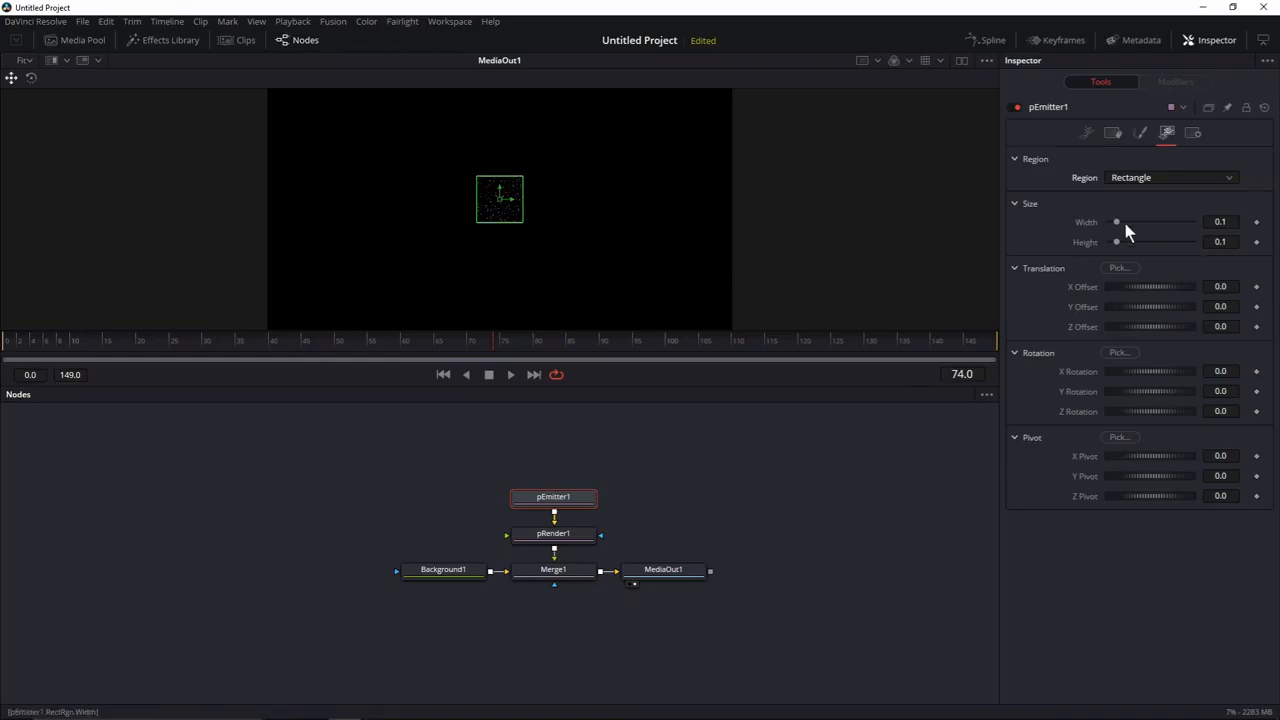
{"action": "left_click_drag", "start_coordinate": [1117, 224], "coordinate": [1218, 222]}
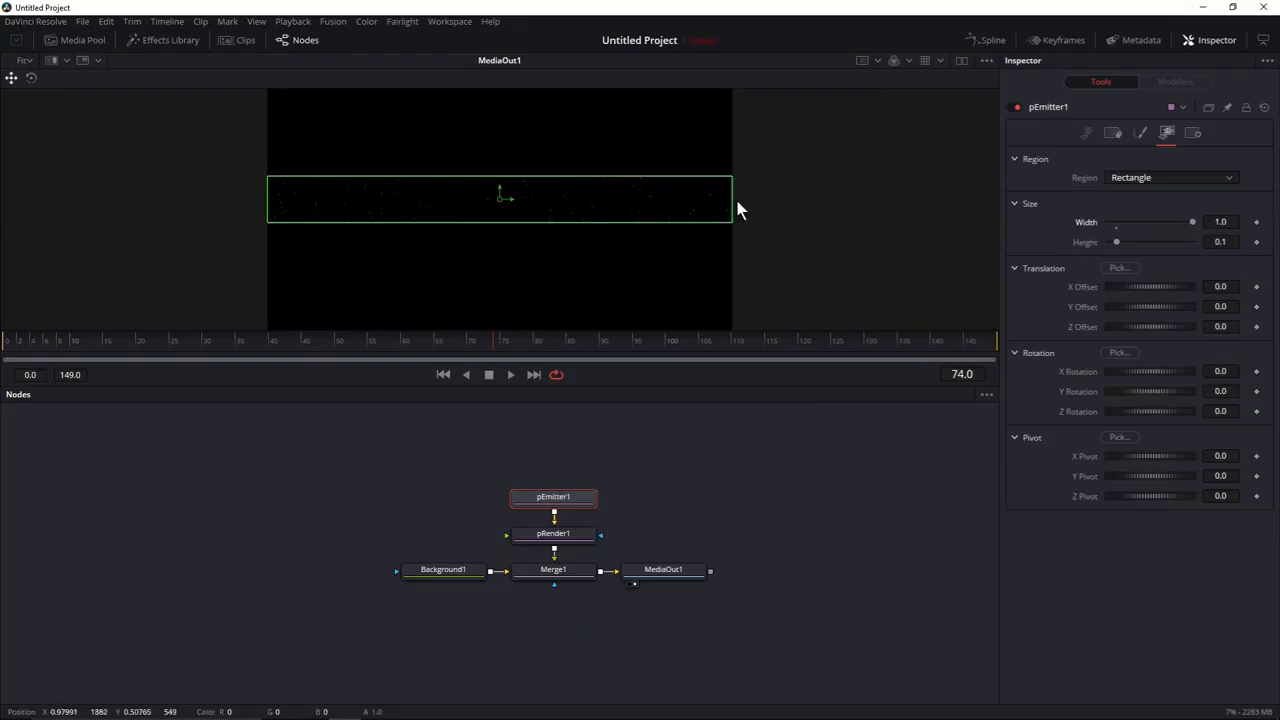
{"action": "left_click", "coordinate": [1222, 241]}
{"action": "key", "text": "BackSpace"}
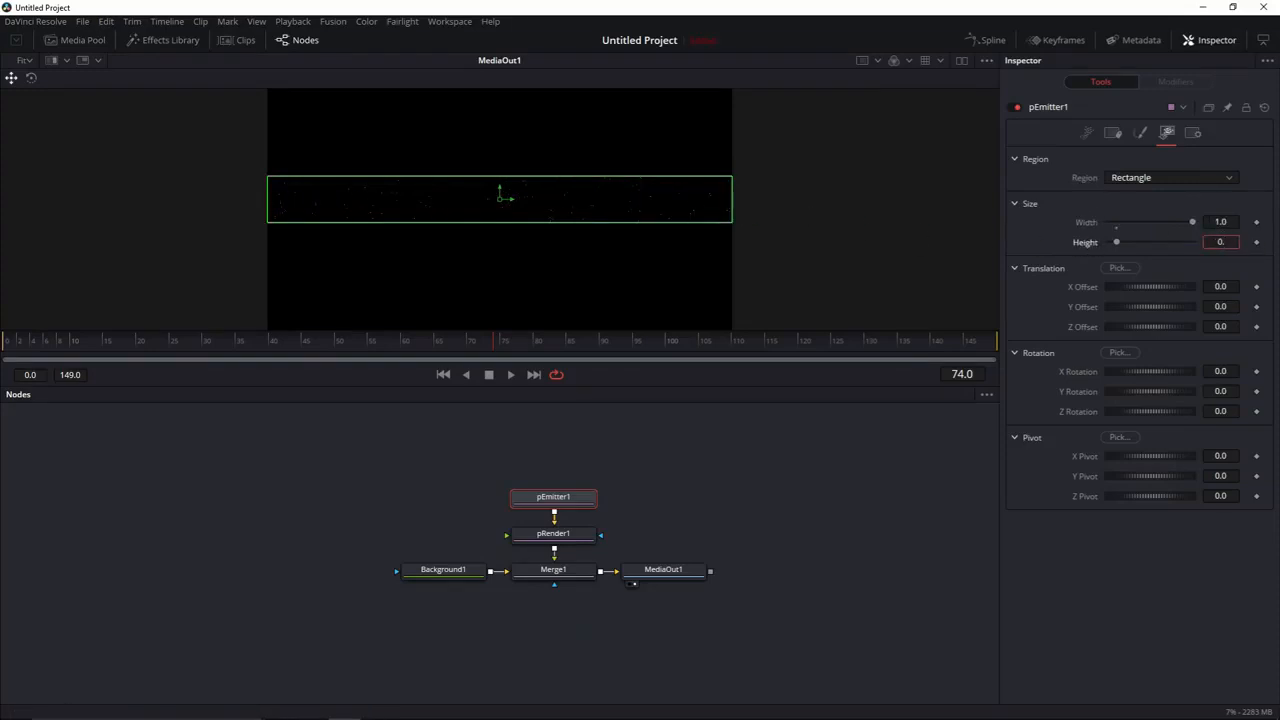
{"action": "type", "text": "2"}
{"action": "key", "text": "Tab"}
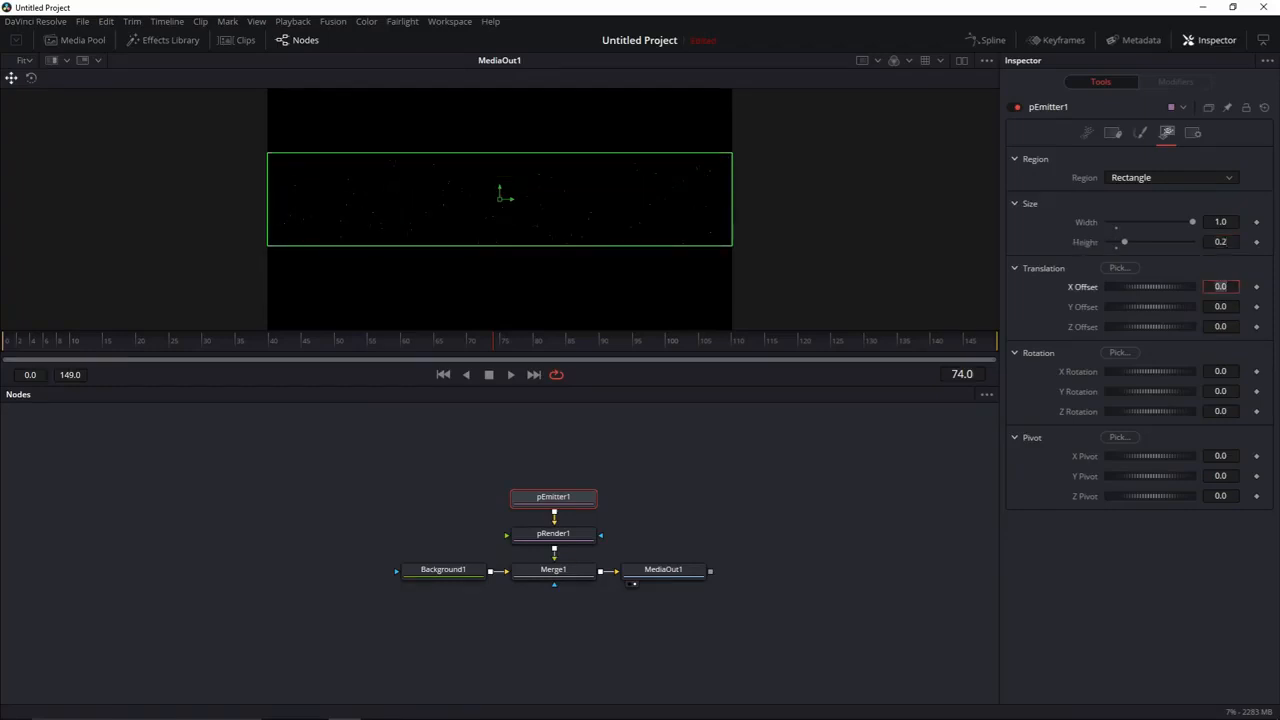
{"action": "left_click", "coordinate": [753, 447]}
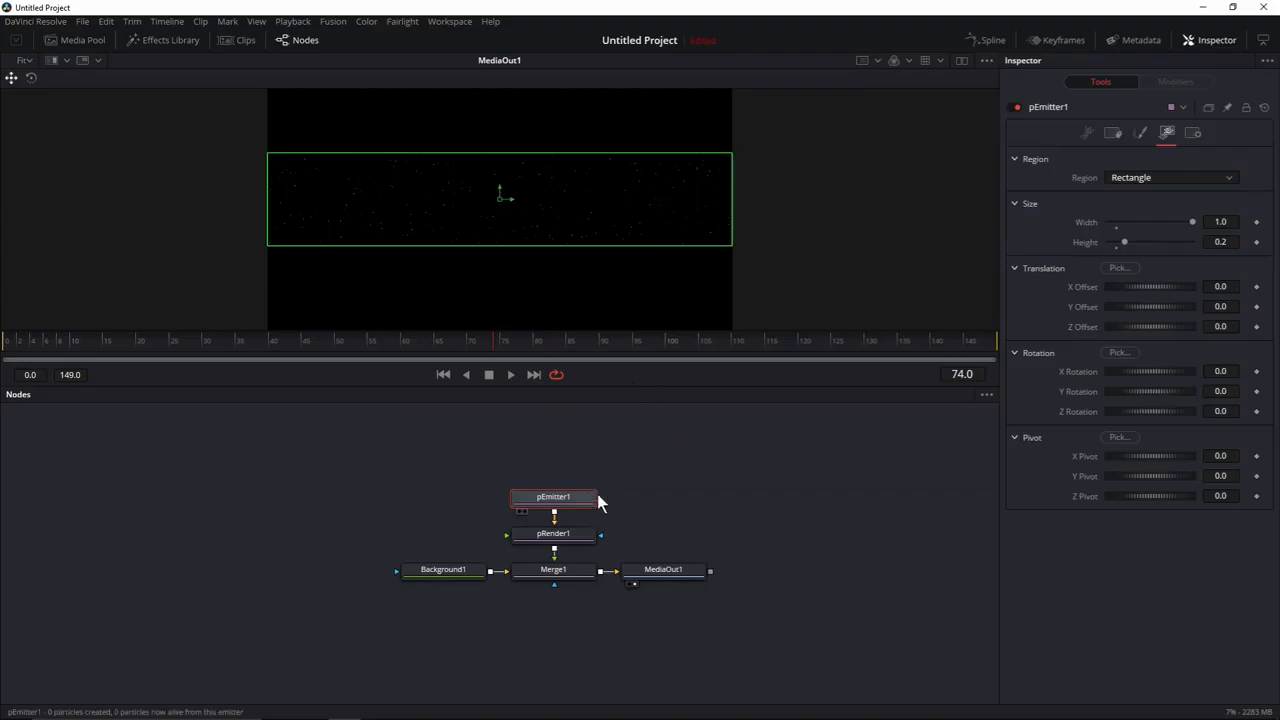
Review the particle style options of pEmitter1 and inspect the point particles up close.
{"action": "left_click", "coordinate": [1140, 133]}
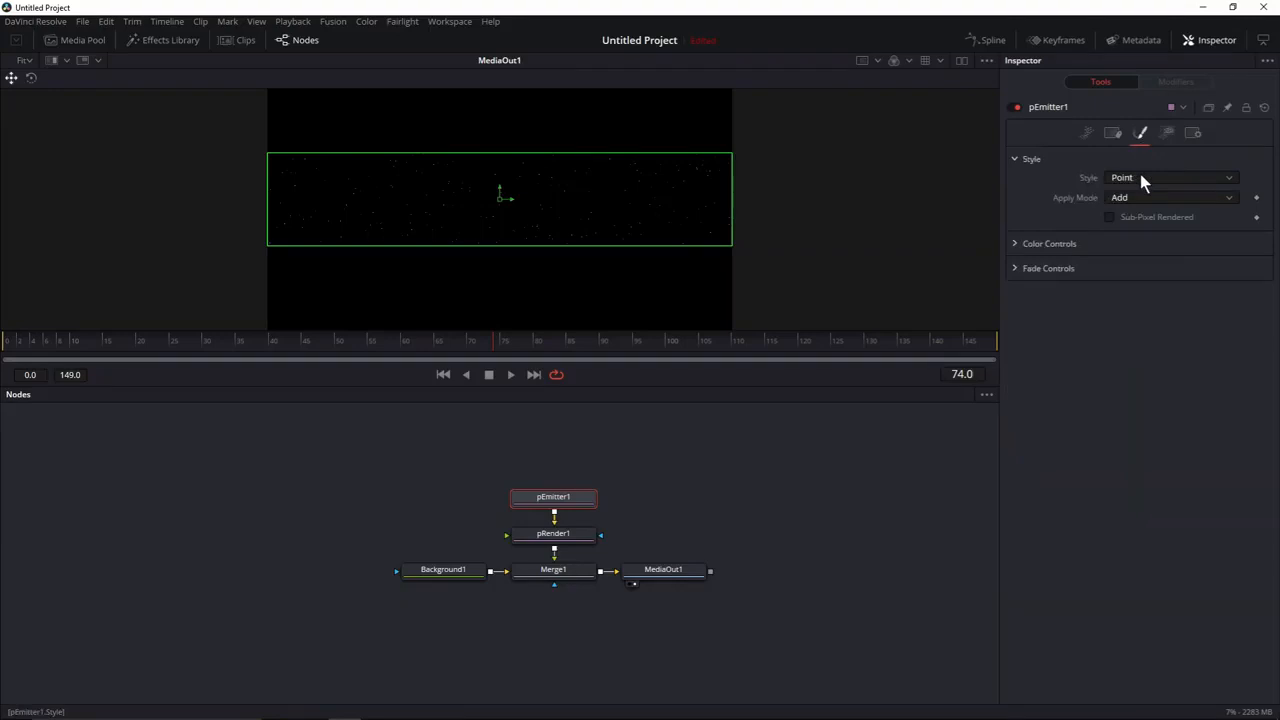
{"action": "left_click", "coordinate": [1142, 178]}
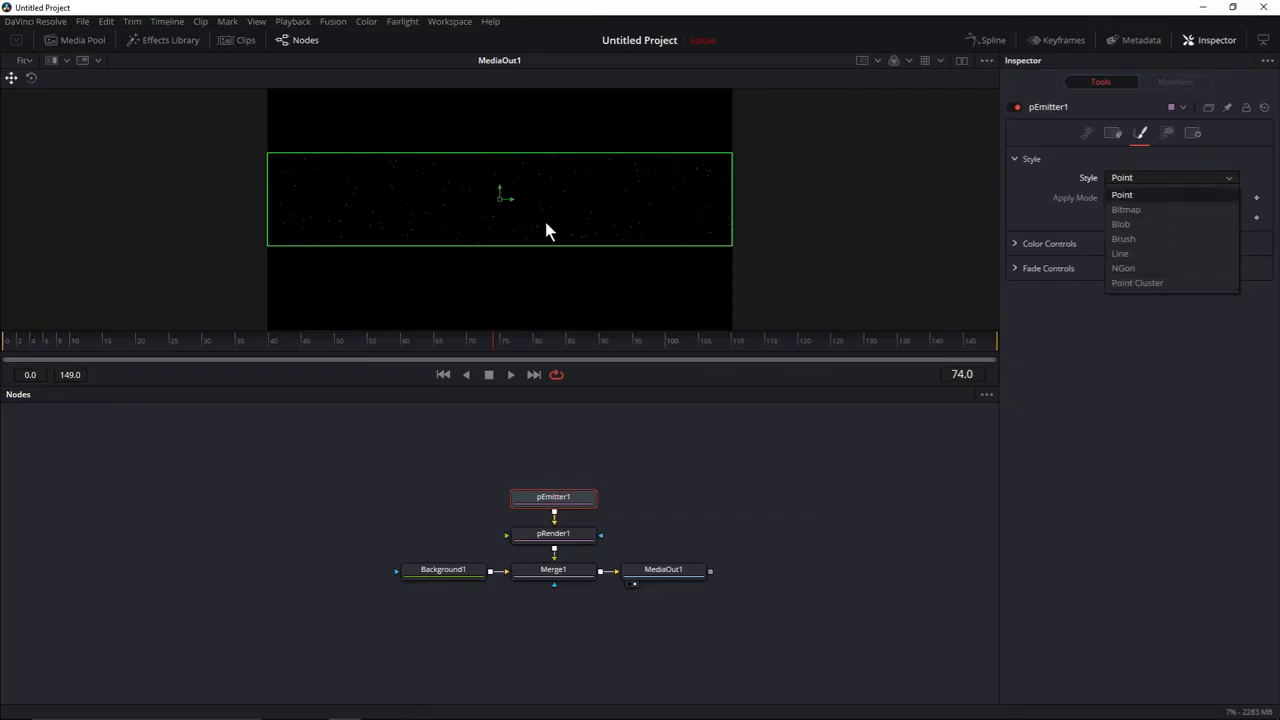
{"action": "left_click", "coordinate": [584, 230]}
{"action": "scroll", "coordinate": [589, 219], "scroll_direction": "up", "scroll_amount": 5}
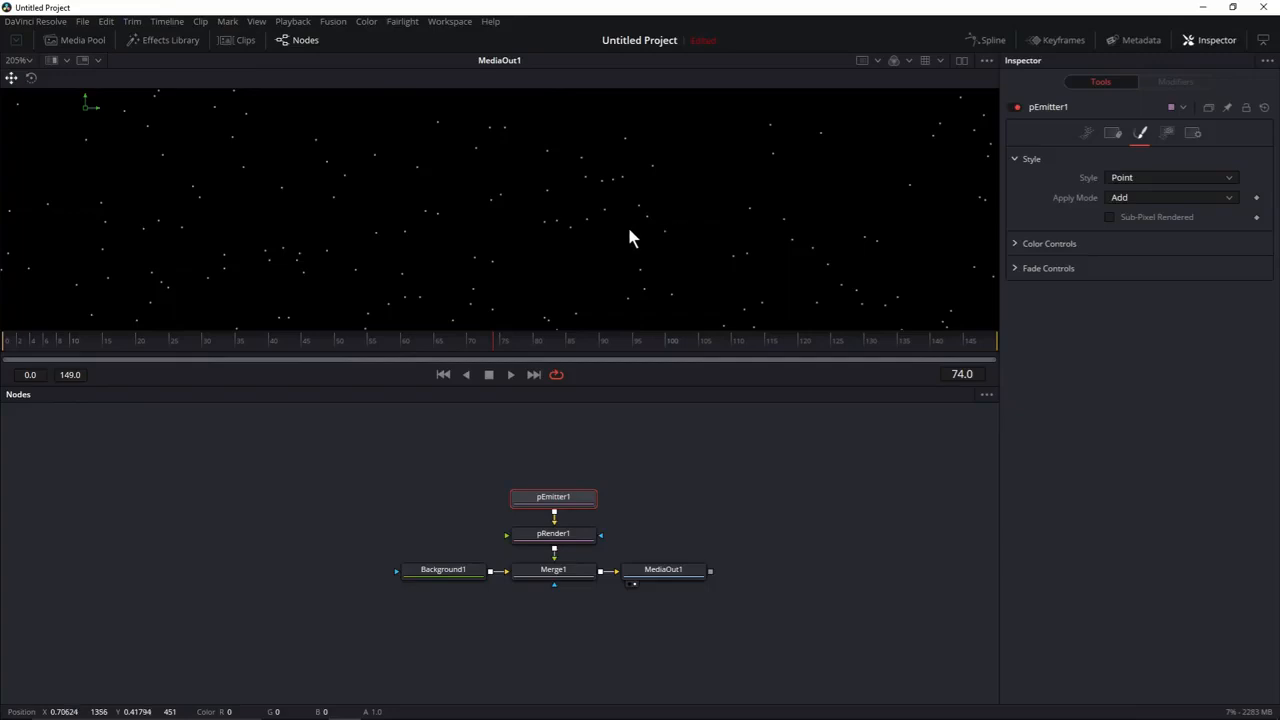
{"action": "scroll", "coordinate": [645, 204], "scroll_direction": "down", "scroll_amount": 5}
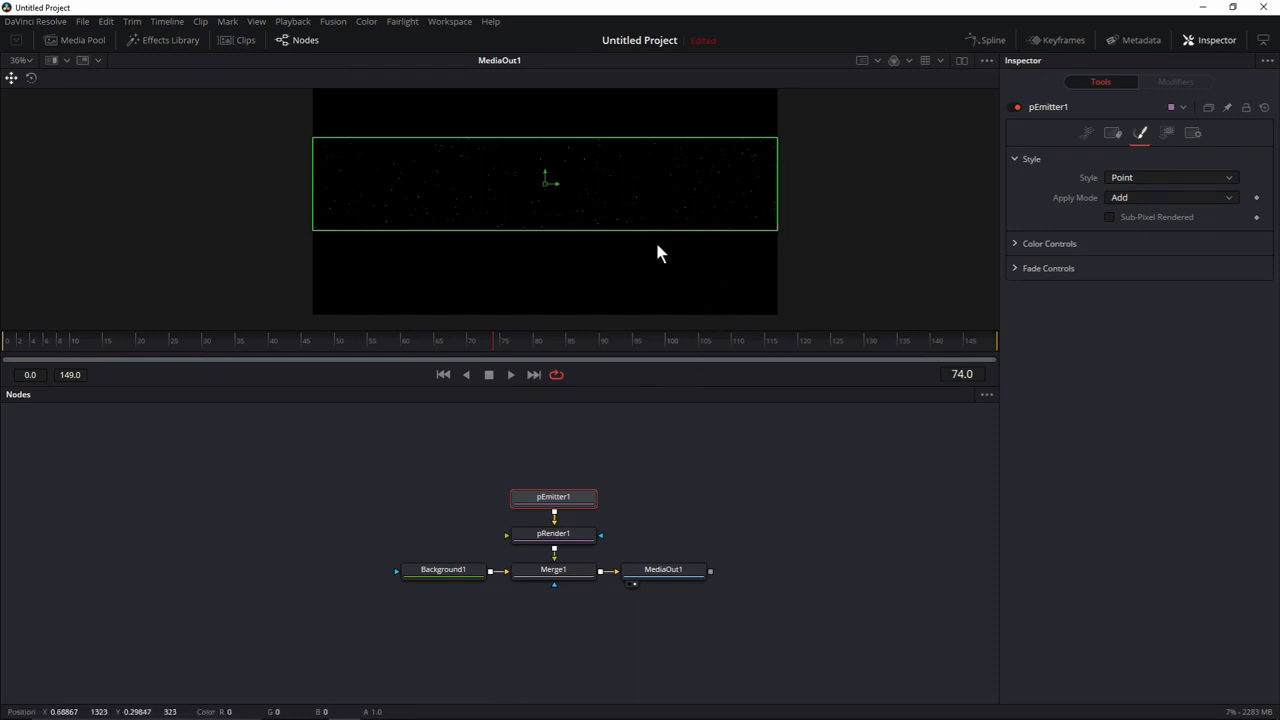
{"action": "scroll", "coordinate": [646, 180], "scroll_direction": "up", "scroll_amount": 1}
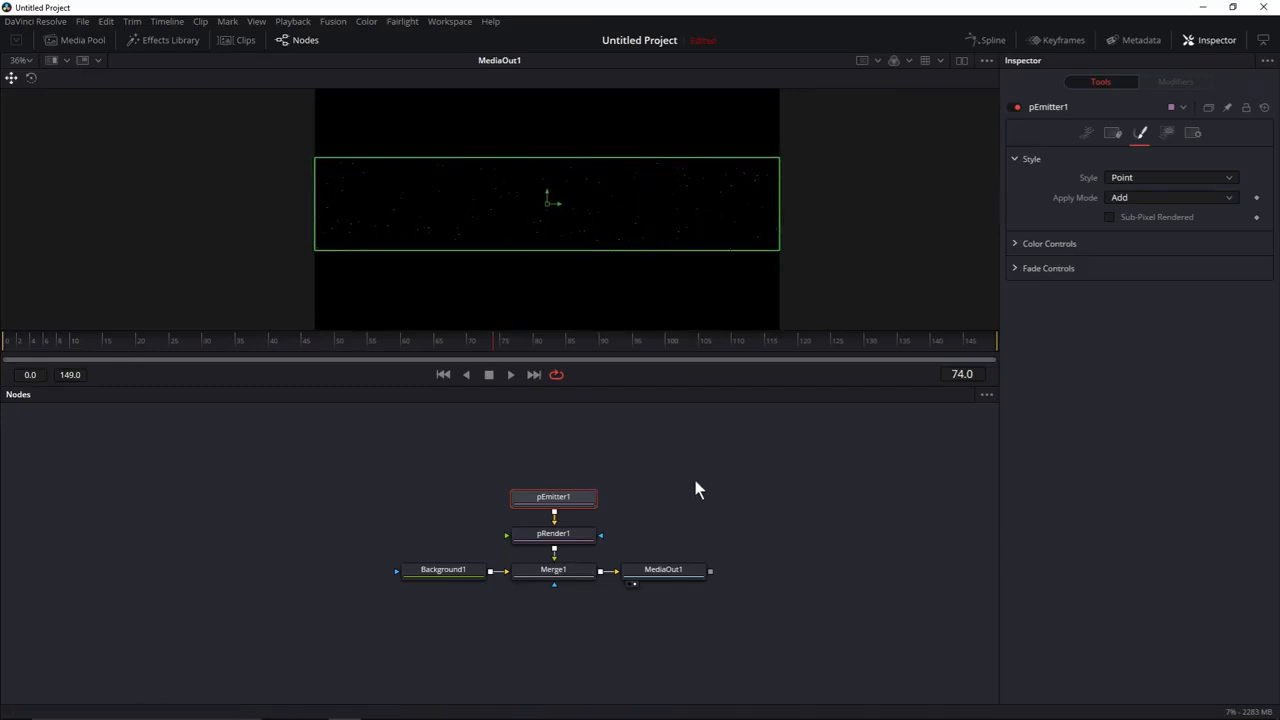
Hide the on-screen controls in the viewer so the particles can be examined up close.
{"action": "left_click", "coordinate": [986, 61]}
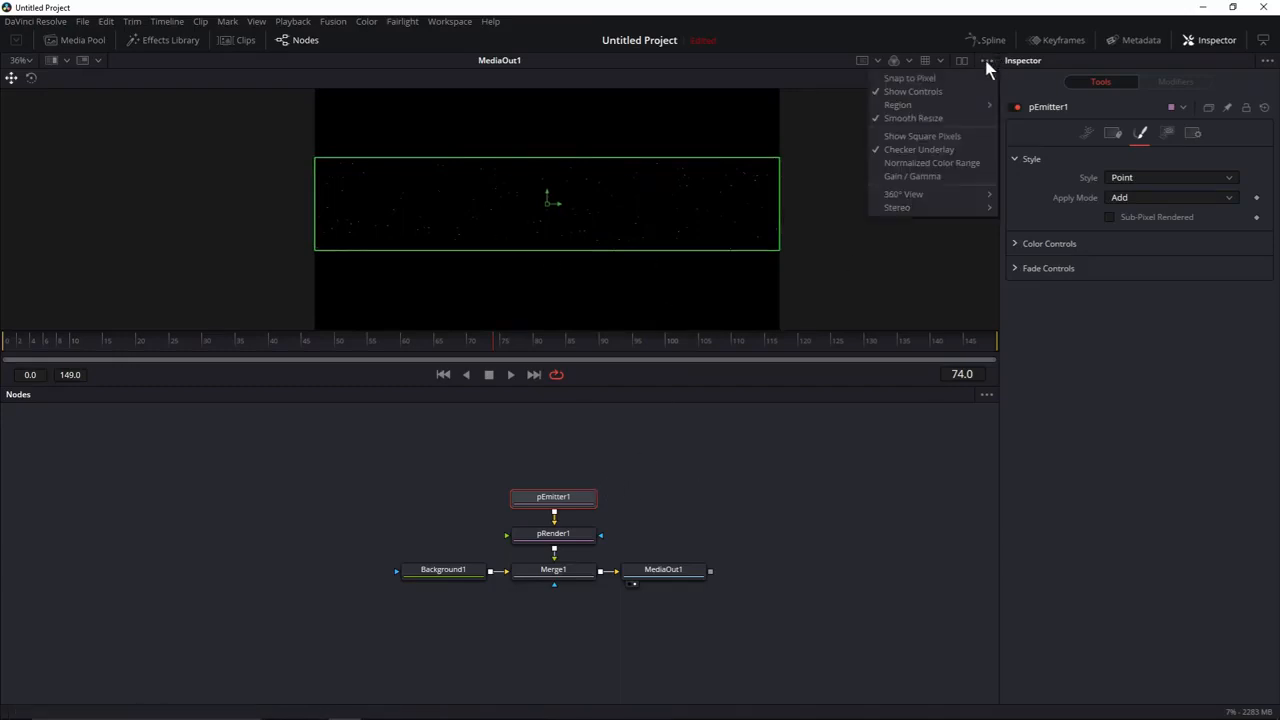
{"action": "left_click", "coordinate": [912, 91]}
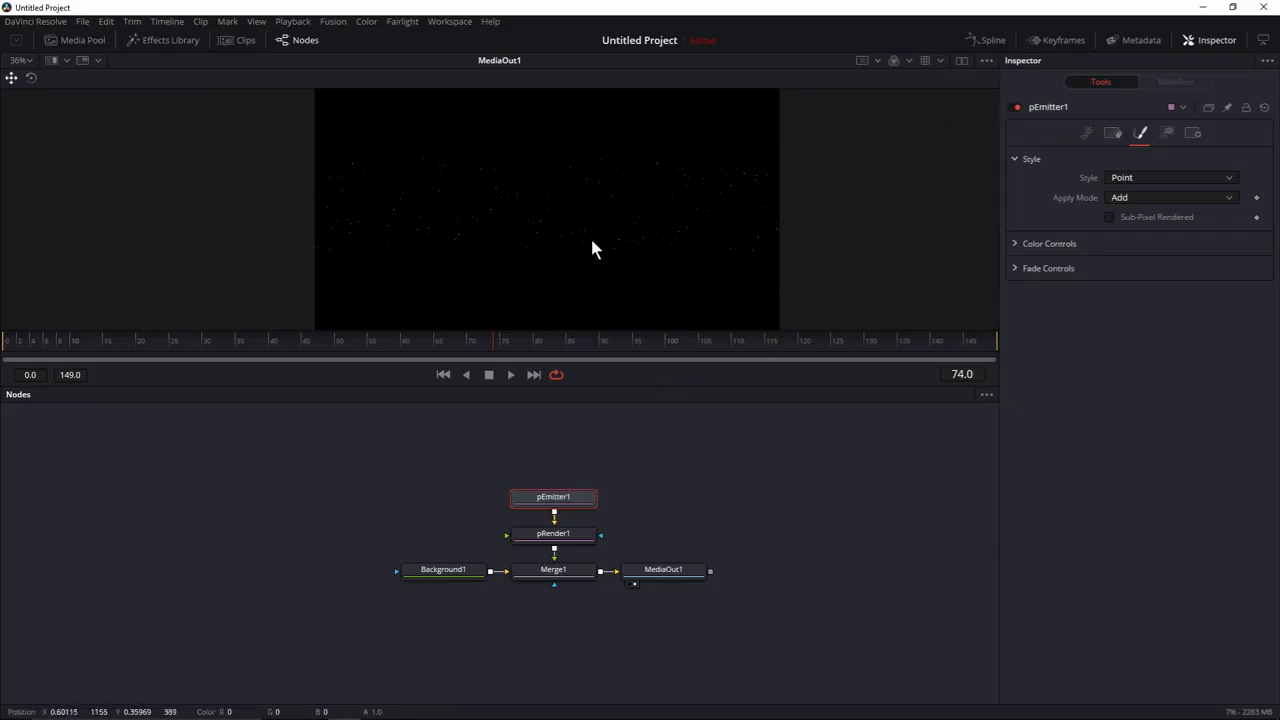
{"action": "scroll", "coordinate": [590, 235], "scroll_direction": "up", "scroll_amount": 5}
{"action": "left_click_drag", "start_coordinate": [640, 183], "coordinate": [663, 206]}
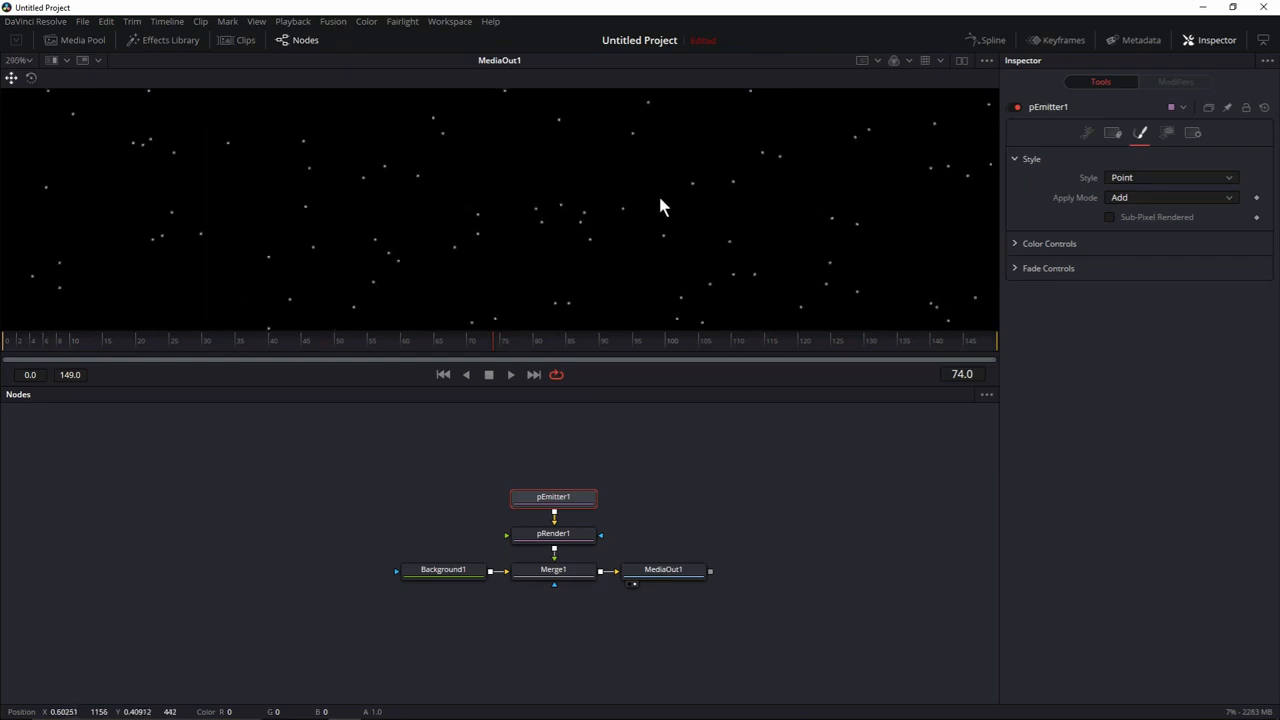
Change pEmitter1's particle style to Blob and set the particle size to 5.
{"action": "left_click", "coordinate": [1149, 177]}
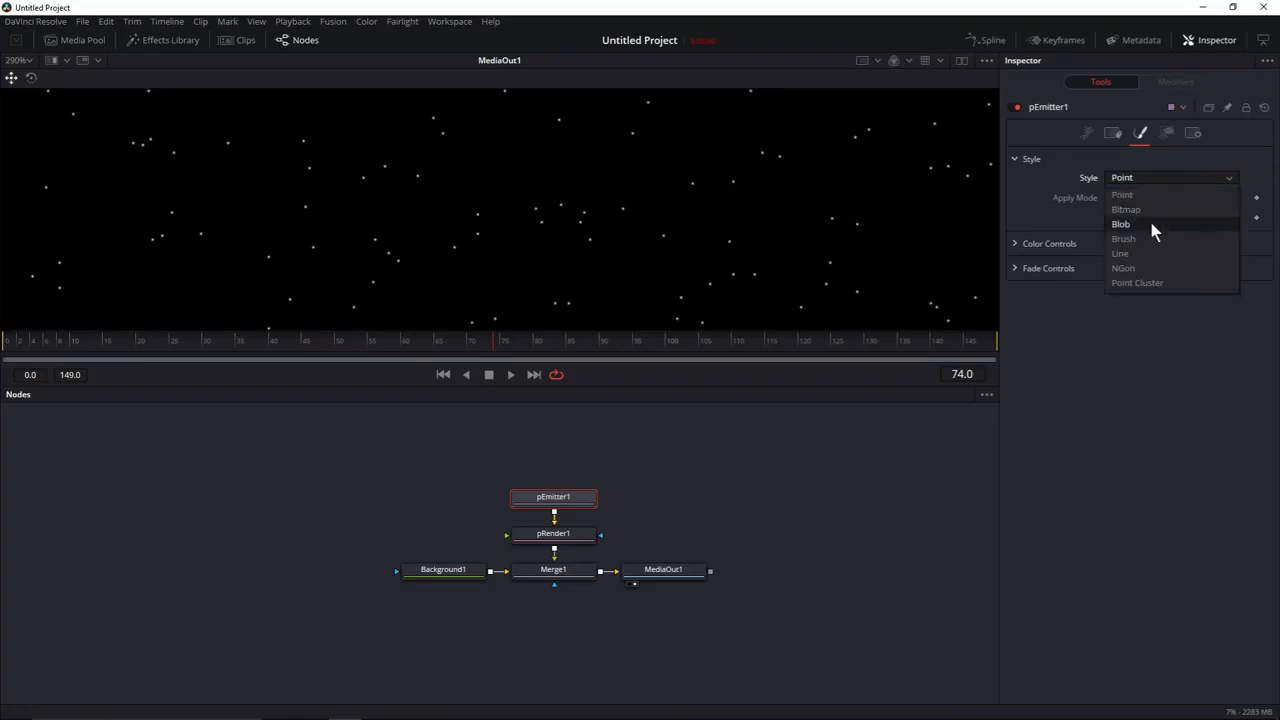
{"action": "left_click", "coordinate": [1149, 224]}
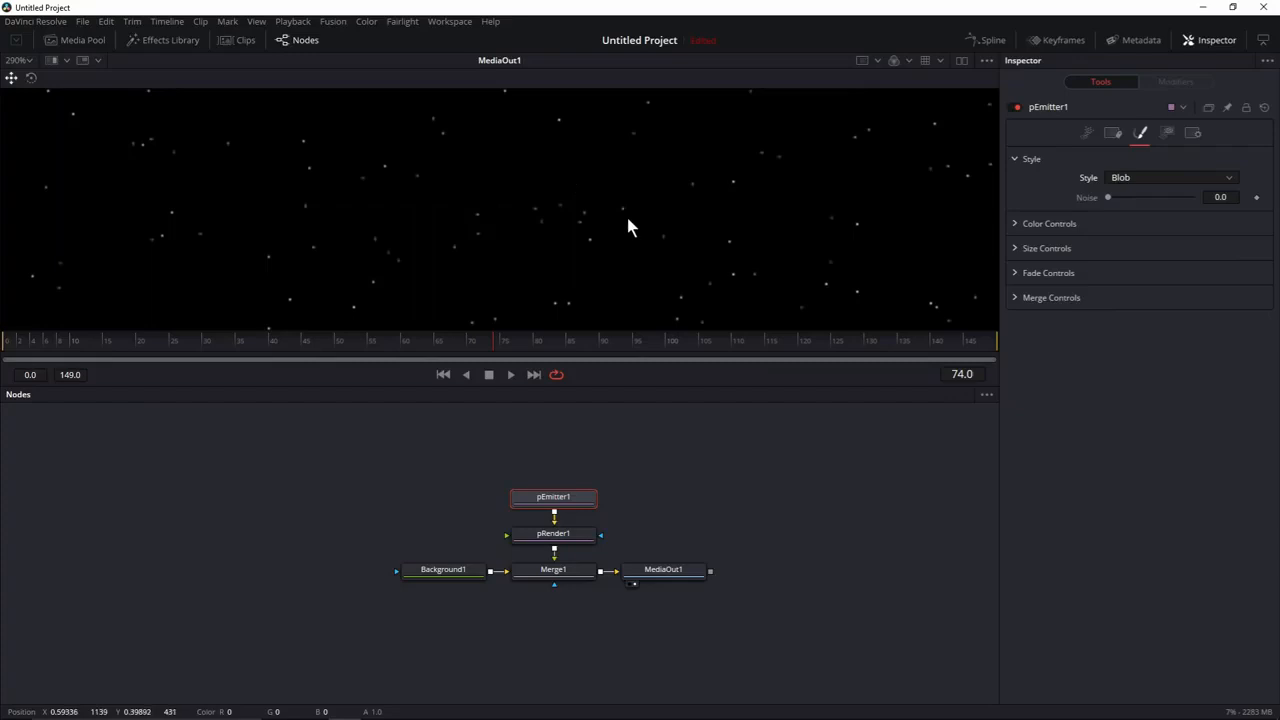
{"action": "left_click", "coordinate": [1016, 247]}
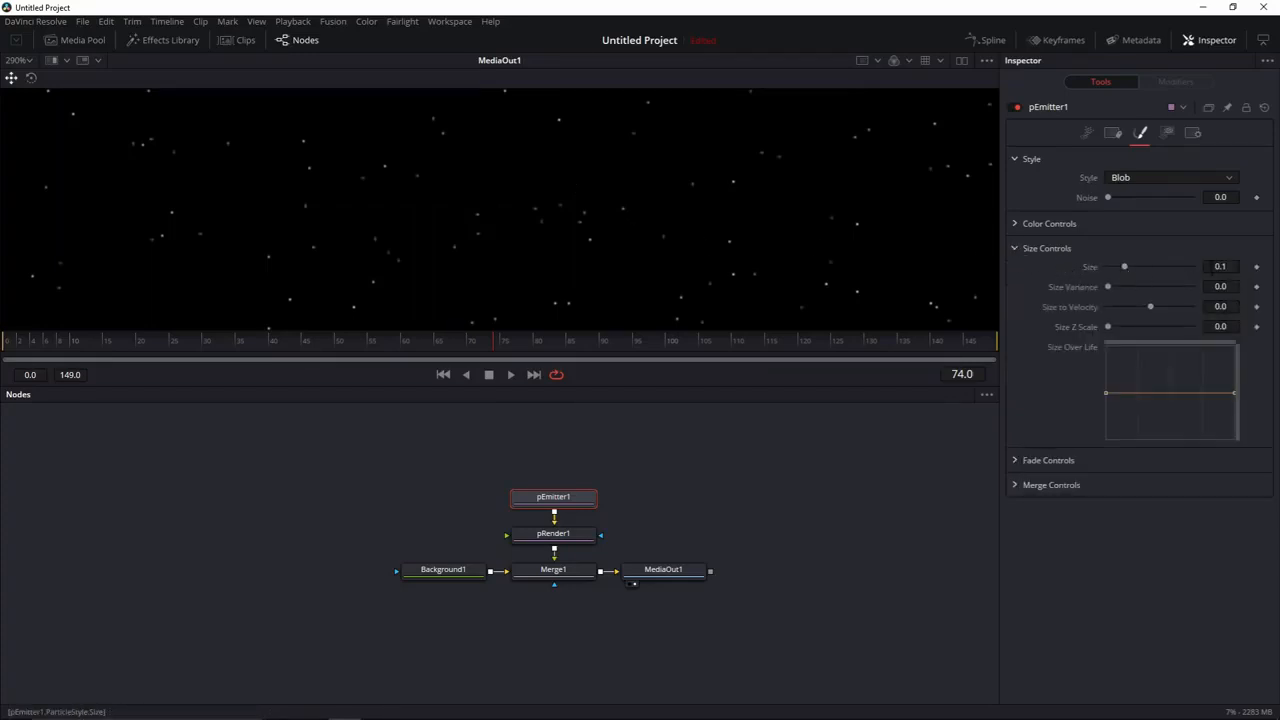
{"action": "left_click", "coordinate": [1220, 266]}
{"action": "type", "text": "5"}
{"action": "key", "text": "Tab"}
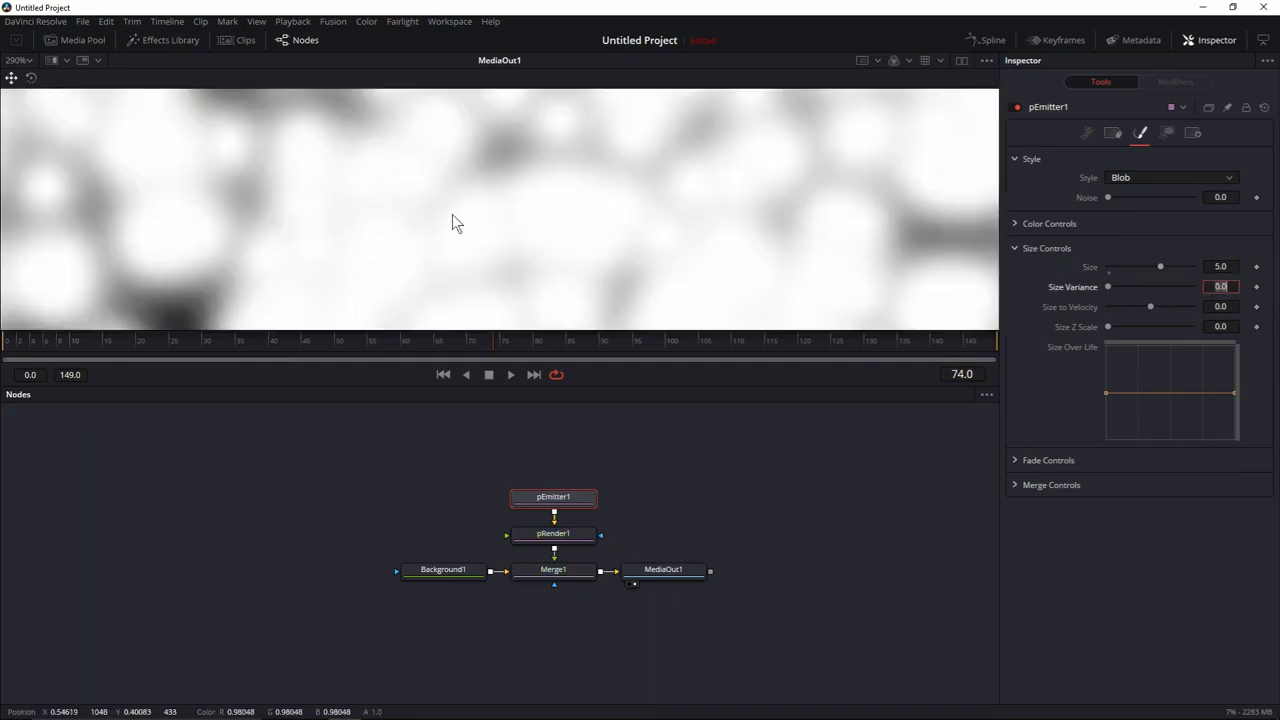
{"action": "scroll", "coordinate": [453, 214], "scroll_direction": "down", "scroll_amount": 5}
{"action": "left_click_drag", "start_coordinate": [455, 172], "coordinate": [563, 224]}
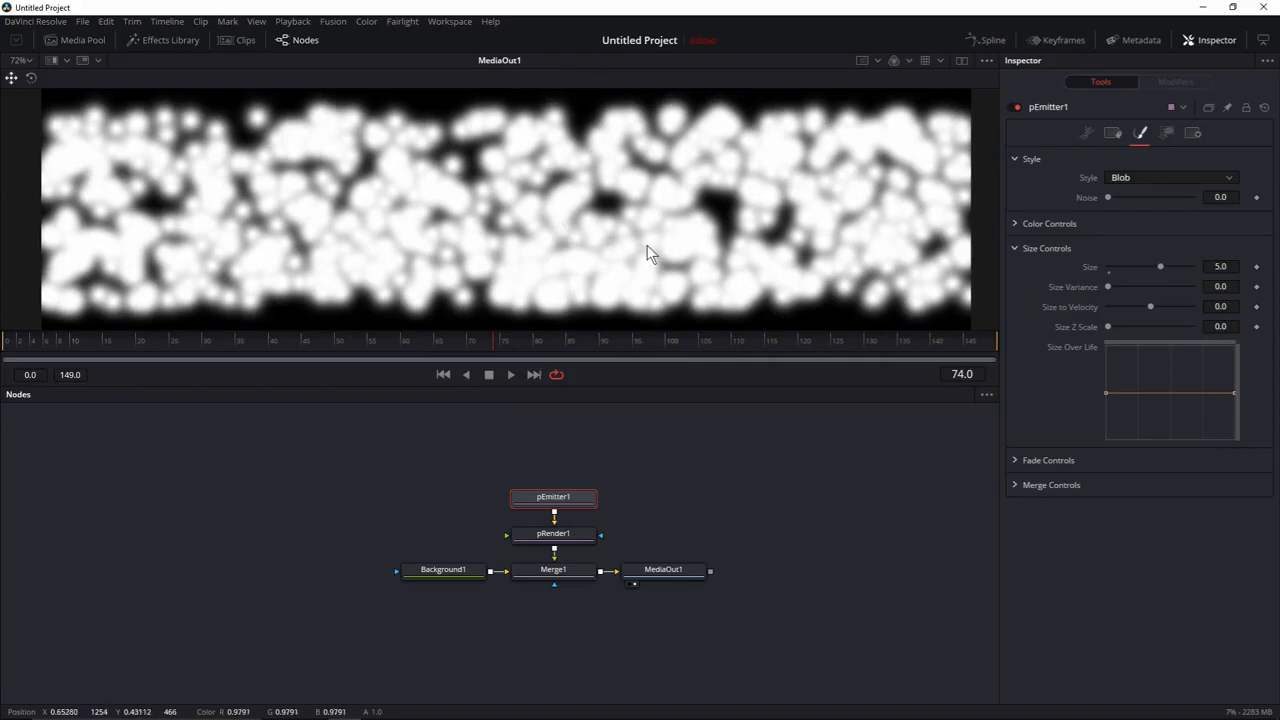
Try the Bitmap particle style on pEmitter1.
{"action": "left_click", "coordinate": [1150, 178]}
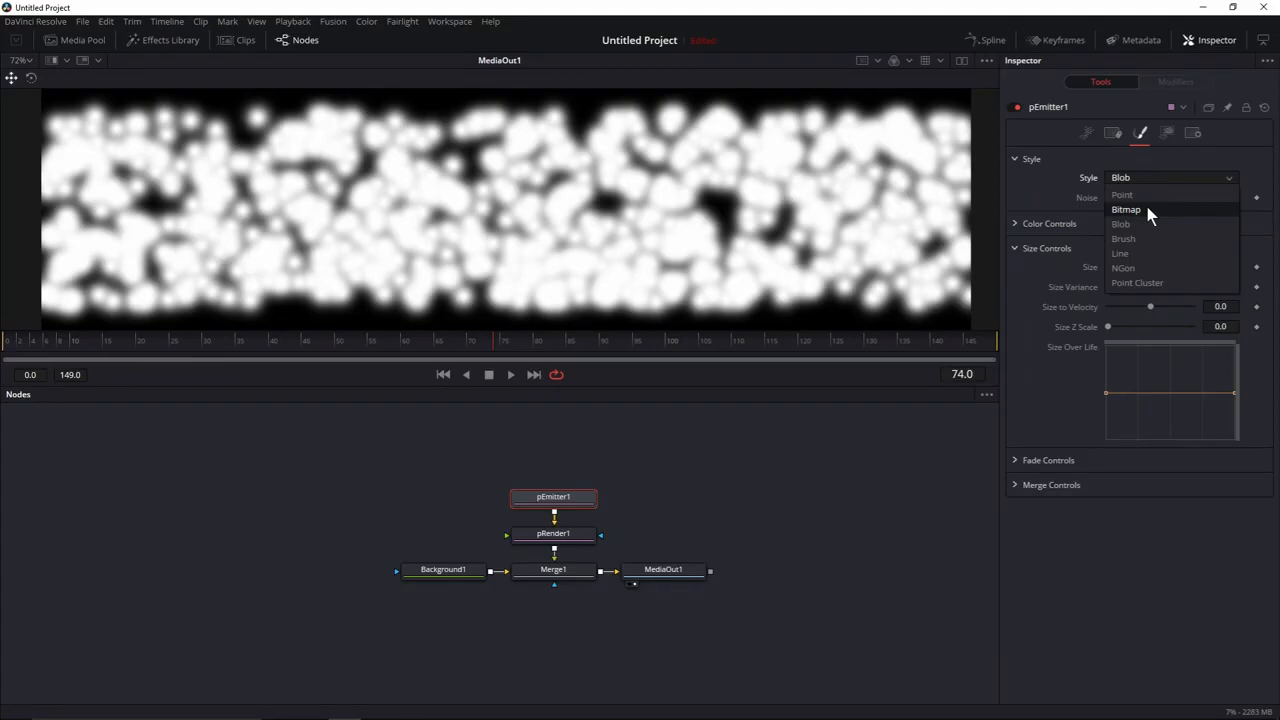
{"action": "left_click", "coordinate": [1126, 210]}
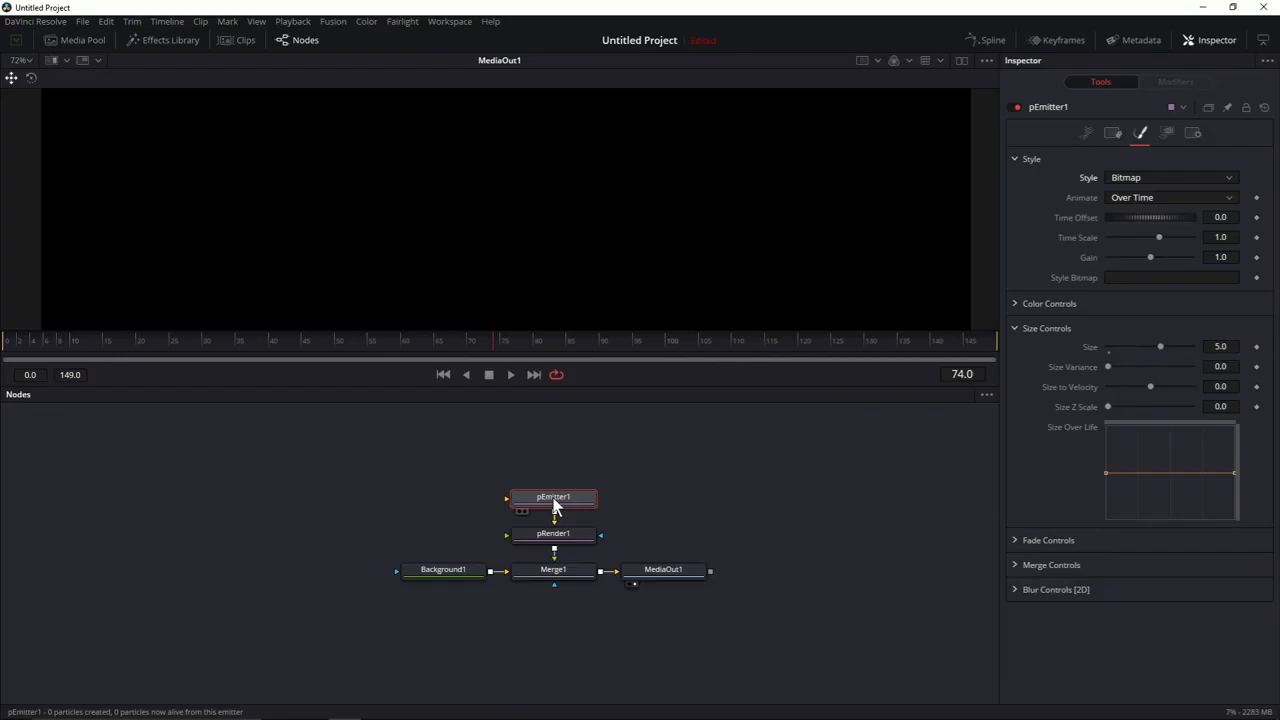
Set pEmitter1's particle style to NGon and choose the soft circular NGon type.
{"action": "left_click", "coordinate": [1130, 180]}
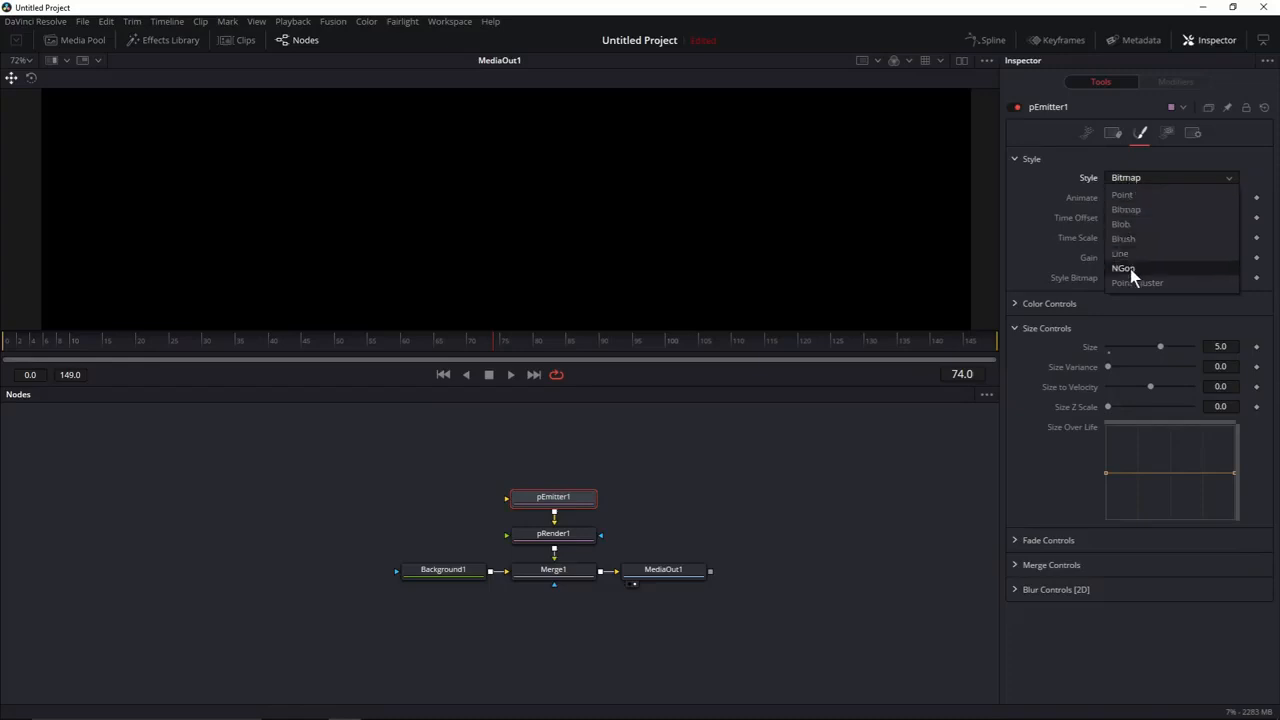
{"action": "left_click", "coordinate": [1130, 269]}
{"action": "left_click", "coordinate": [1149, 198]}
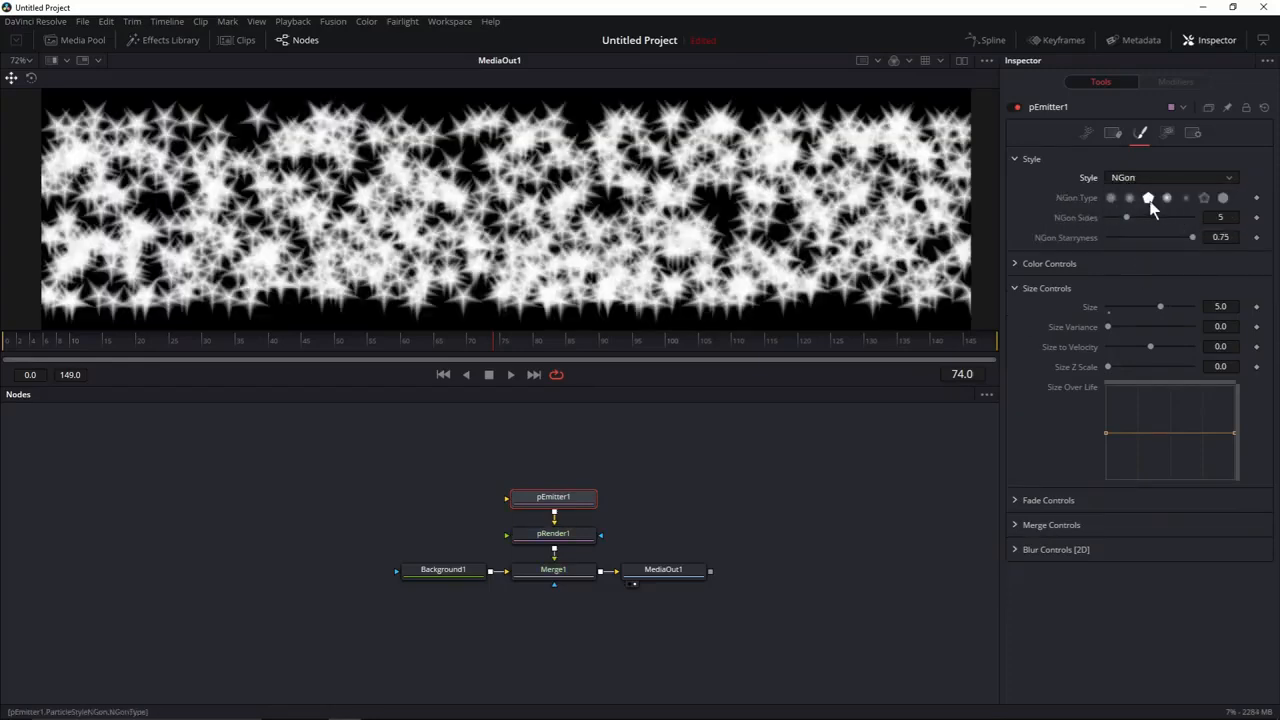
{"action": "left_click", "coordinate": [1111, 198]}
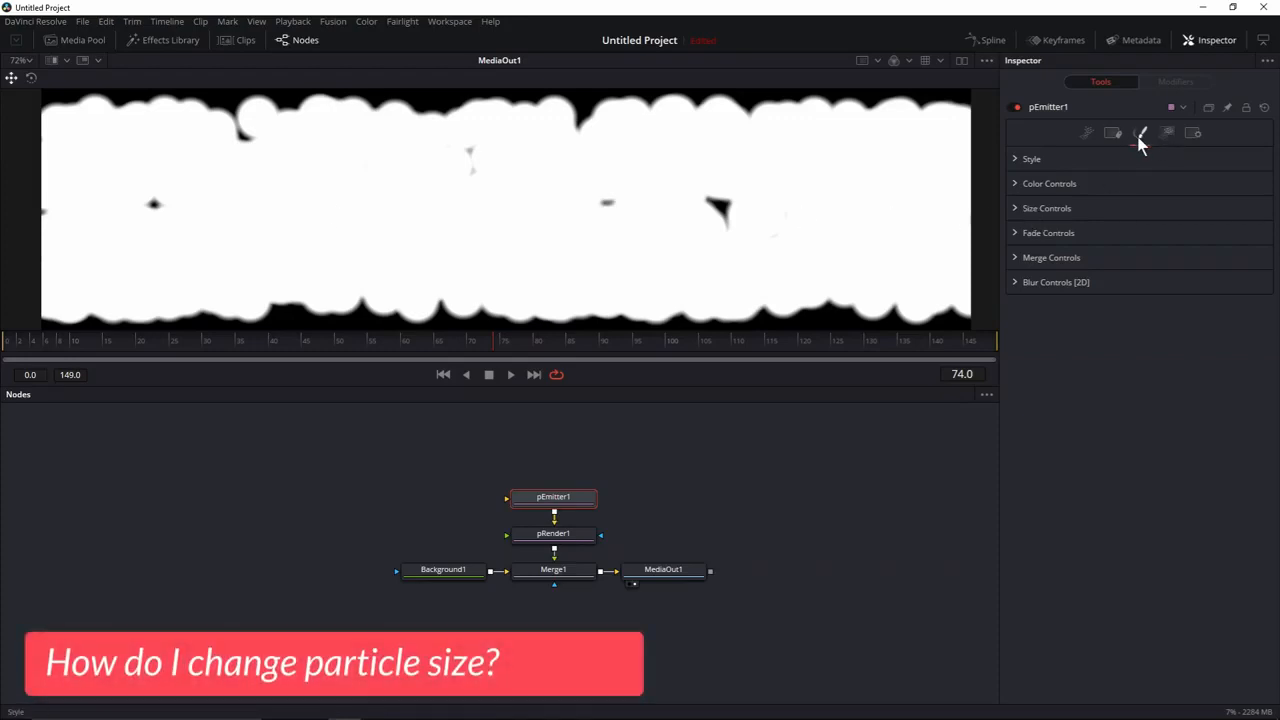
Set pEmitter1's particle size to 10 and its size variance to 3.
{"action": "left_click", "coordinate": [1018, 208]}
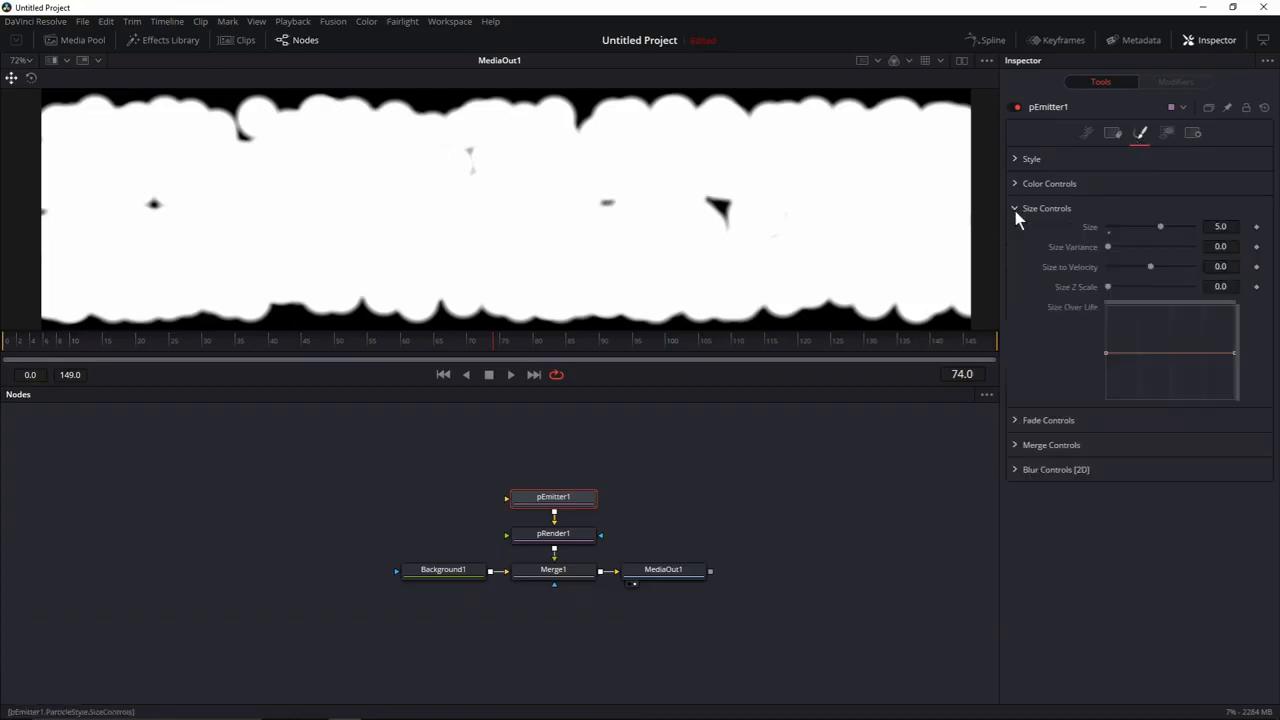
{"action": "left_click", "coordinate": [1232, 227]}
{"action": "type", "text": "10"}
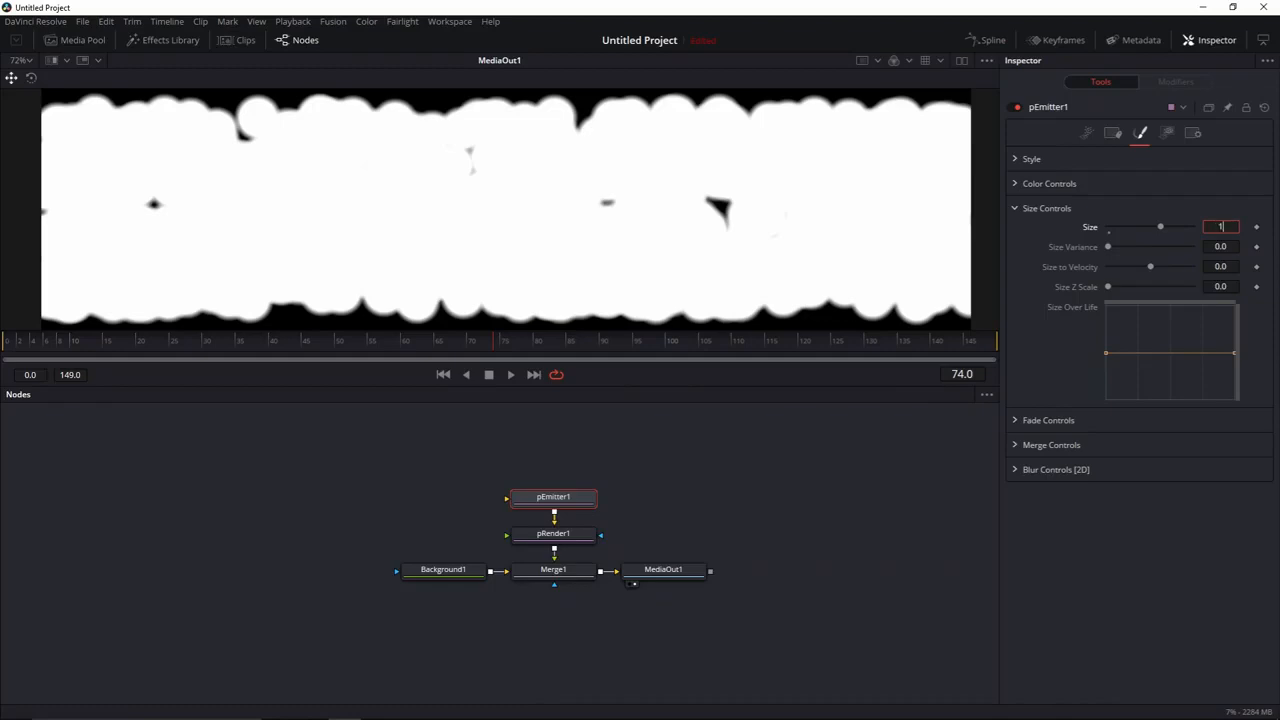
{"action": "key", "text": "Tab"}
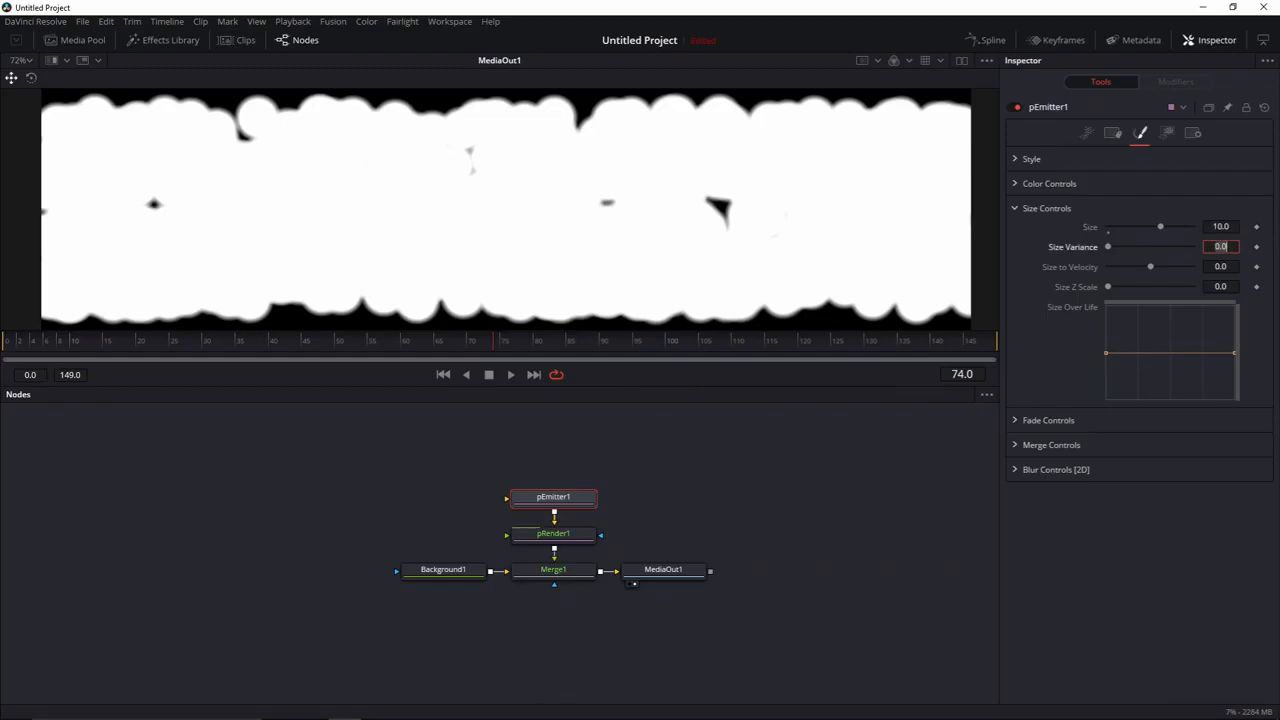
{"action": "type", "text": "3"}
{"action": "key", "text": "Tab"}
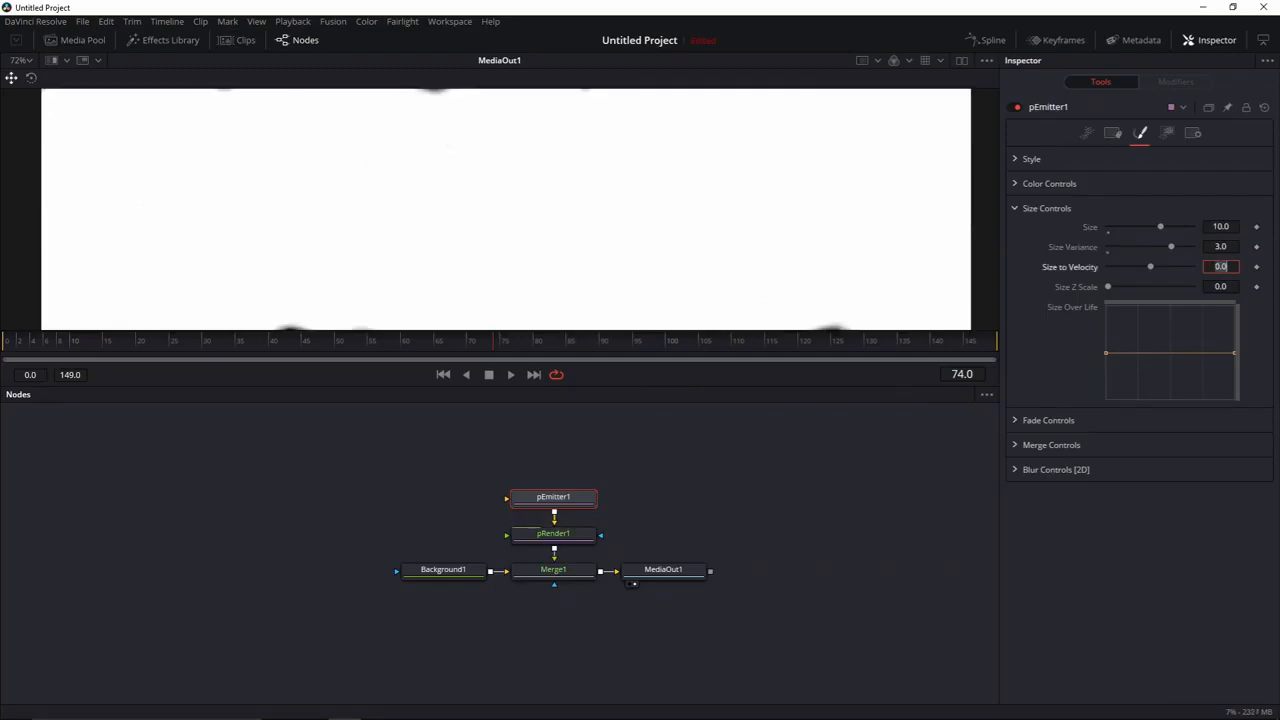
{"action": "scroll", "coordinate": [567, 197], "scroll_direction": "down", "scroll_amount": 2}
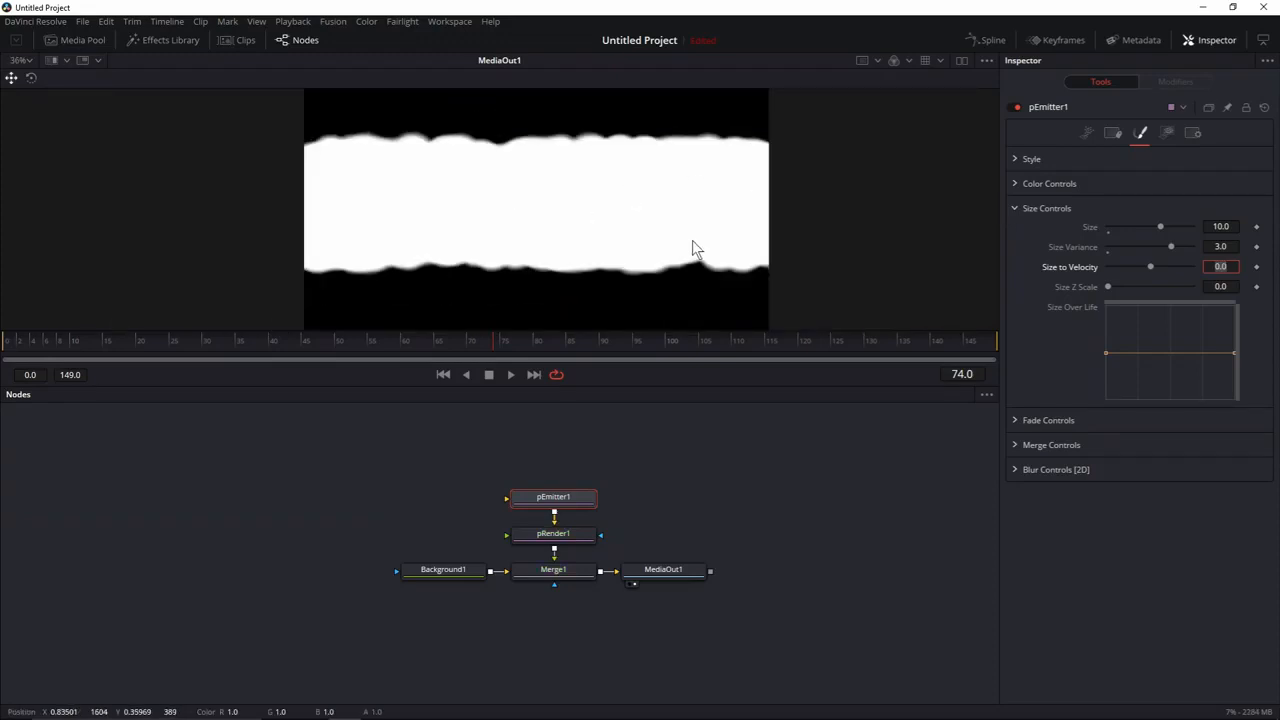
{"action": "left_click", "coordinate": [1015, 209]}
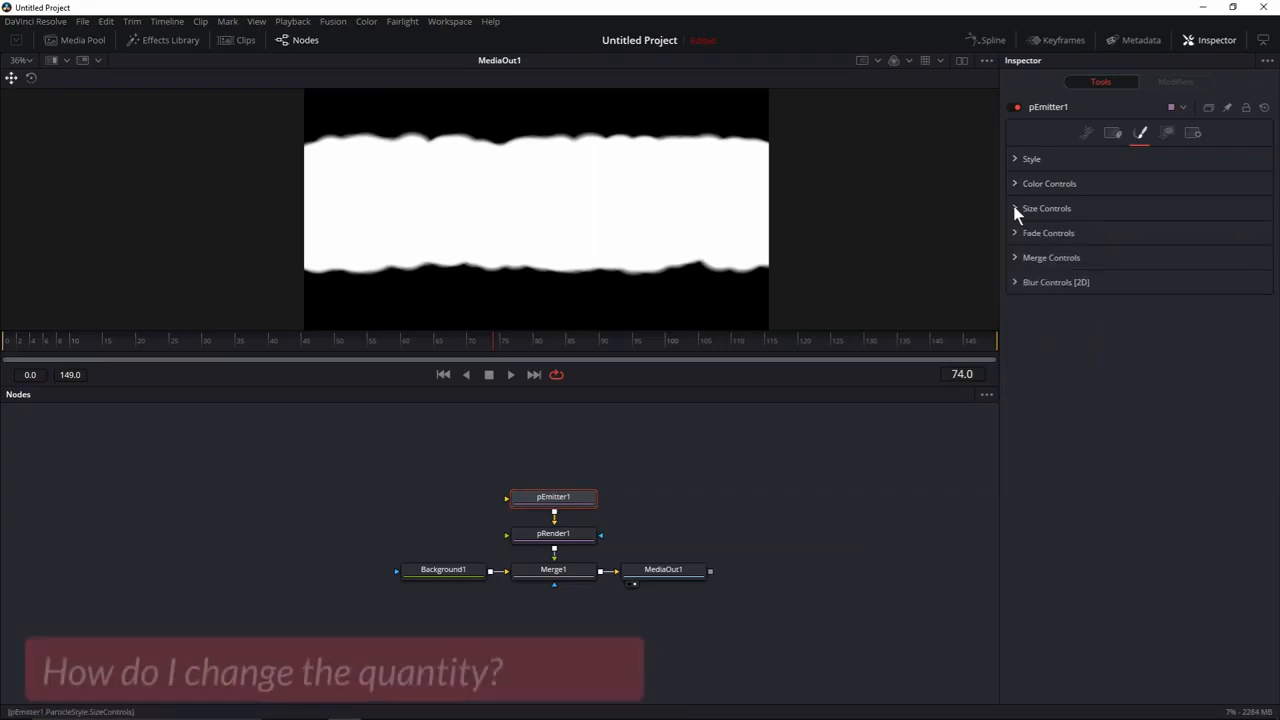
Reduce the number of particles emitted by pEmitter1 to 0.1.
{"action": "left_click", "coordinate": [1088, 131]}
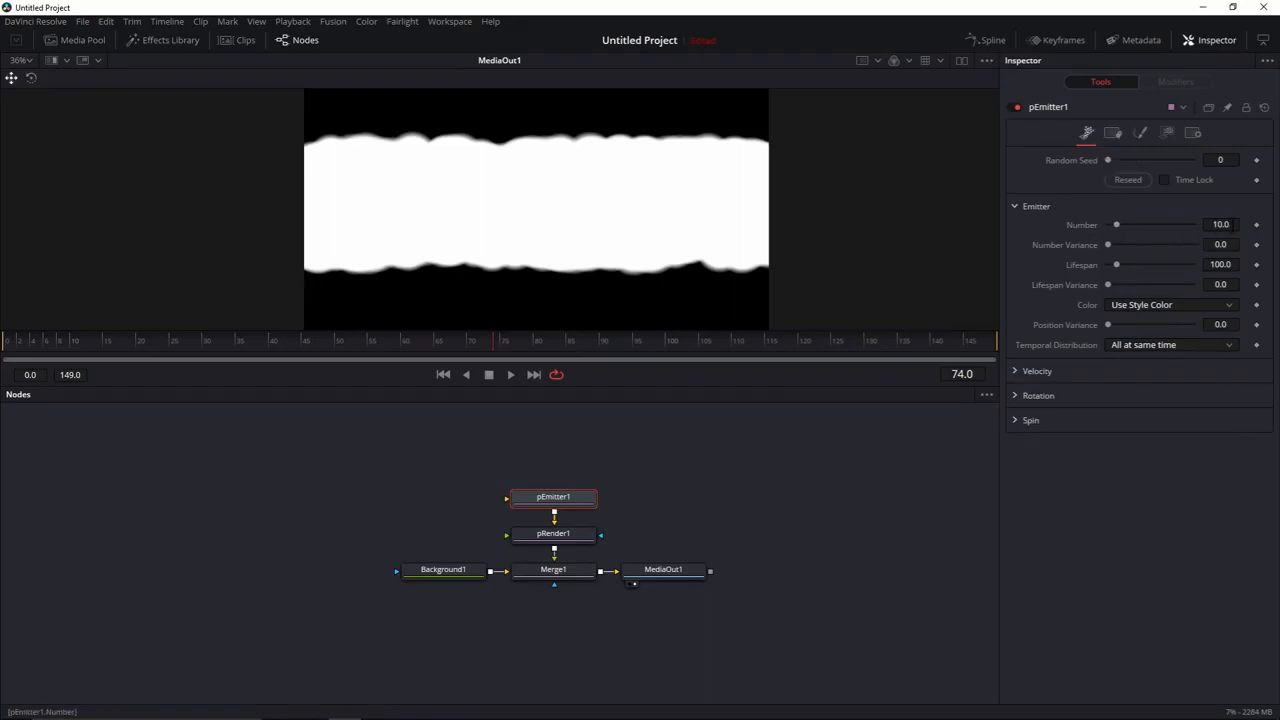
{"action": "left_click", "coordinate": [1231, 224]}
{"action": "type", "text": "0.1"}
{"action": "key", "text": "Tab"}
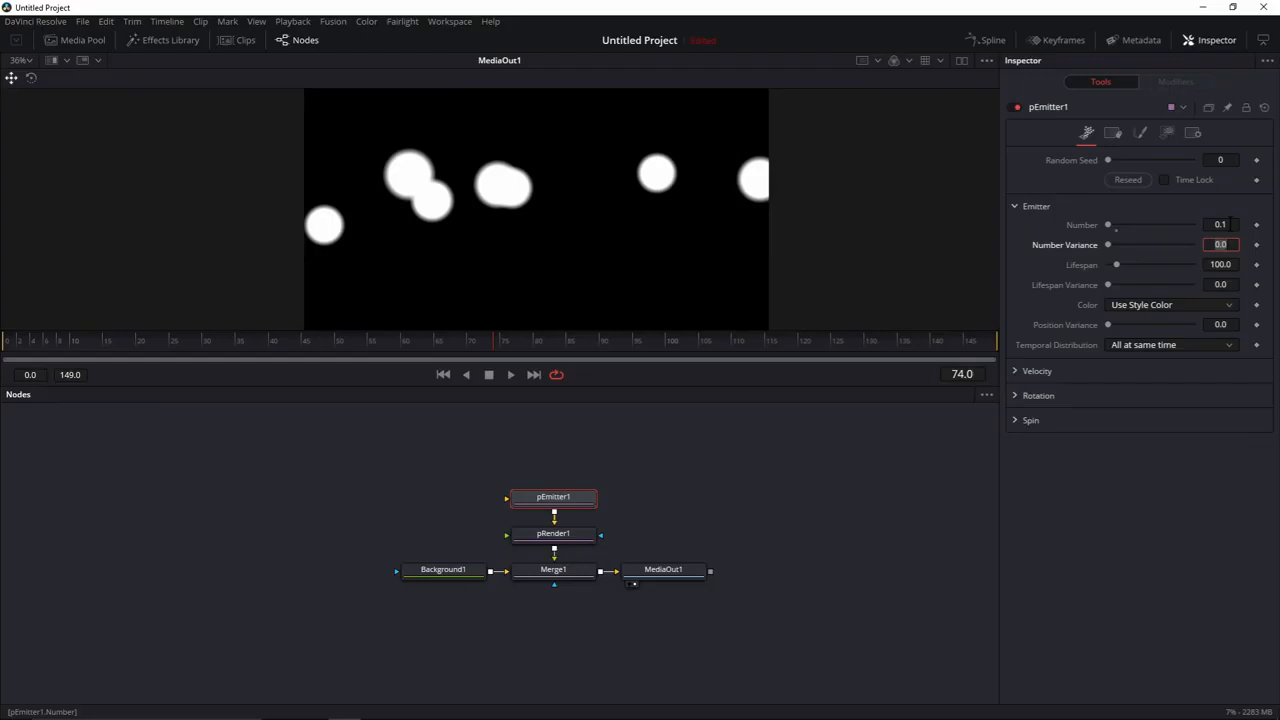
Try a Number value of 1 on pEmitter1 and return it to 0.1.
{"action": "key", "text": "shift+Tab"}
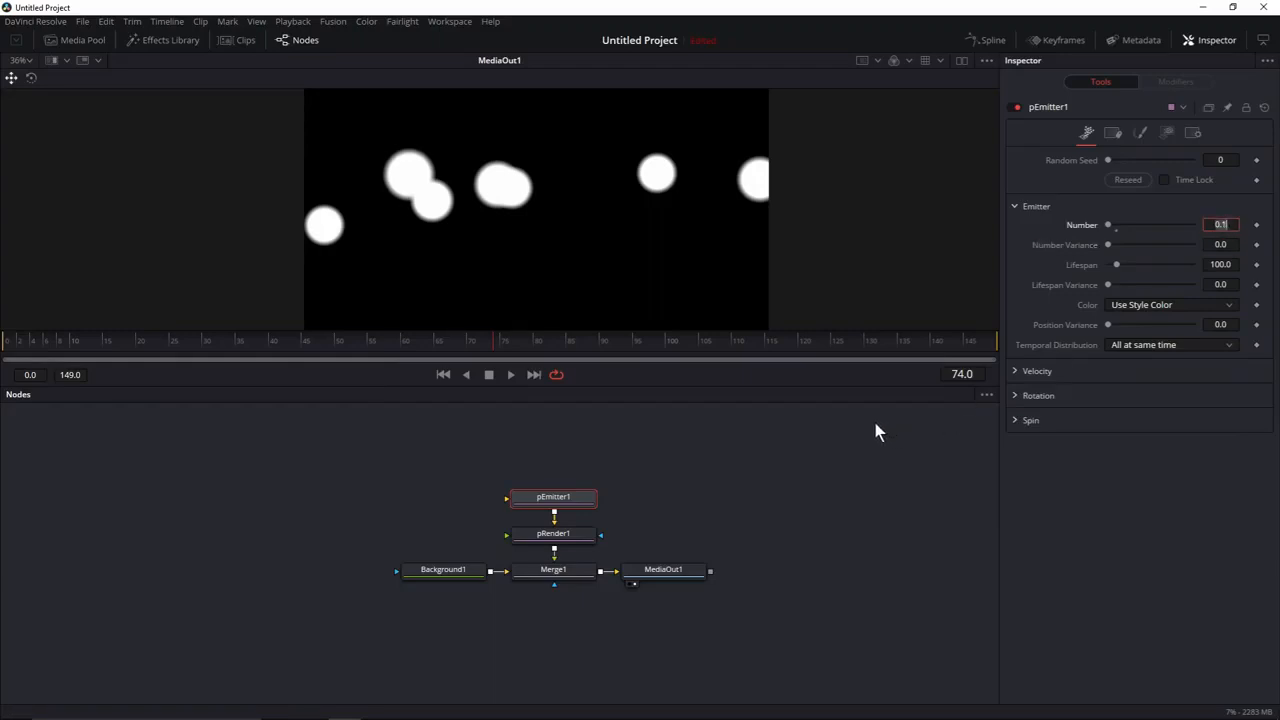
{"action": "type", "text": "1"}
{"action": "key", "text": "Tab"}
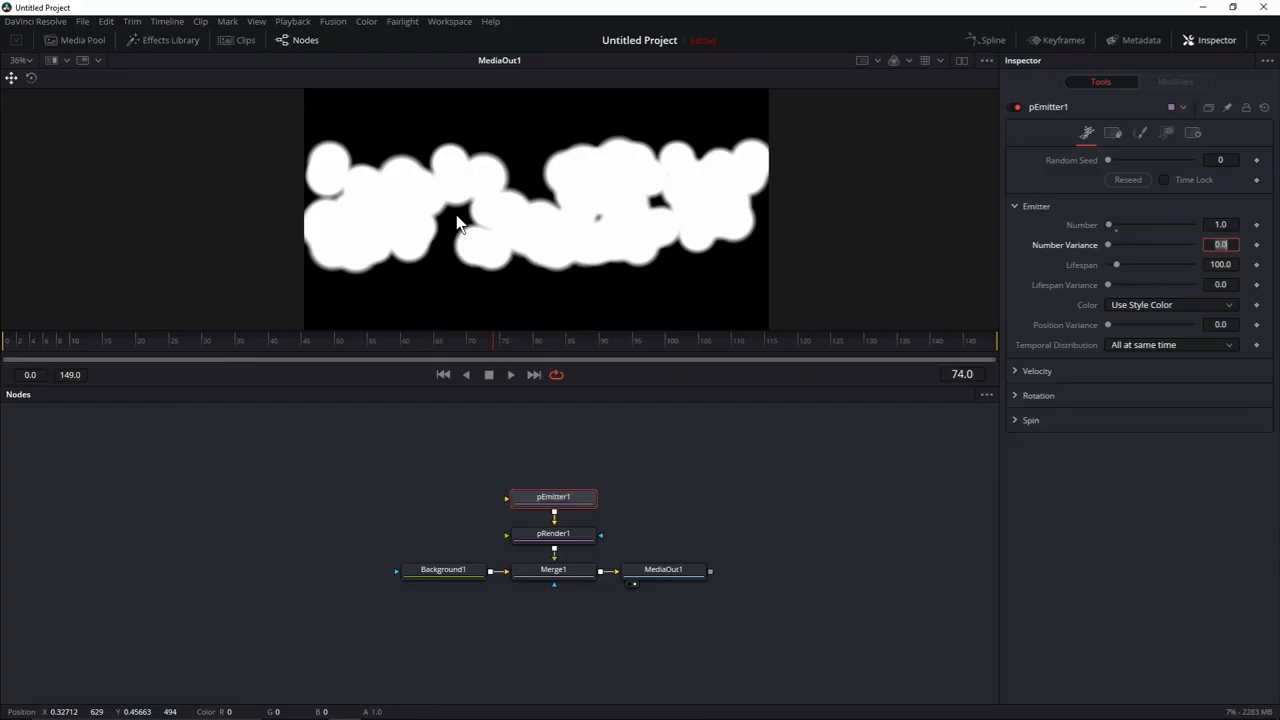
{"action": "left_click", "coordinate": [1222, 225]}
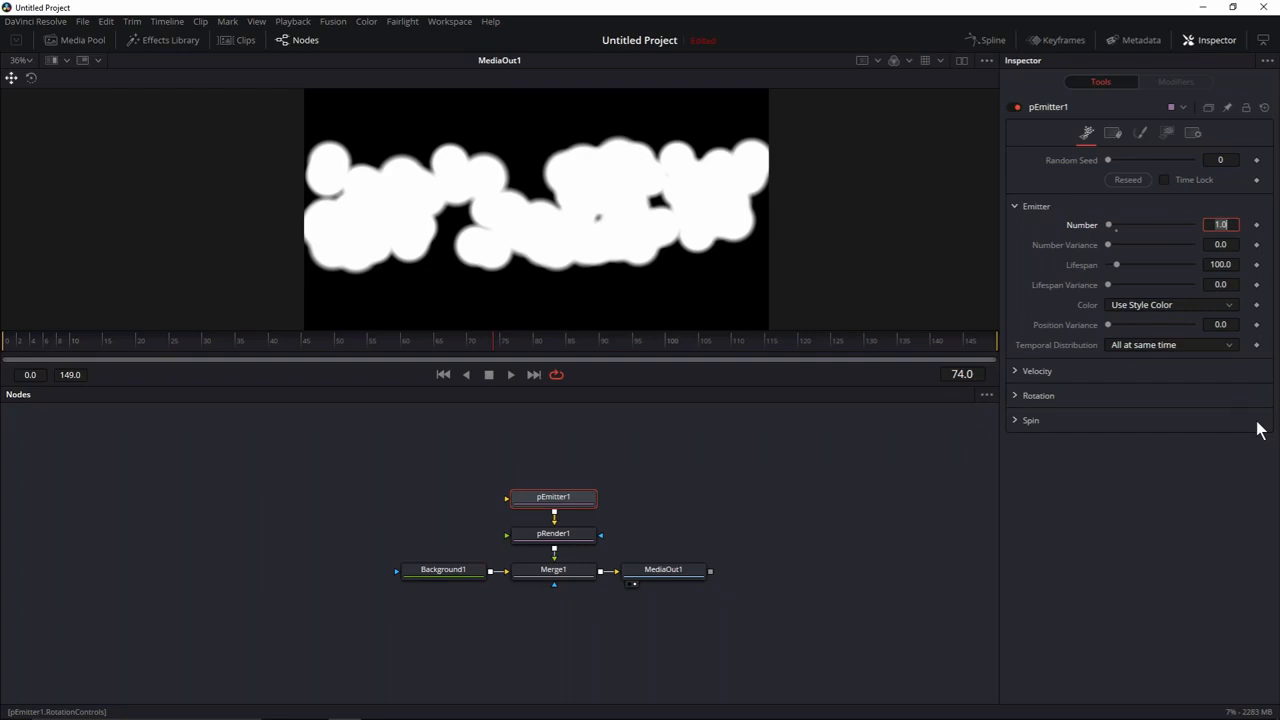
{"action": "type", "text": "0.1"}
{"action": "key", "text": "Tab"}
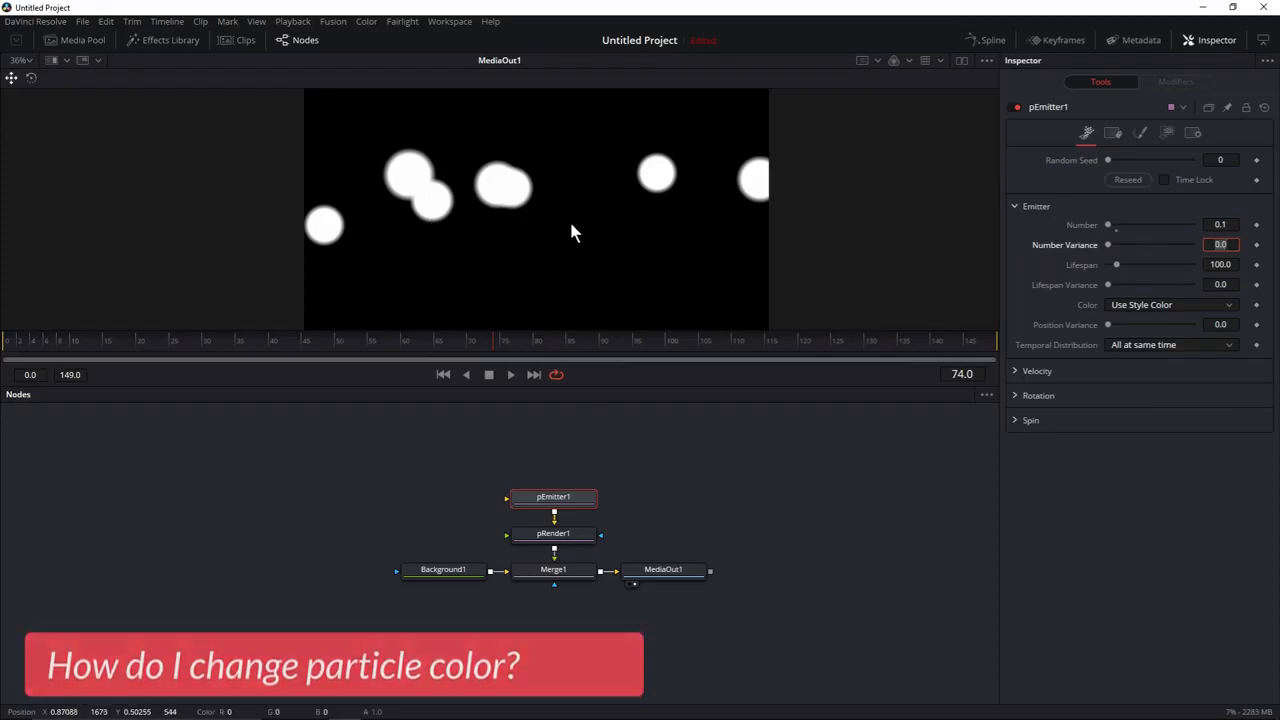
Color pEmitter1's particles a semi-transparent blue with hue 0.568, saturation 0.801, value 0.638 and alpha 0.376.
{"action": "left_click", "coordinate": [1141, 134]}
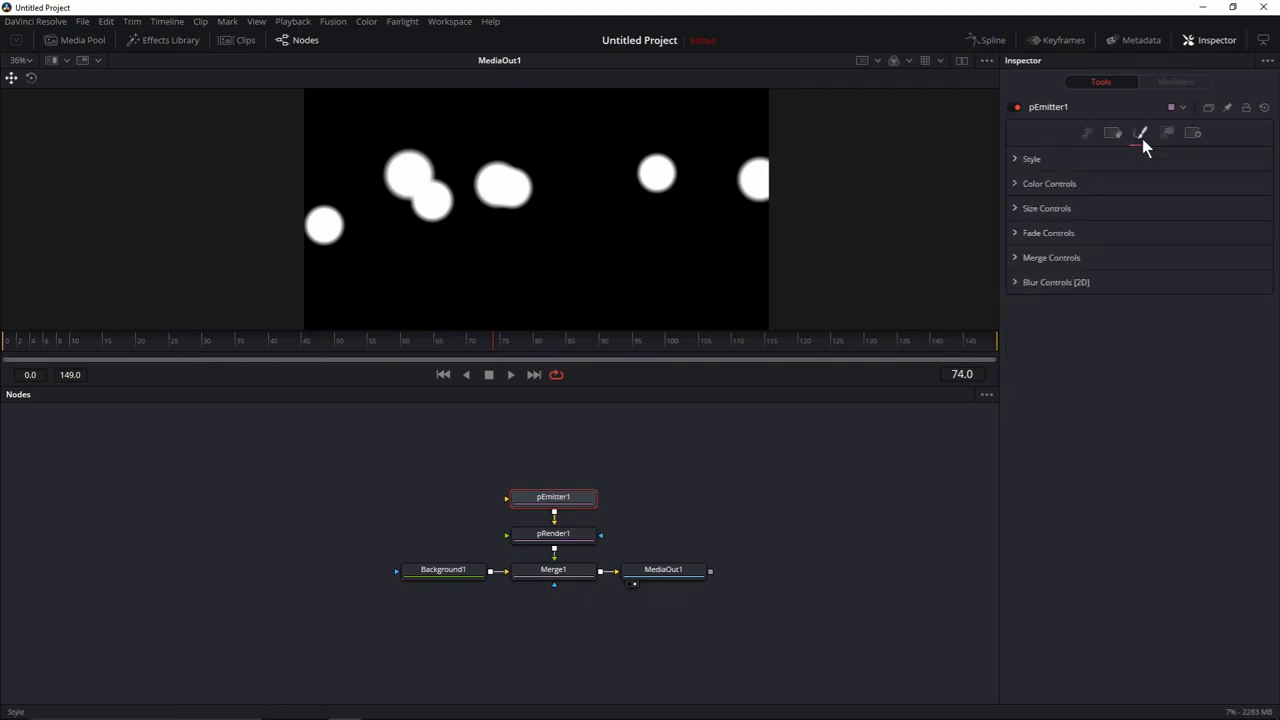
{"action": "left_click", "coordinate": [1016, 186]}
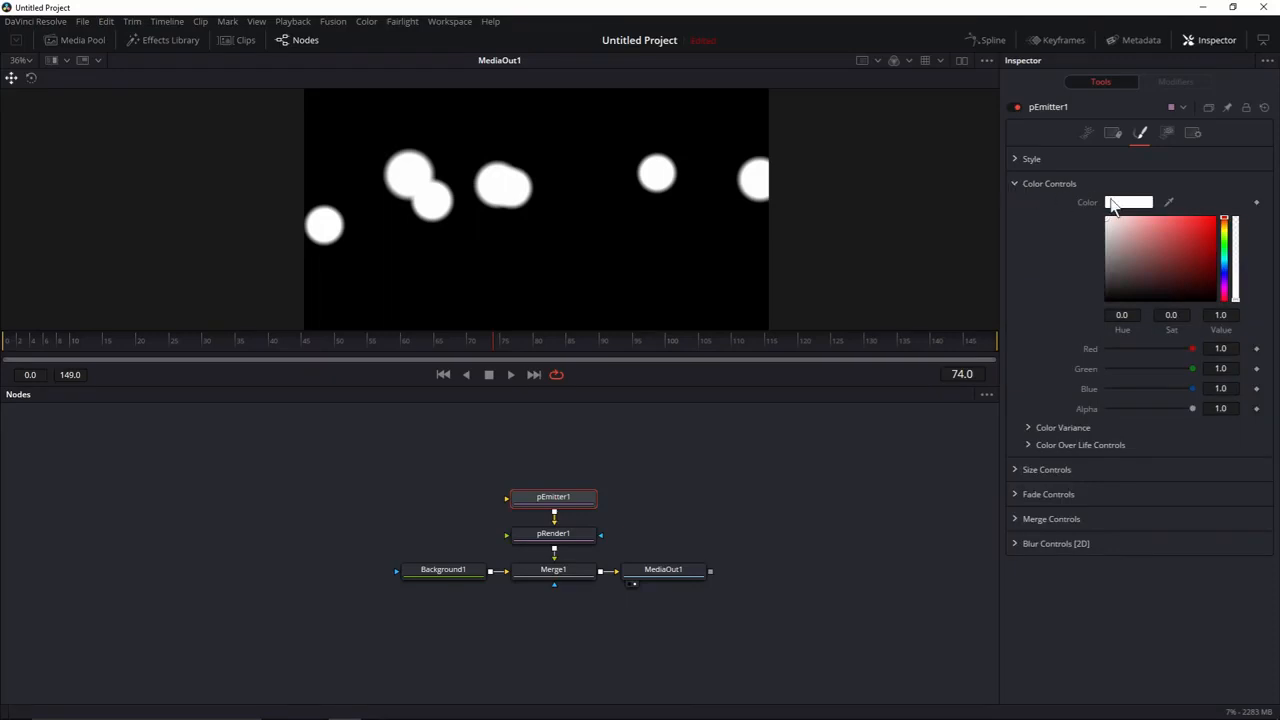
{"action": "left_click", "coordinate": [1224, 265]}
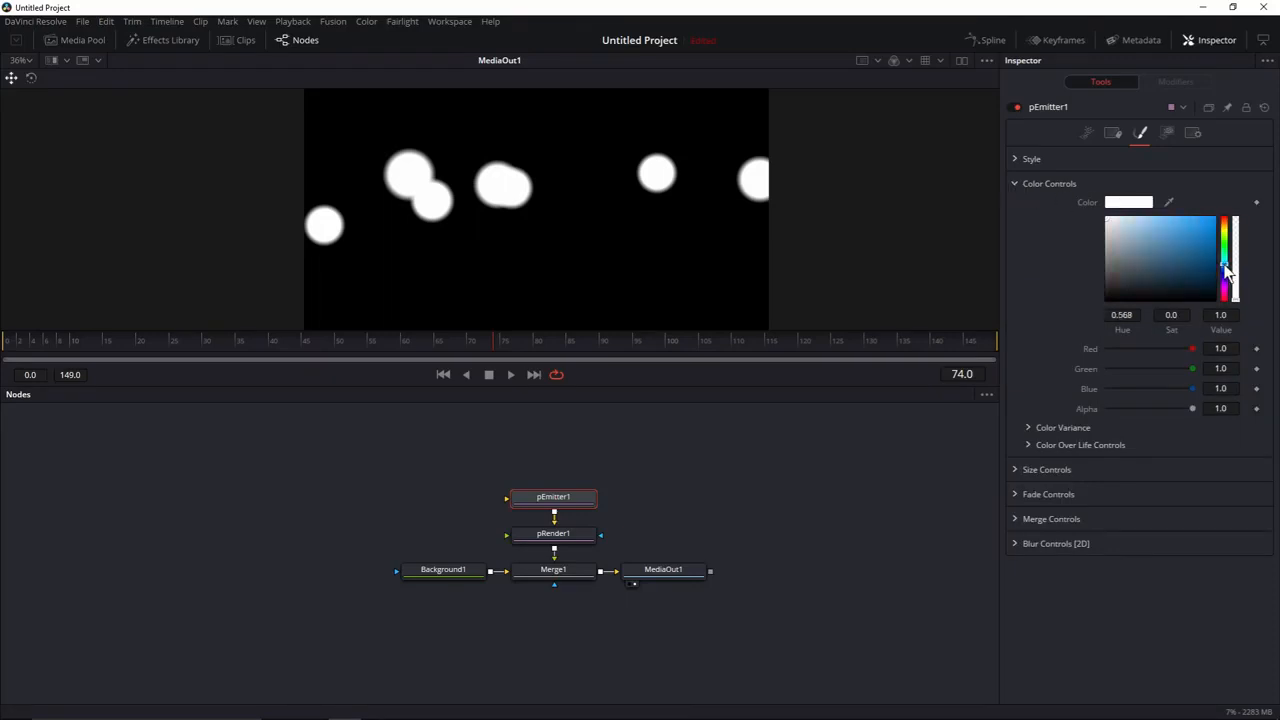
{"action": "left_click", "coordinate": [1194, 256]}
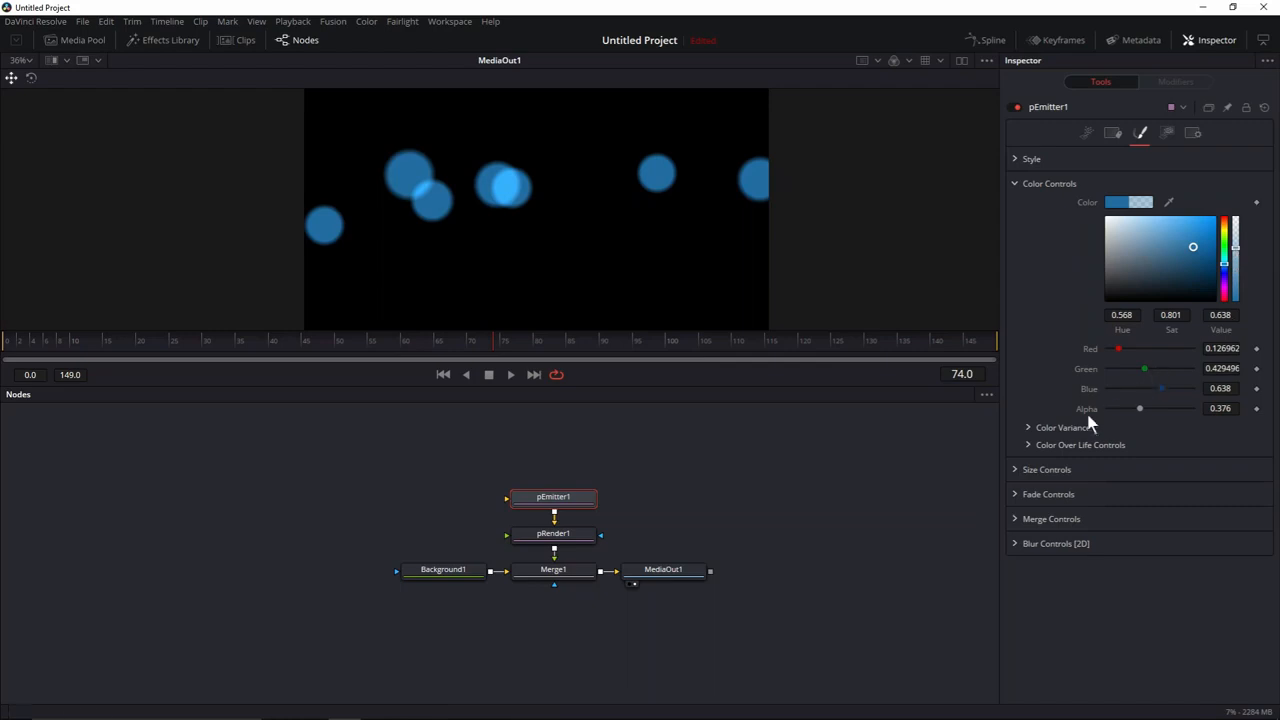
Add color variance to pEmitter1's particles, with red from -0.162 to 0.125 and green from -0.175 to 0.225.
{"action": "left_click", "coordinate": [1030, 427]}
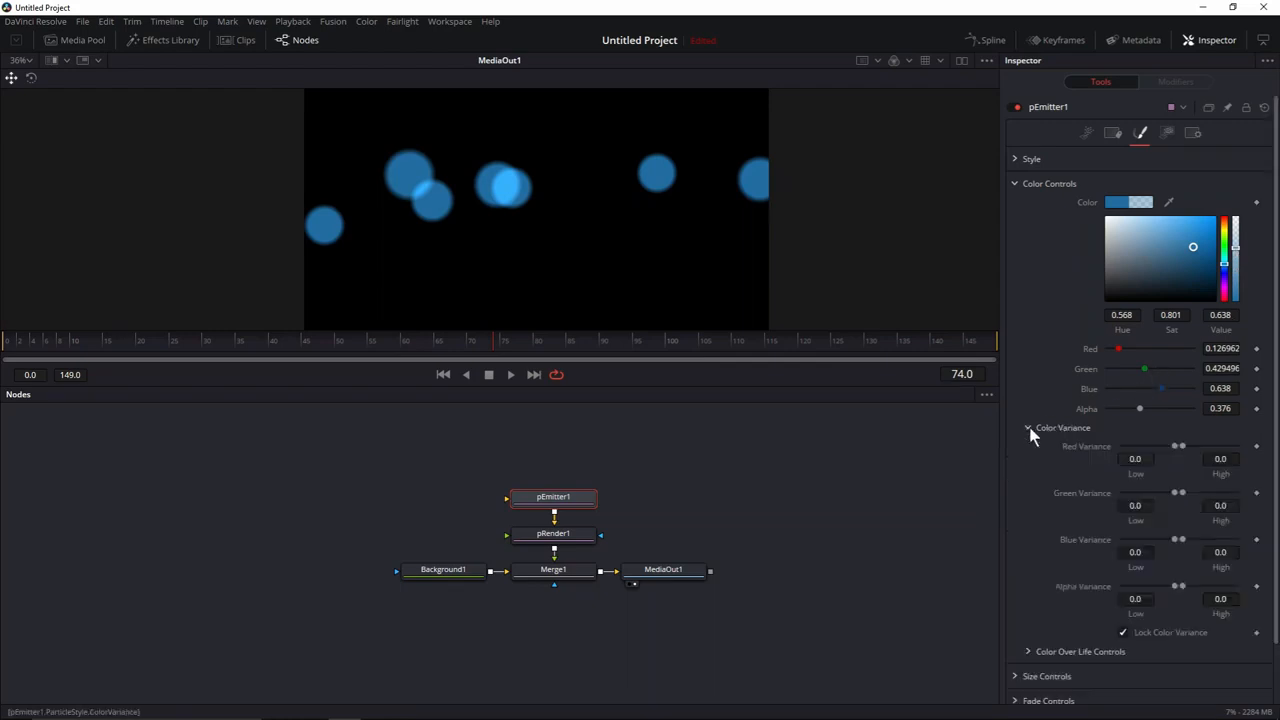
{"action": "scroll", "coordinate": [1060, 478], "scroll_direction": "down", "scroll_amount": 1}
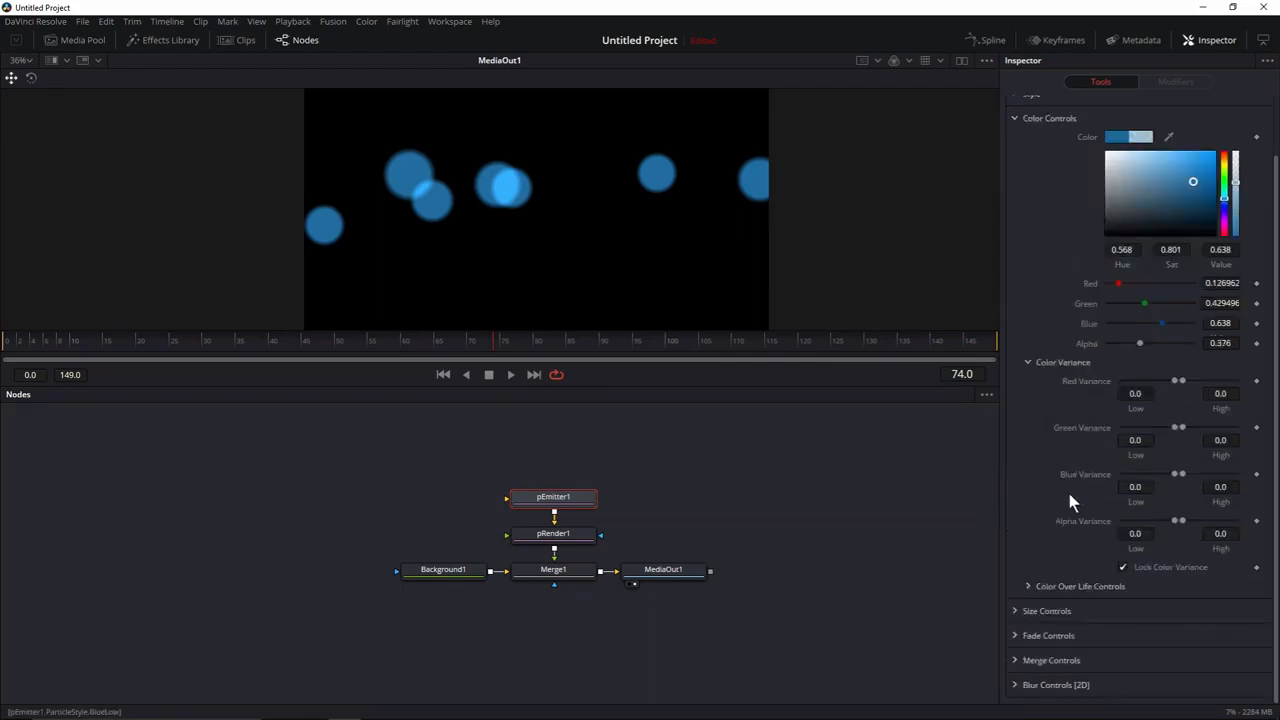
{"action": "left_click", "coordinate": [1027, 587]}
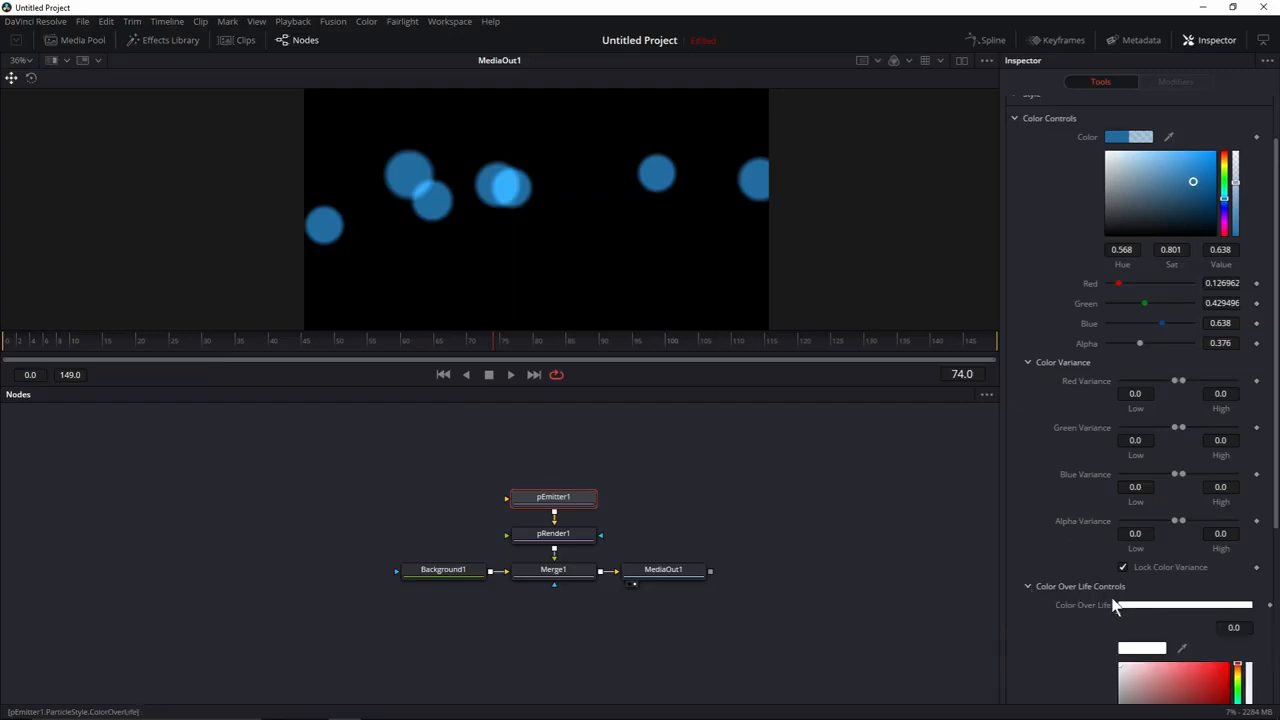
{"action": "scroll", "coordinate": [1128, 558], "scroll_direction": "down", "scroll_amount": 1}
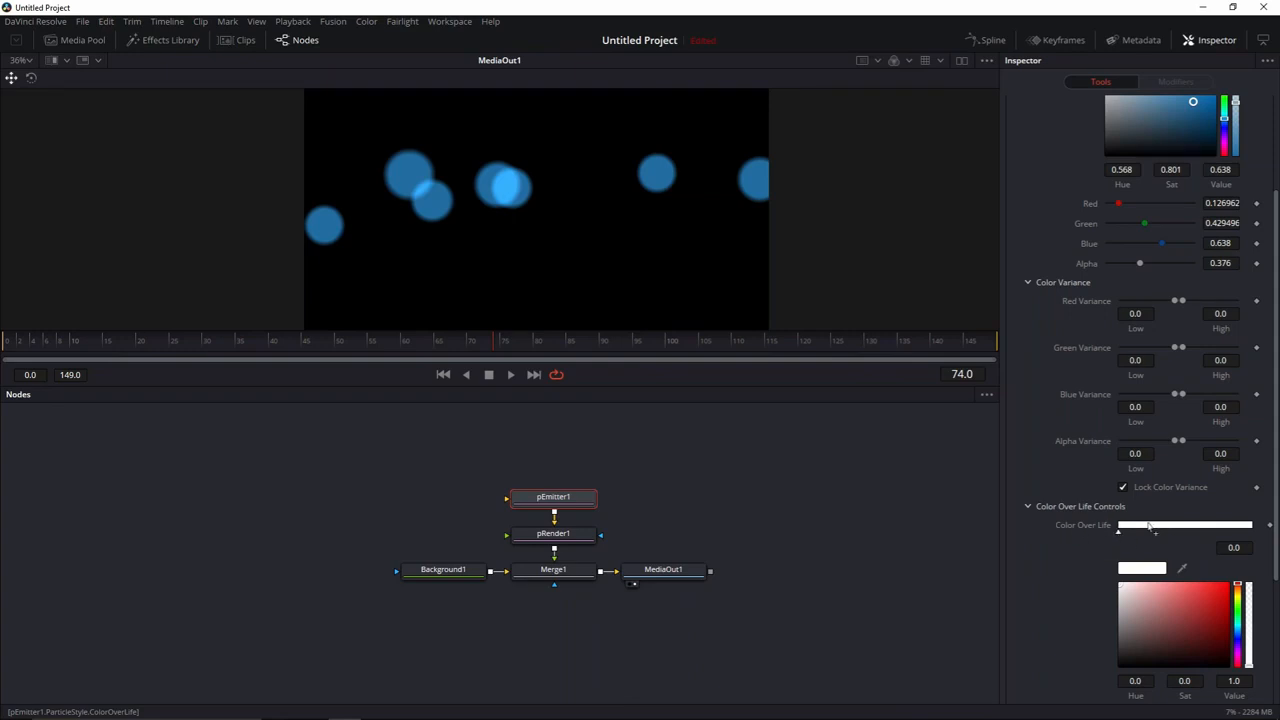
{"action": "left_click", "coordinate": [1029, 507]}
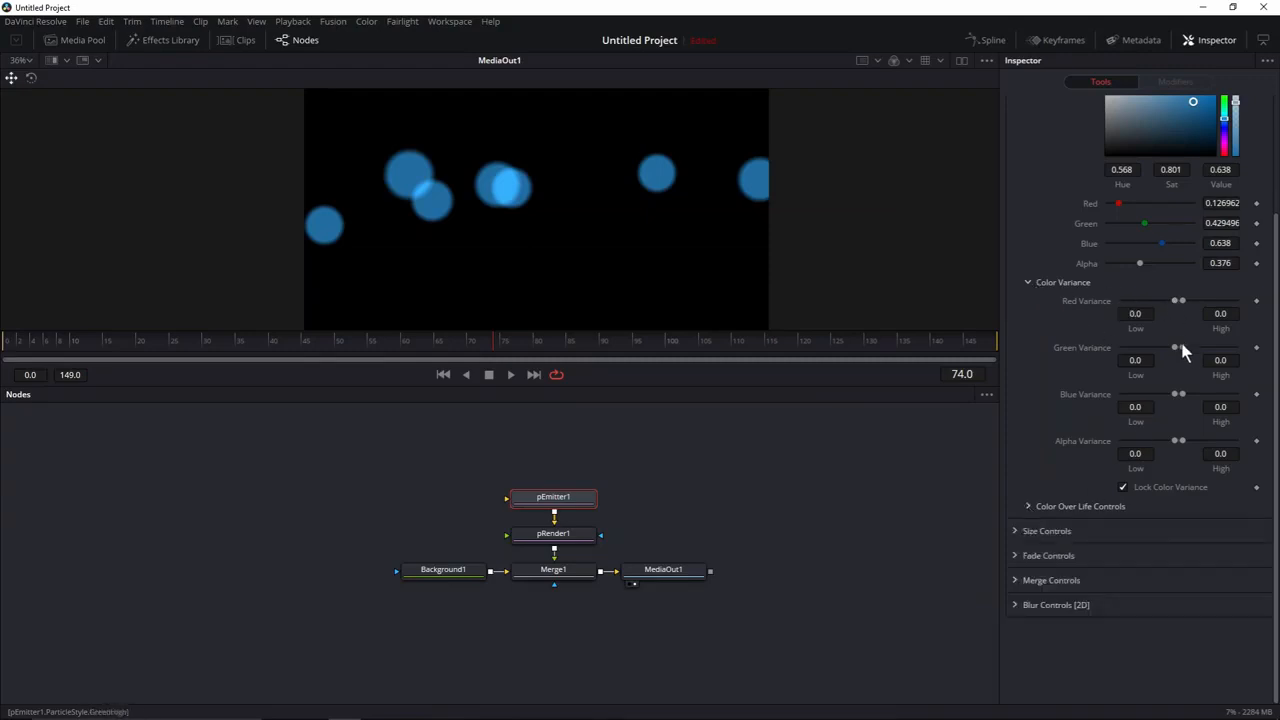
{"action": "left_click_drag", "start_coordinate": [1176, 300], "coordinate": [1188, 303]}
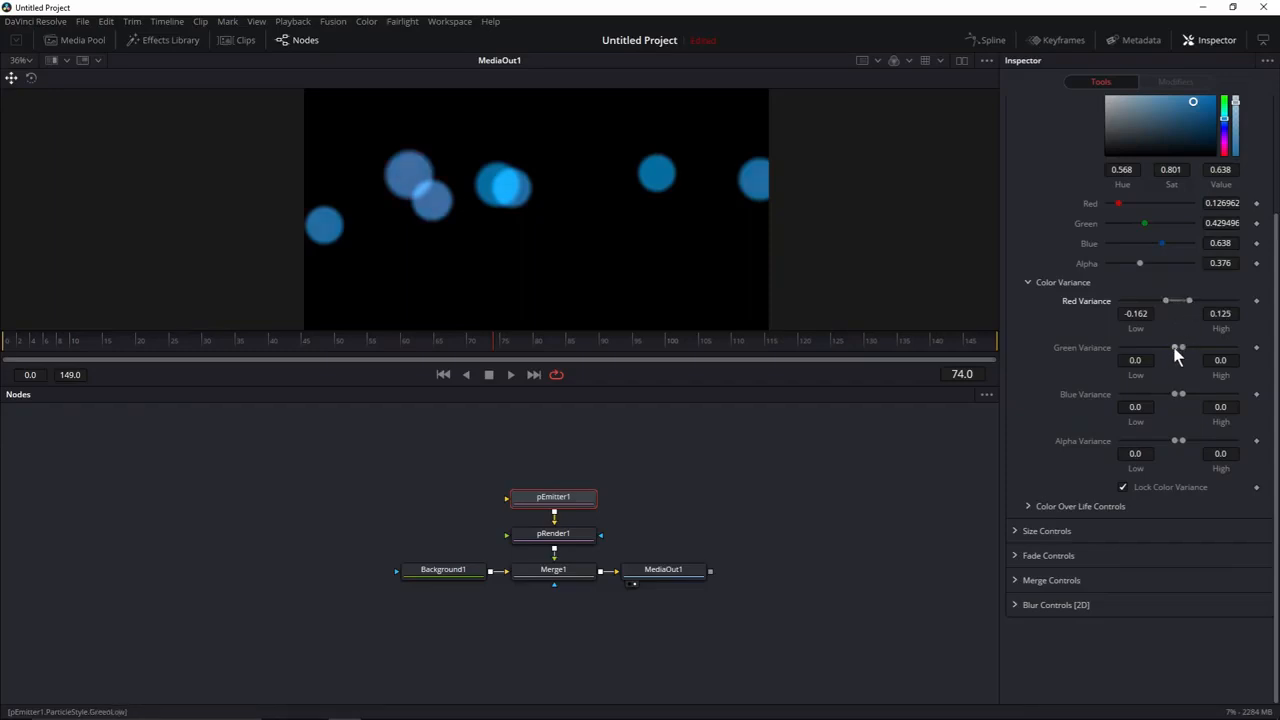
{"action": "mouse_move", "coordinate": [1176, 348]}
{"action": "left_mouse_down"}
{"action": "mouse_move", "coordinate": [1164, 347]}
{"action": "mouse_move", "coordinate": [1195, 348]}
{"action": "left_mouse_up"}
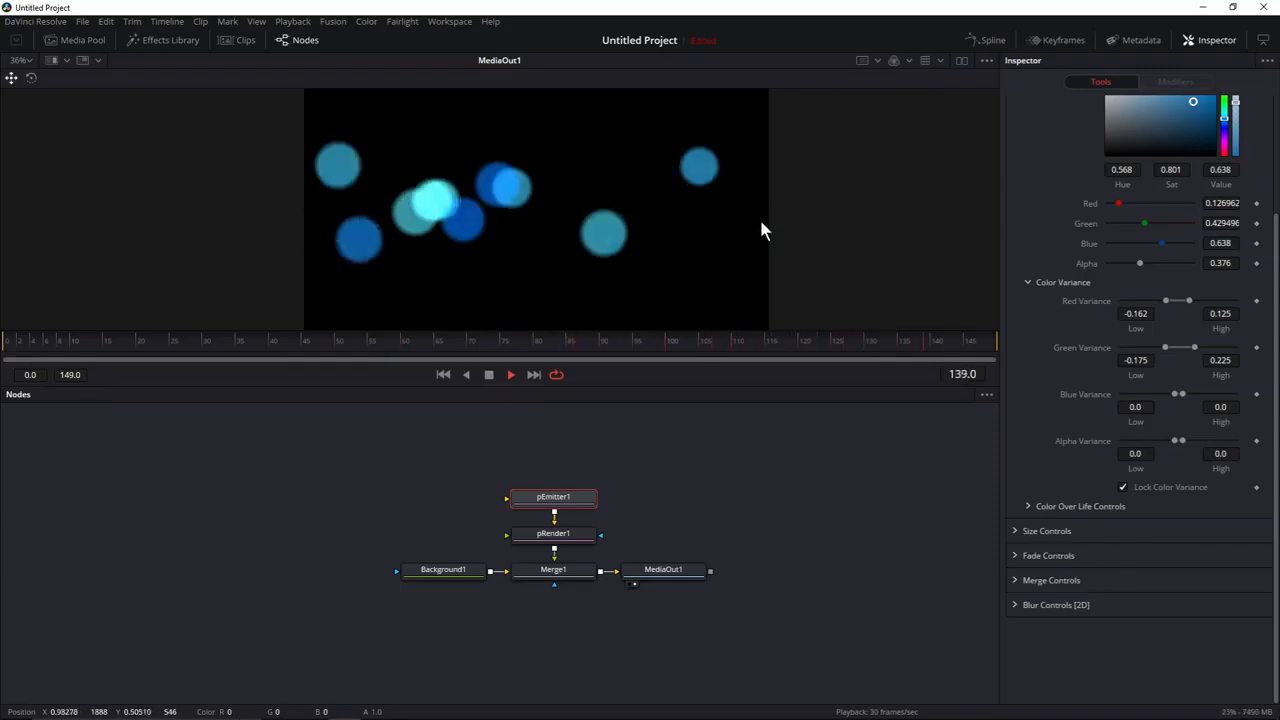
Set pEmitter1's particle velocity to 0.01 and its velocity variance to 0.01.
{"action": "scroll", "coordinate": [720, 516], "scroll_direction": "up", "scroll_amount": 3}
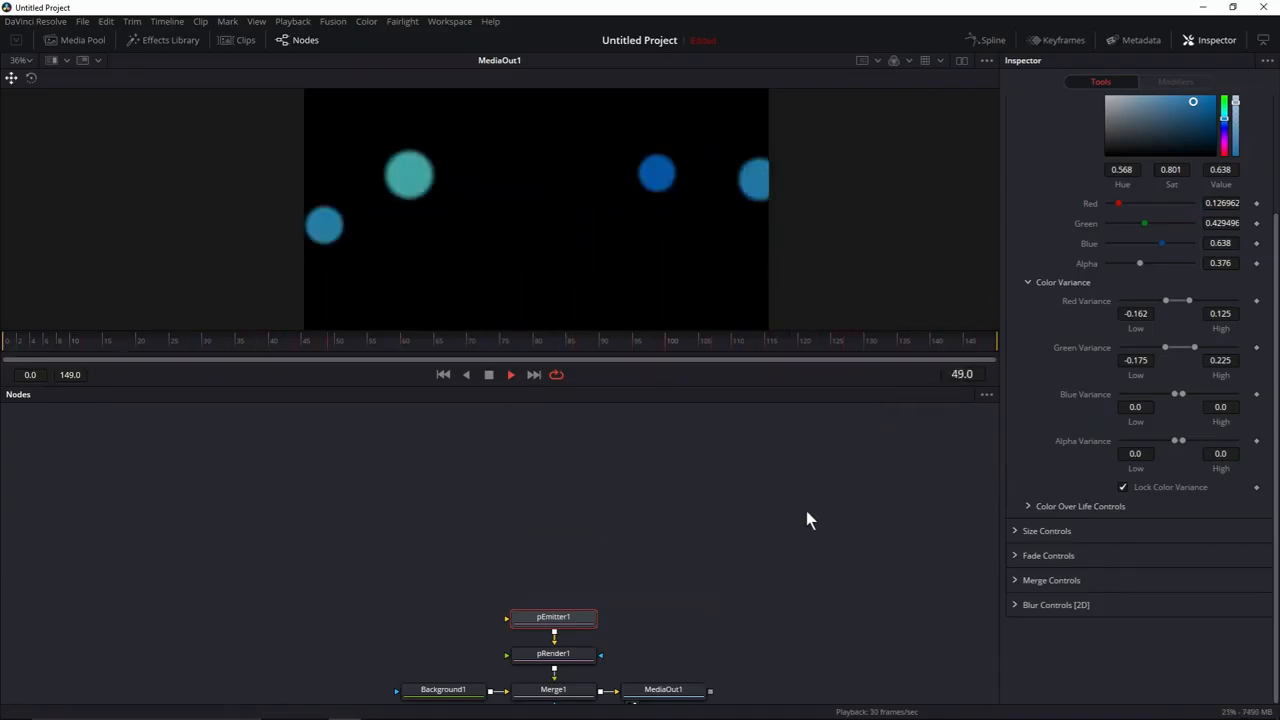
{"action": "scroll", "coordinate": [786, 515], "scroll_direction": "down", "scroll_amount": 3}
{"action": "scroll", "coordinate": [1174, 450], "scroll_direction": "up", "scroll_amount": 3}
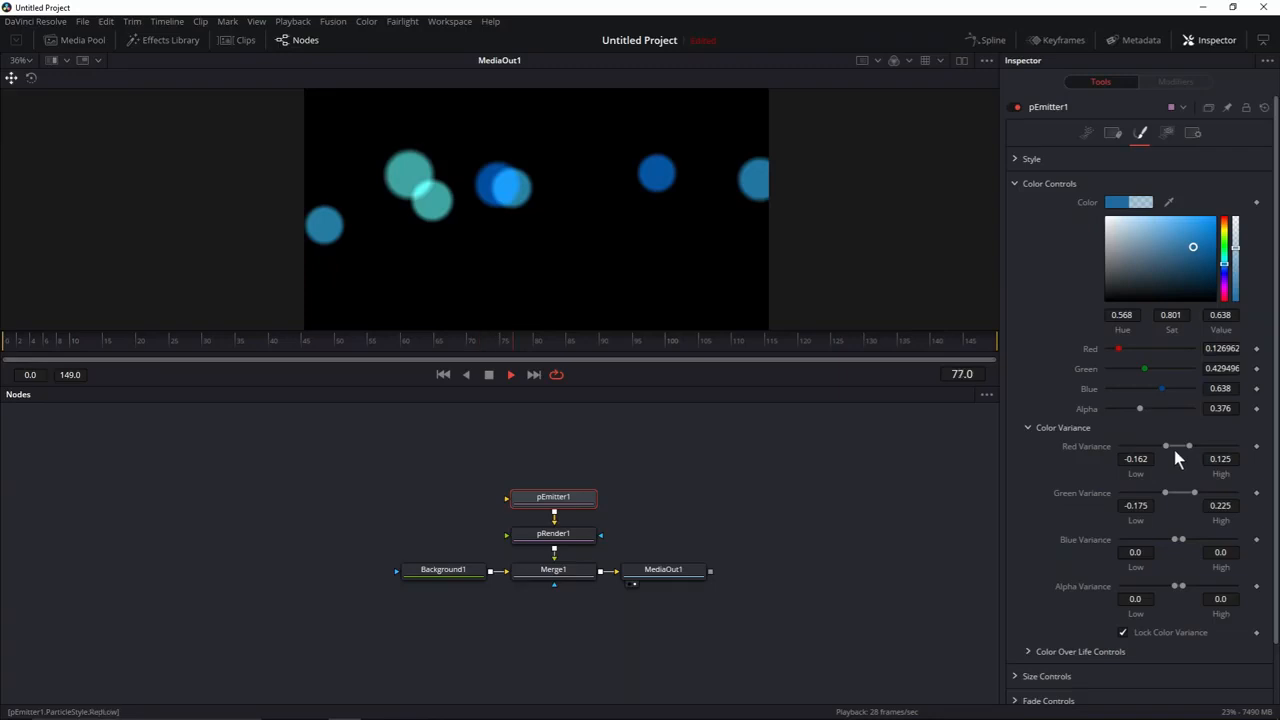
{"action": "left_click", "coordinate": [1086, 134]}
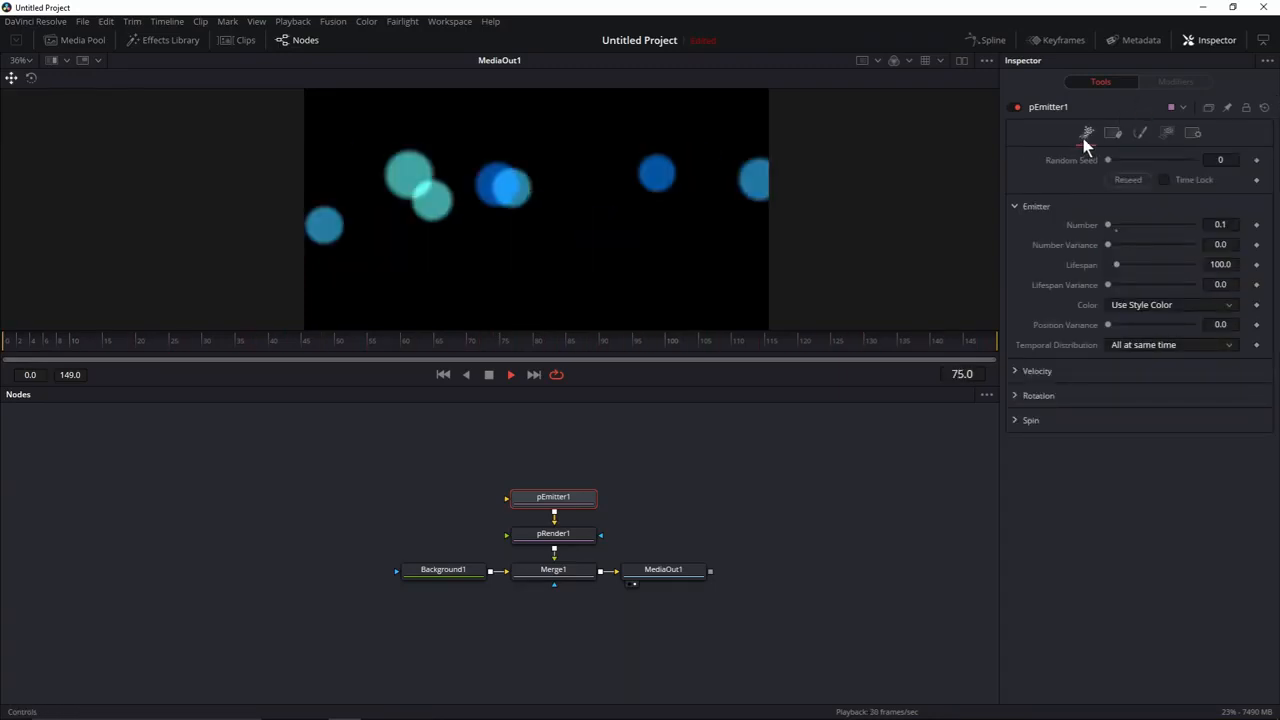
{"action": "left_click", "coordinate": [1015, 206]}
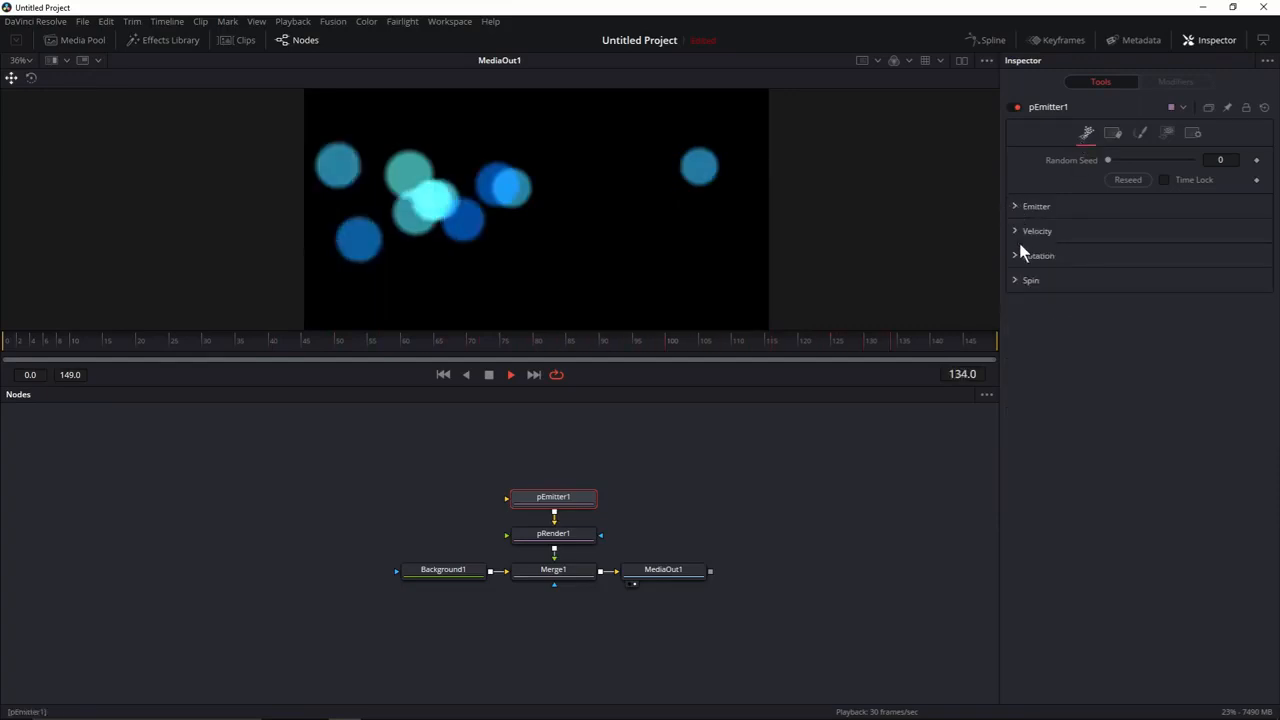
{"action": "left_click", "coordinate": [1015, 231]}
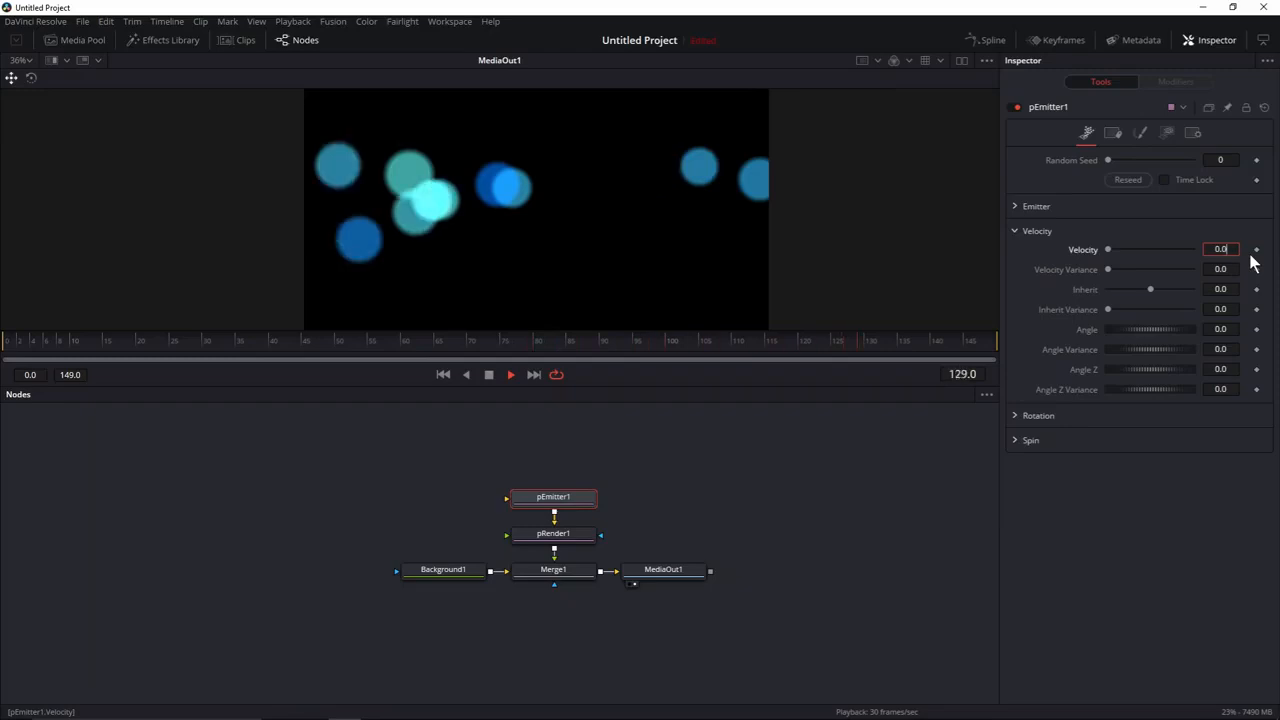
{"action": "type", "text": "1"}
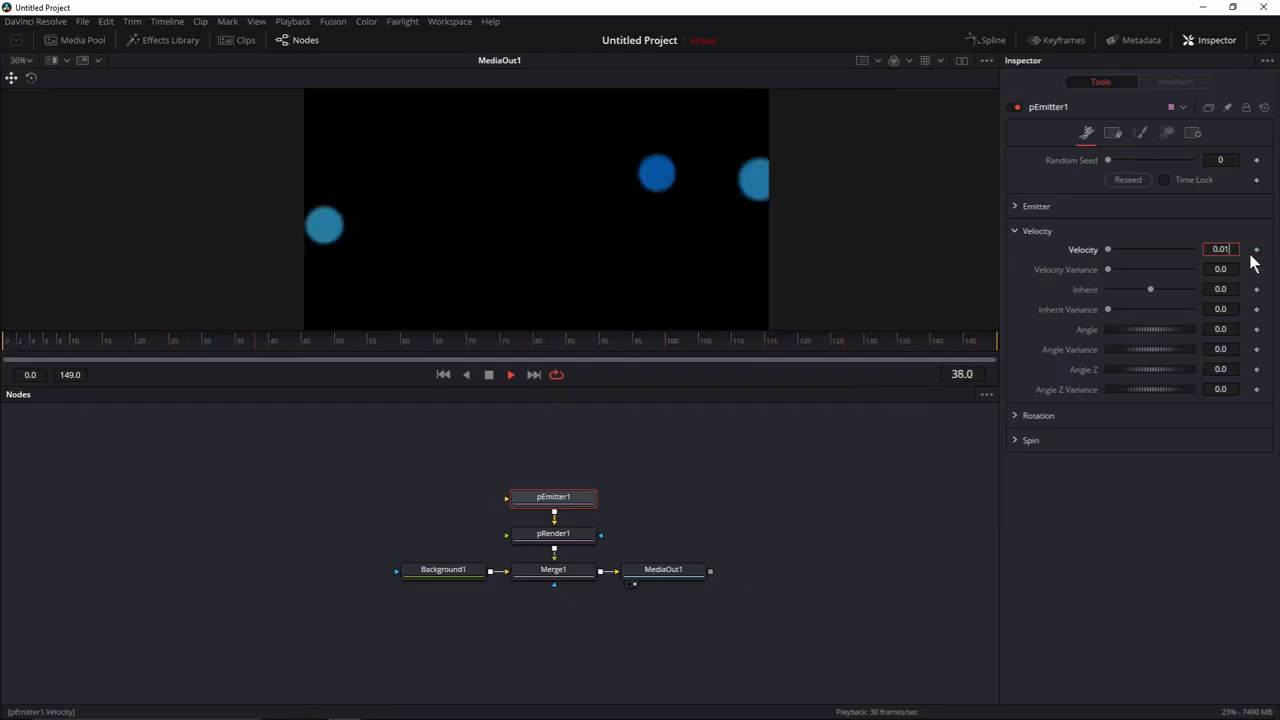
{"action": "key", "text": "Tab"}
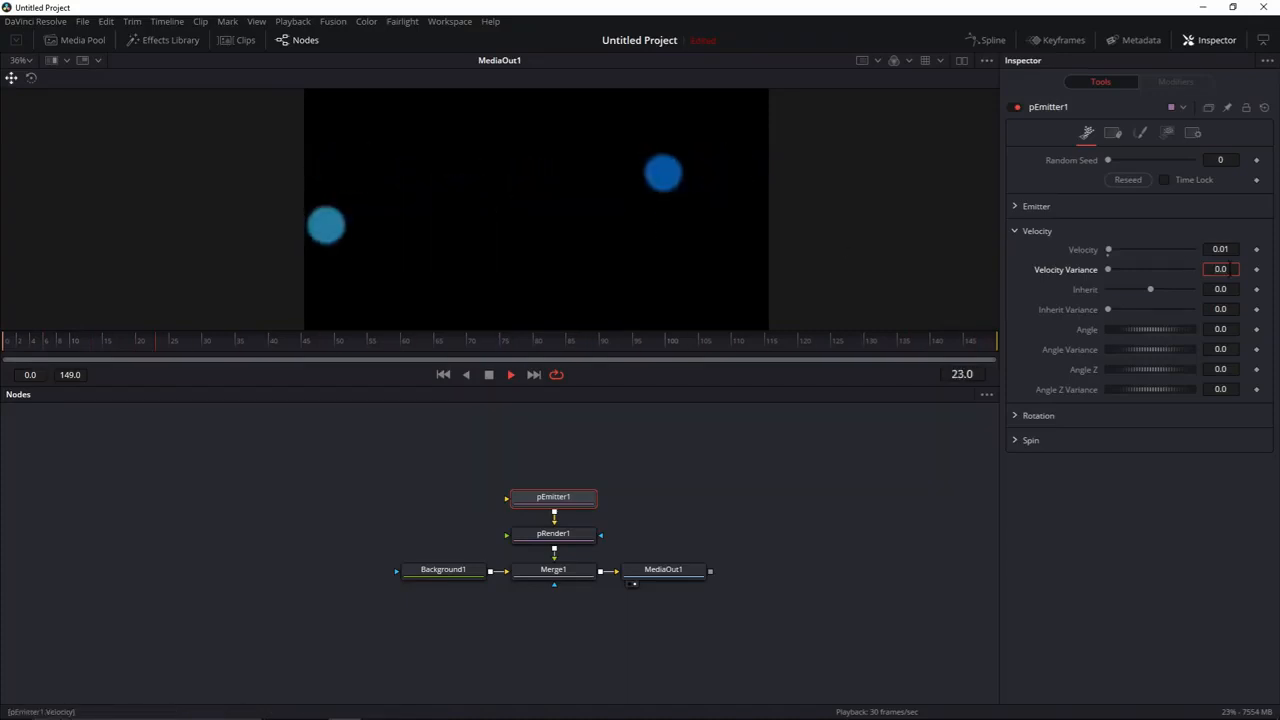
{"action": "type", "text": "1"}
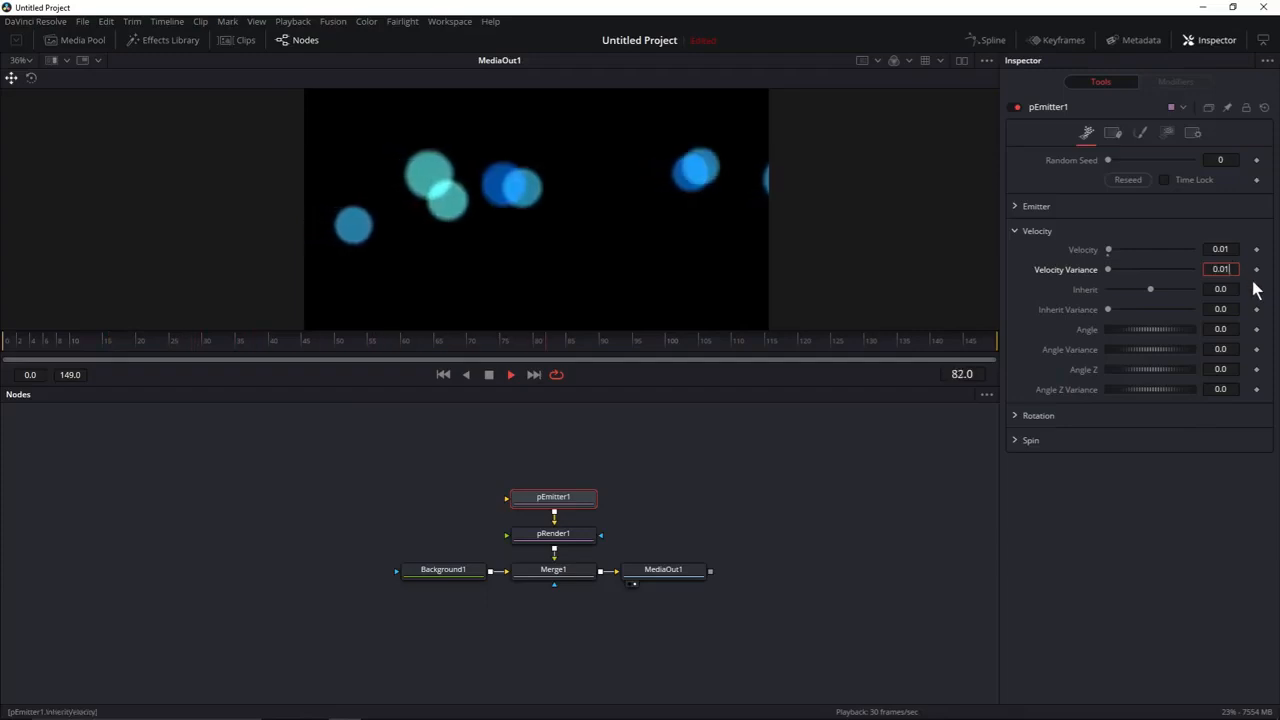
{"action": "key", "text": "Tab"}
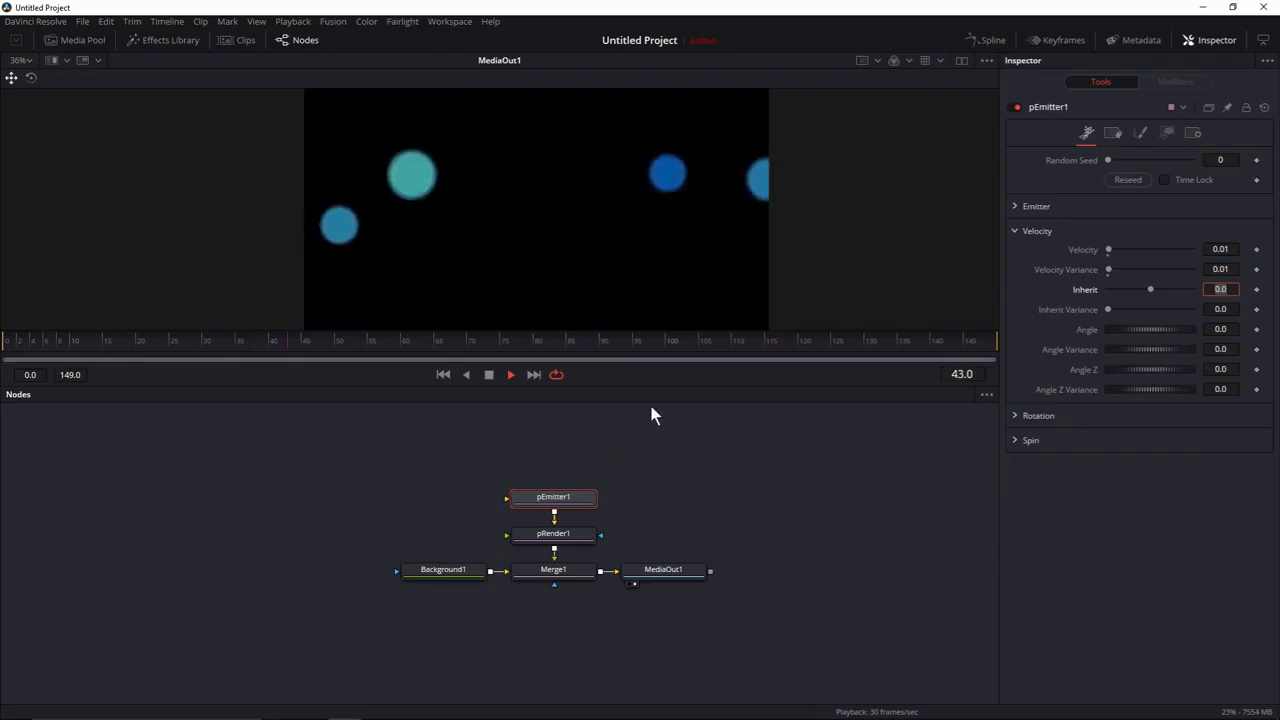
{"action": "left_click", "coordinate": [1016, 231]}
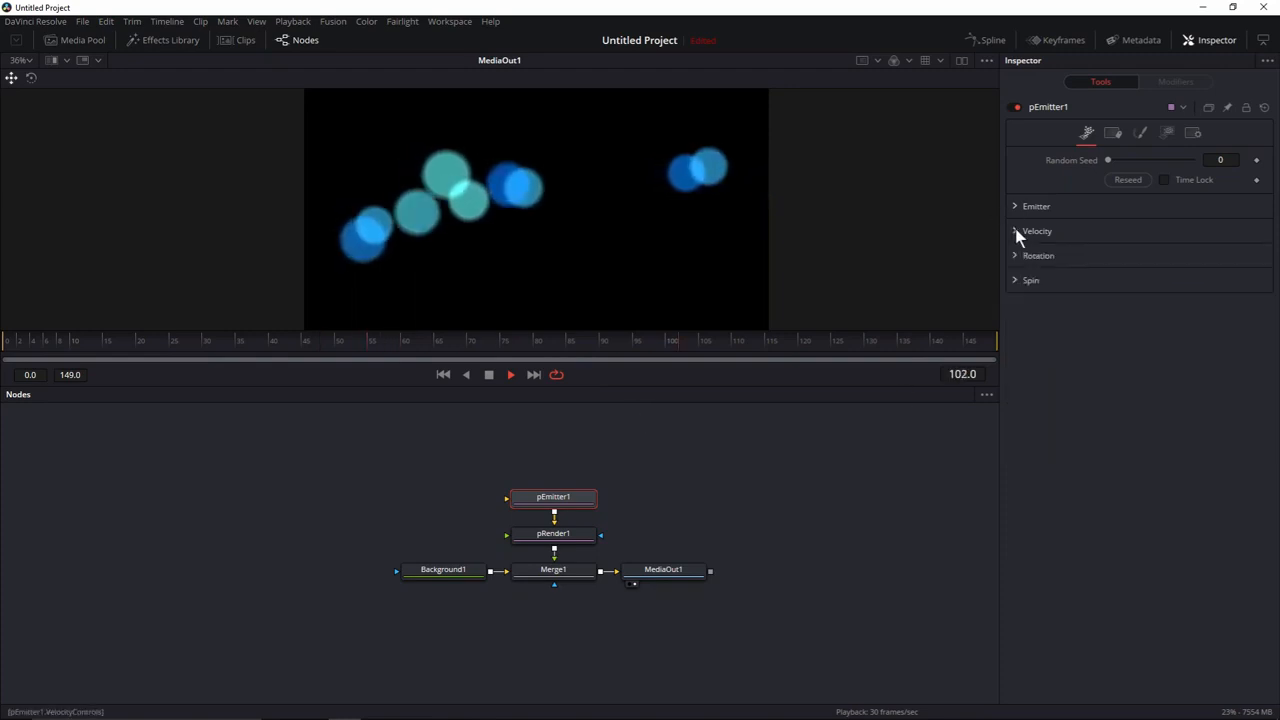
Make pEmitter1's particles fade in and out, with Fade In at 0.256 and Fade Out at 0.711.
{"action": "left_click", "coordinate": [1141, 133]}
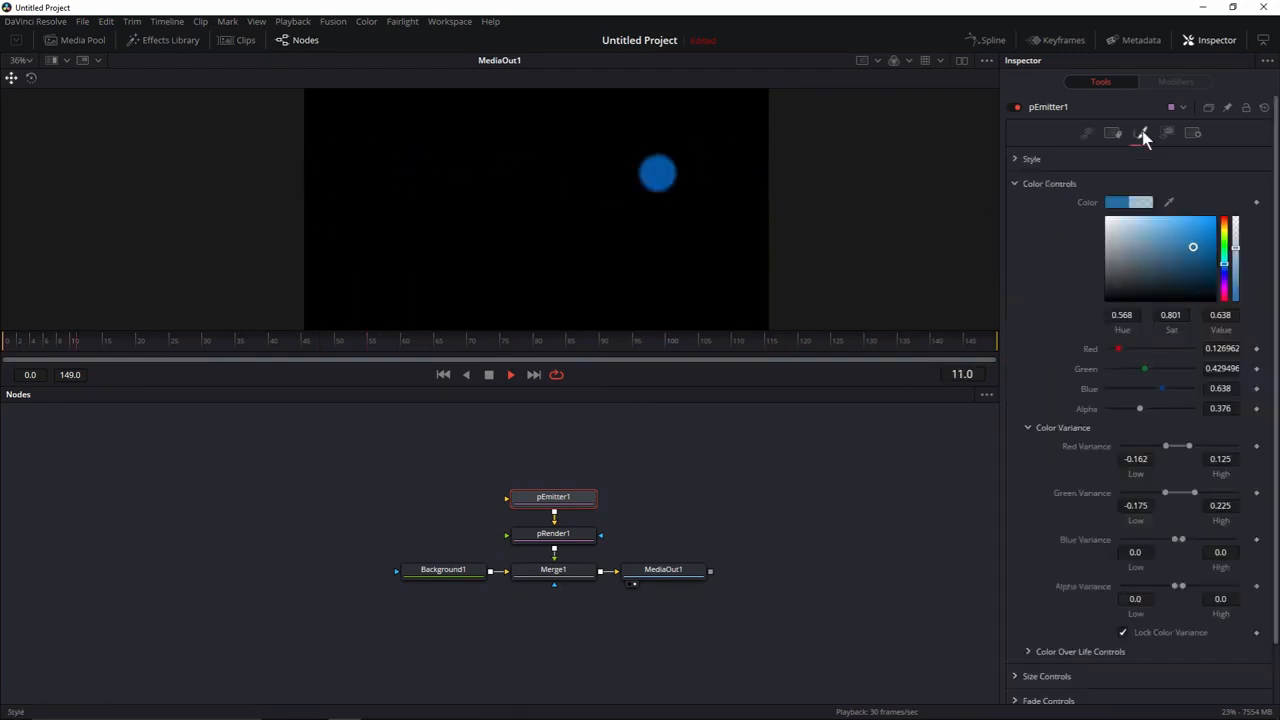
{"action": "left_click", "coordinate": [1013, 184]}
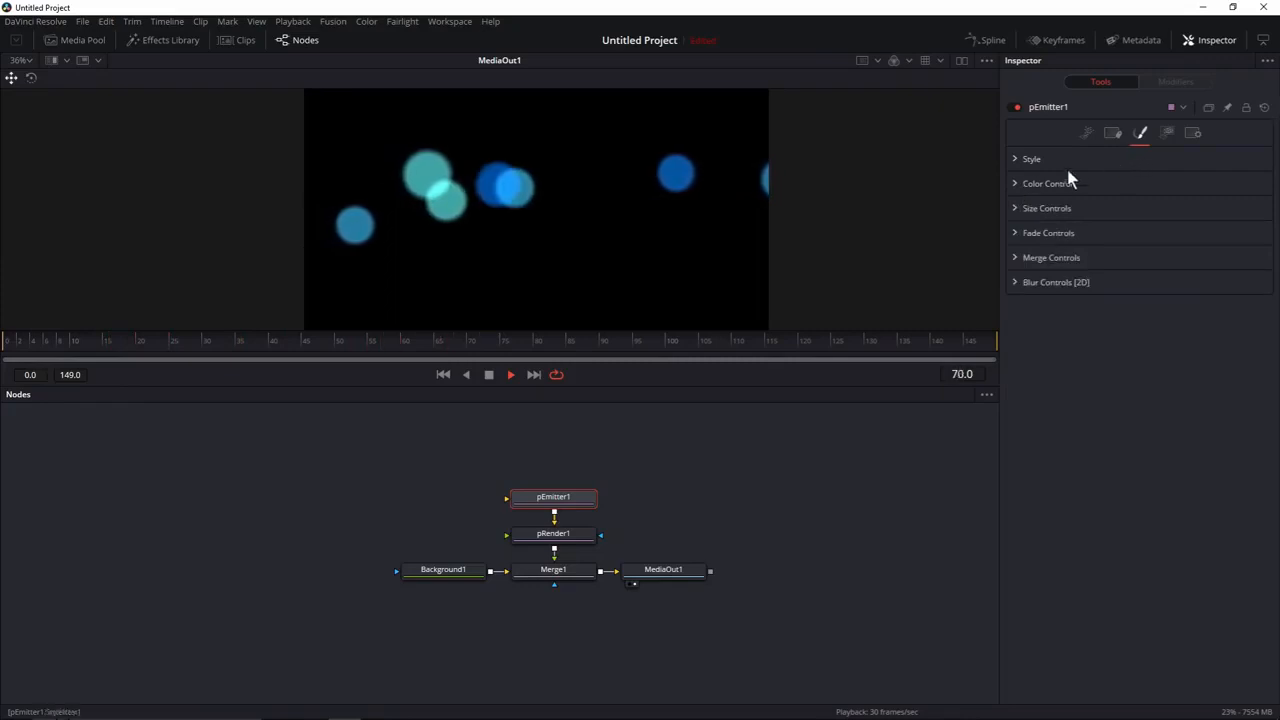
{"action": "left_click", "coordinate": [1014, 234]}
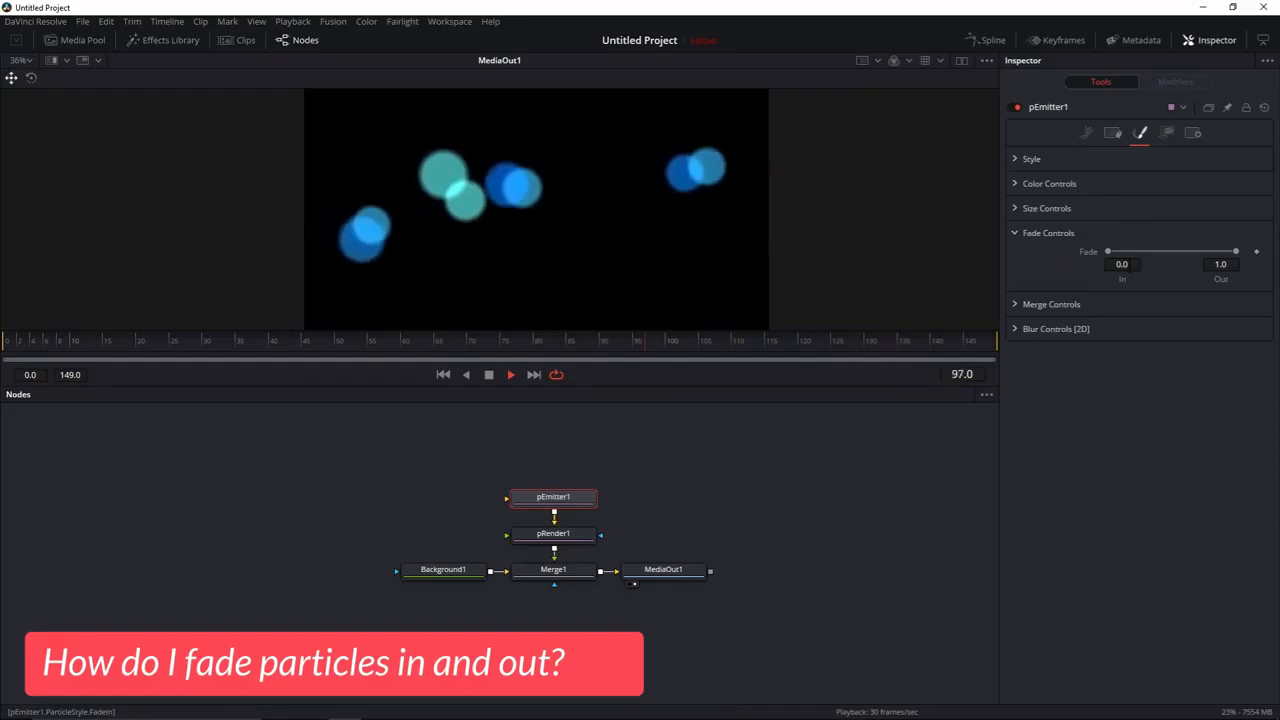
{"action": "left_click_drag", "start_coordinate": [1108, 252], "coordinate": [1139, 252]}
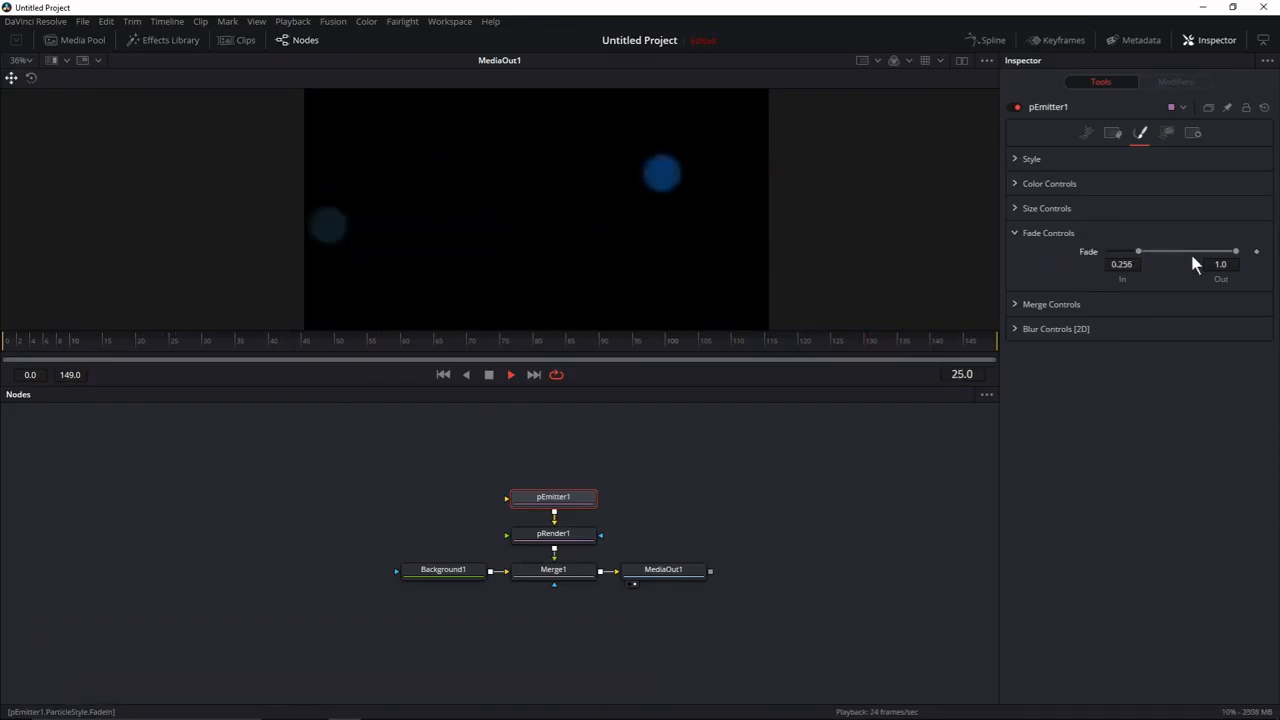
{"action": "left_click_drag", "start_coordinate": [1220, 255], "coordinate": [1199, 253]}
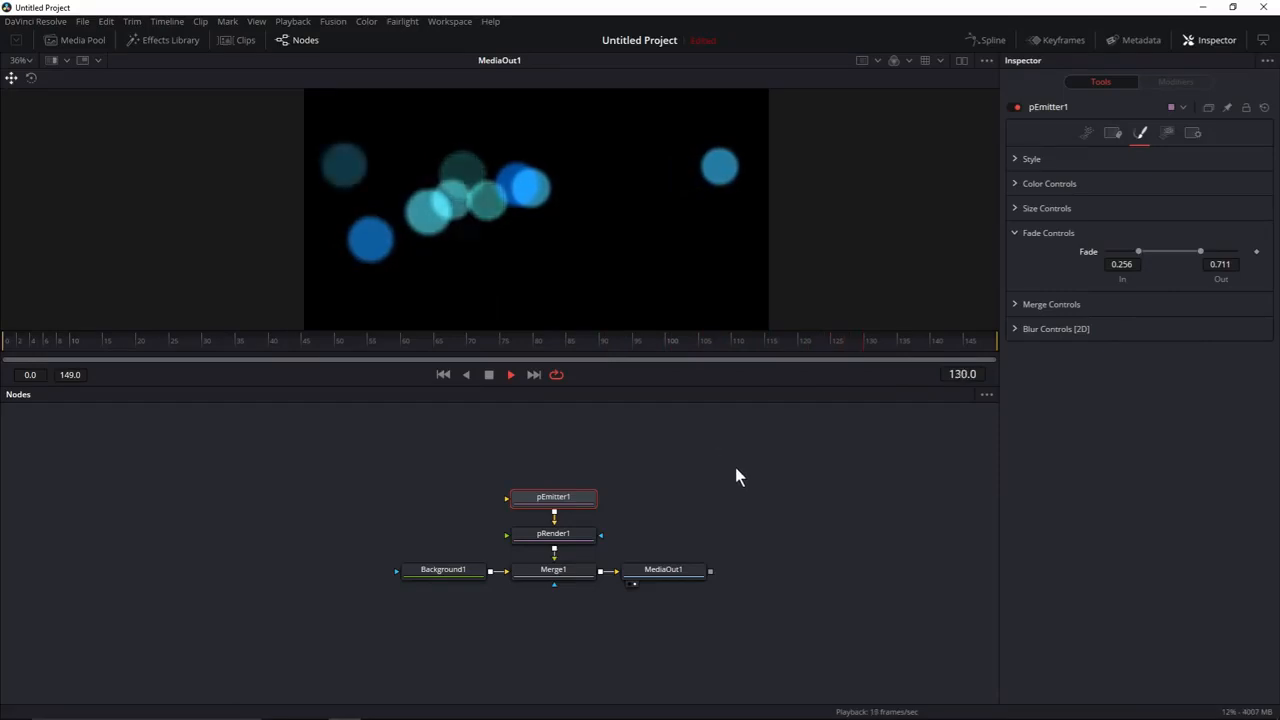
Enlarge the viewer area above a more compact node graph and fit the image to the viewer.
{"action": "scroll", "coordinate": [707, 493], "scroll_direction": "down", "scroll_amount": 2, "text": "ctrl"}
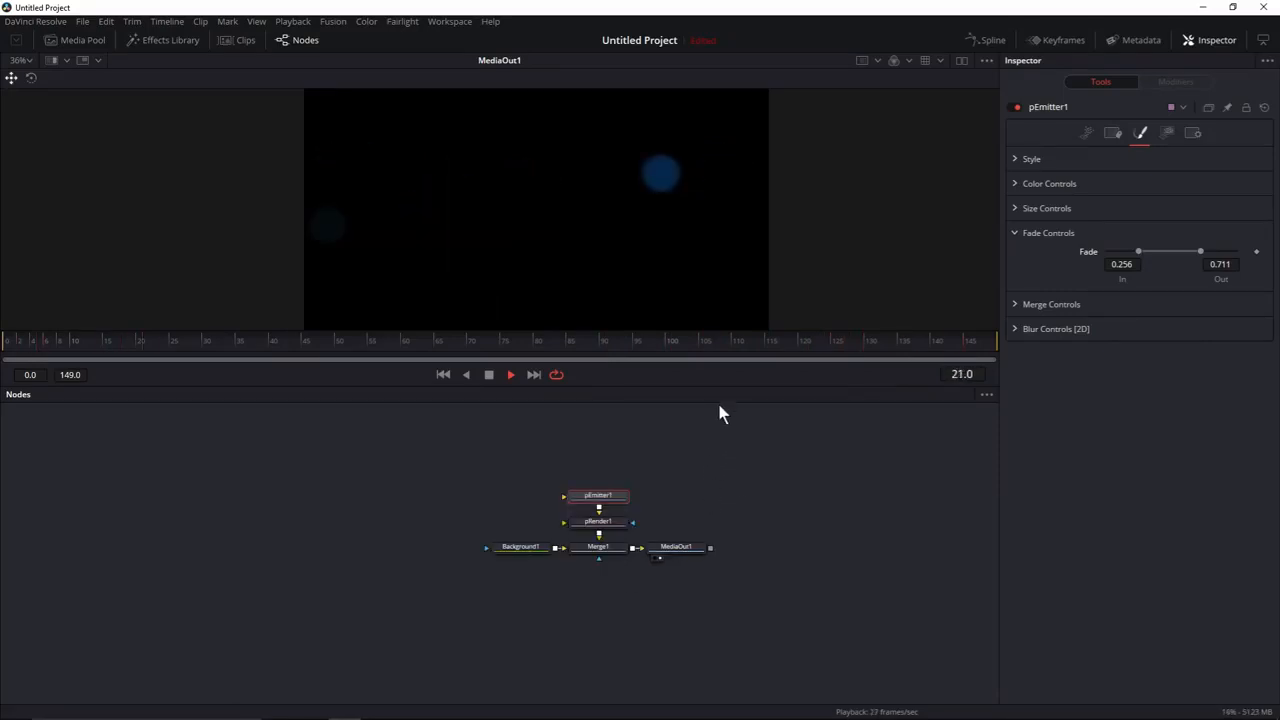
{"action": "left_click_drag", "start_coordinate": [723, 386], "coordinate": [716, 511]}
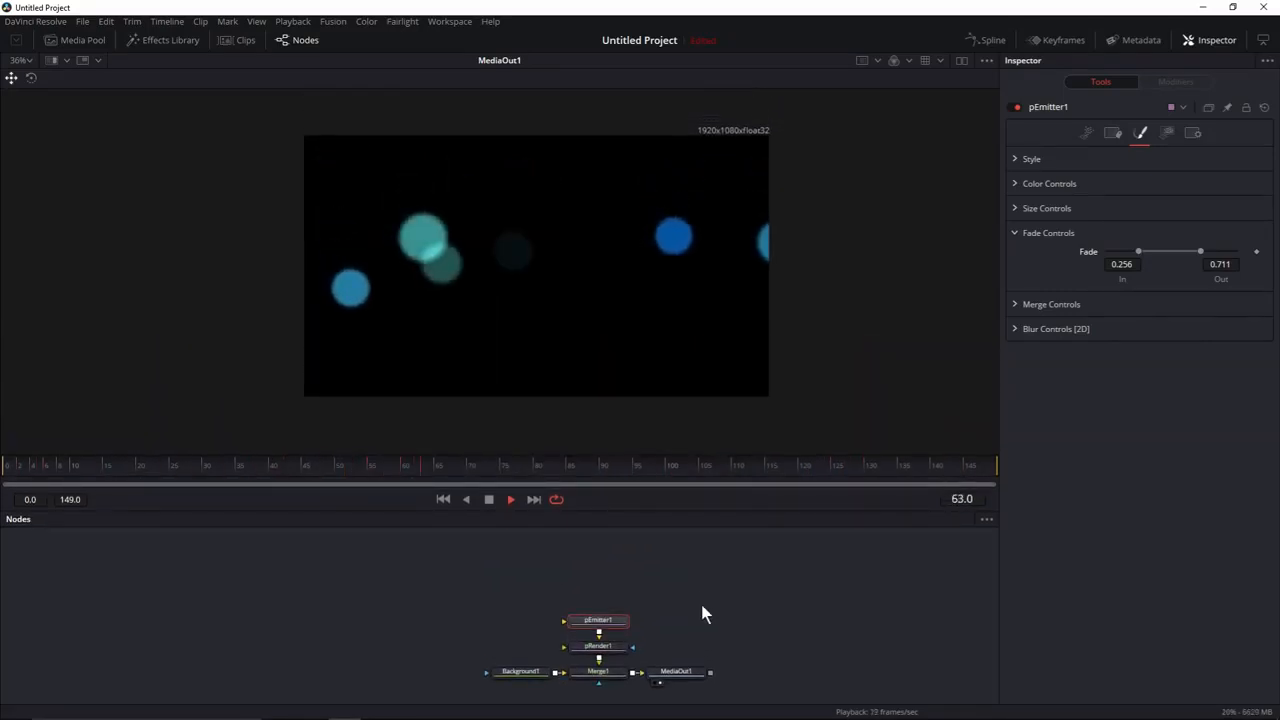
{"action": "left_click_drag", "start_coordinate": [693, 619], "coordinate": [613, 598]}
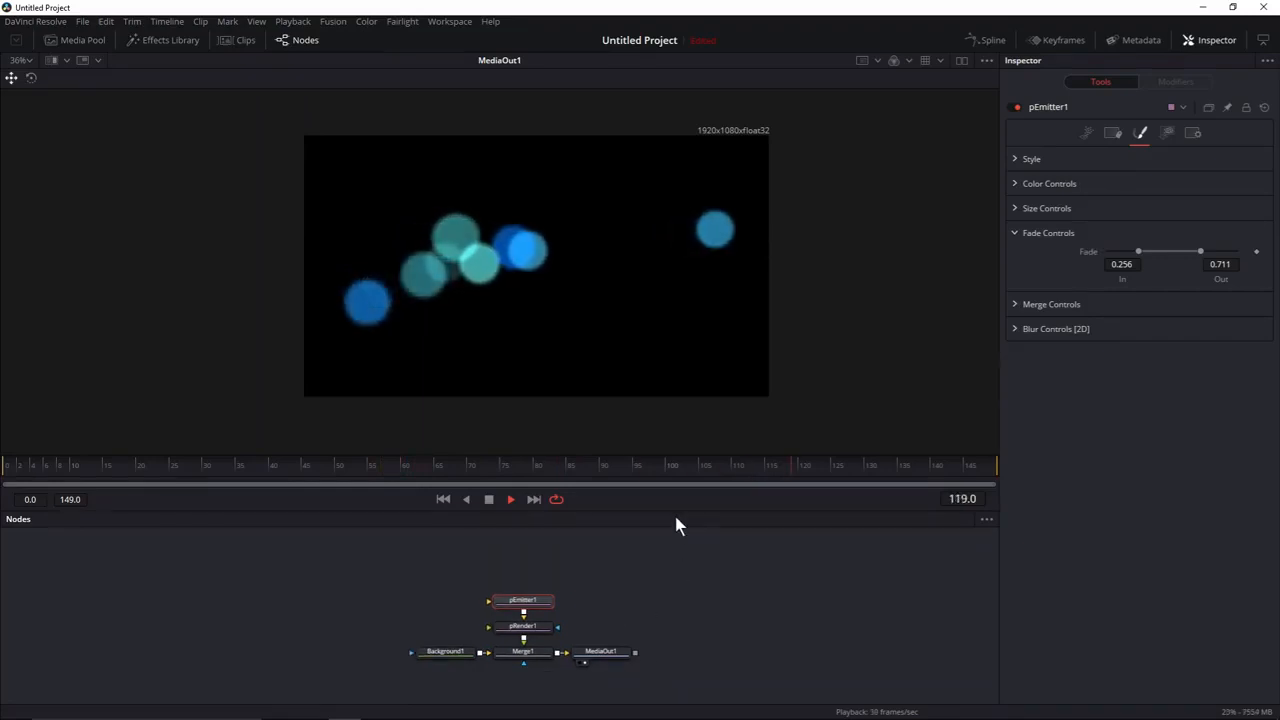
{"action": "left_click_drag", "start_coordinate": [680, 509], "coordinate": [681, 544]}
{"action": "left_click_drag", "start_coordinate": [694, 640], "coordinate": [695, 624]}
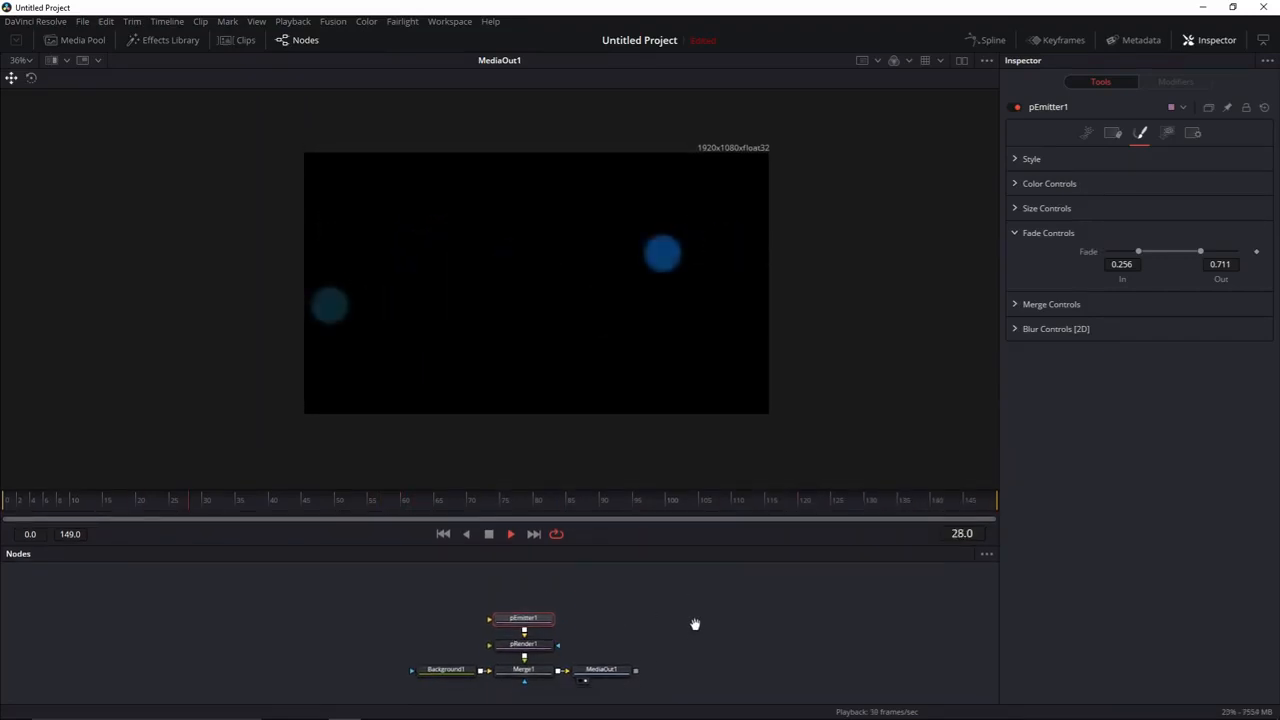
{"action": "left_click", "coordinate": [18, 60]}
{"action": "left_click", "coordinate": [24, 90]}
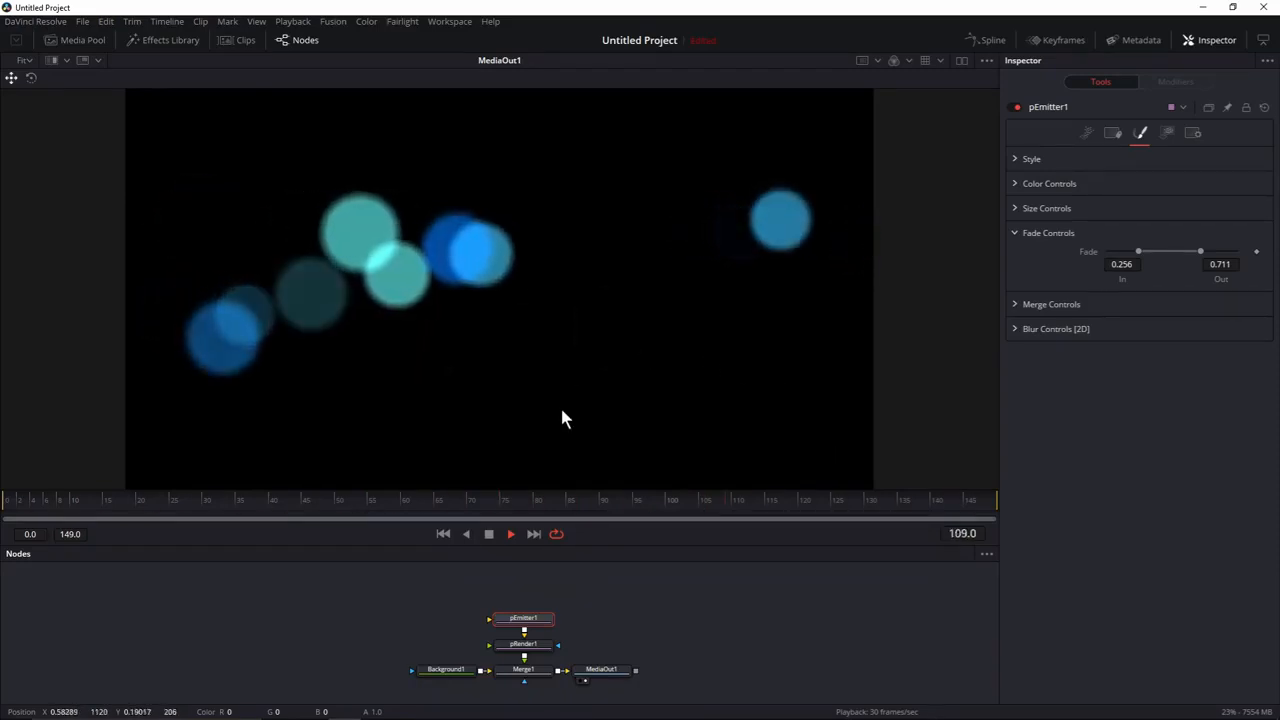
Make room beside Background1 in the node graph and add a Loader node with bokeh.jpg from the Desktop.
{"action": "left_click_drag", "start_coordinate": [456, 678], "coordinate": [380, 678]}
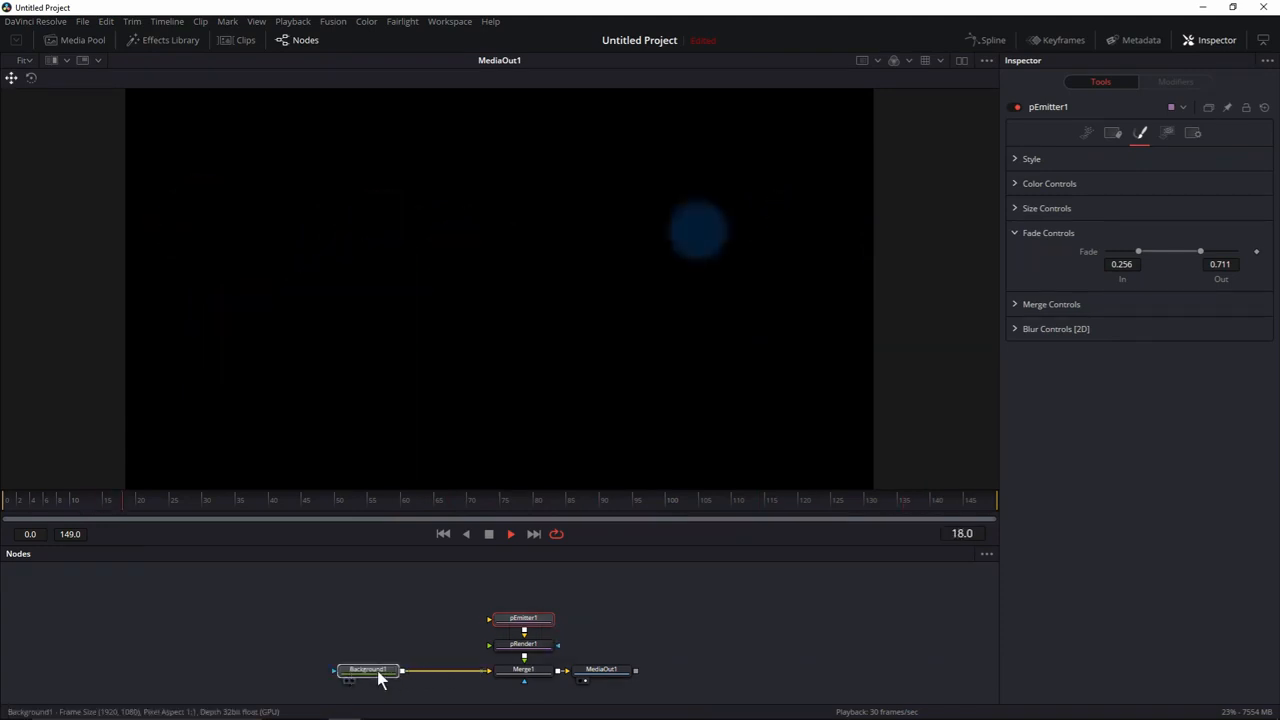
{"action": "left_click", "coordinate": [391, 600]}
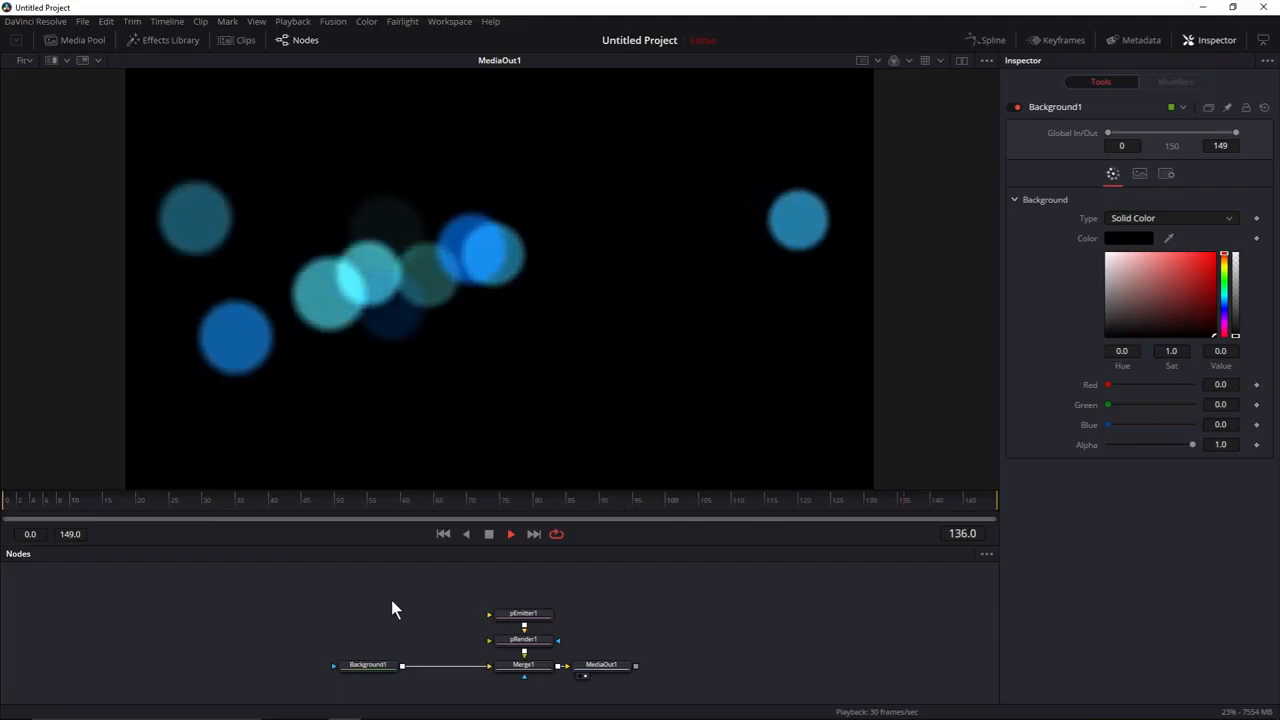
{"action": "key", "text": "shift+space"}
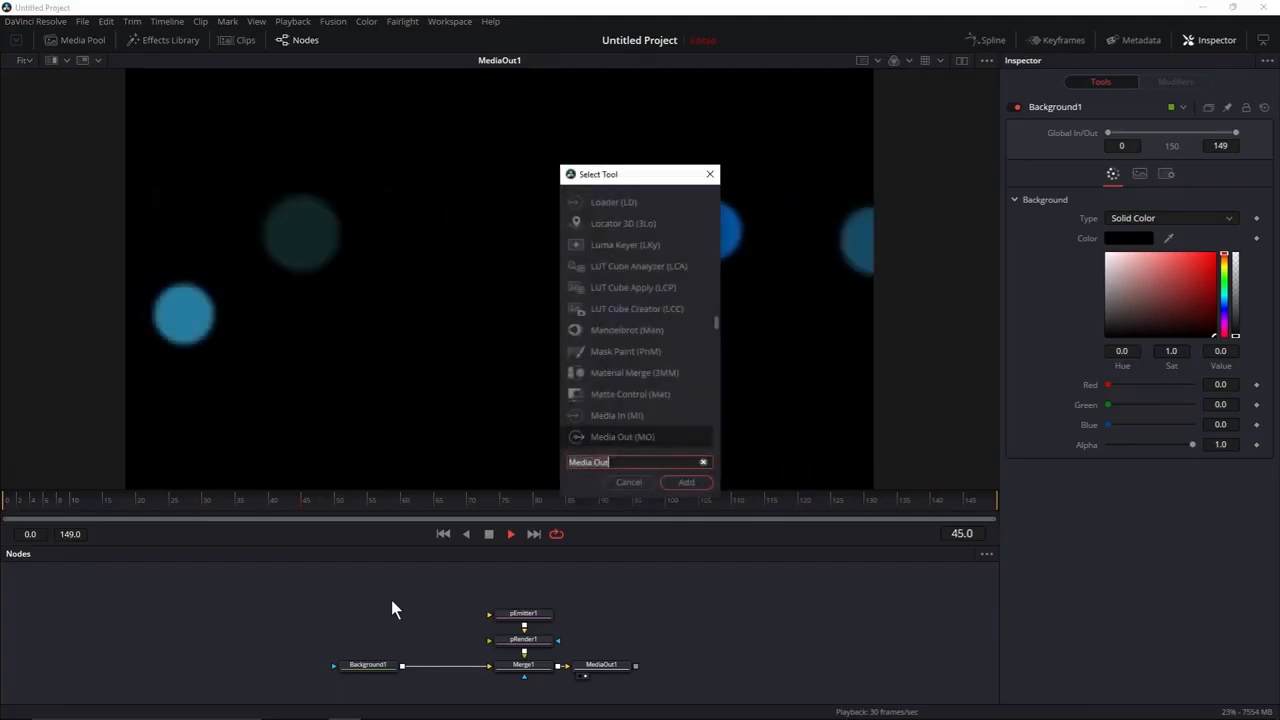
{"action": "type", "text": "ld"}
{"action": "key", "text": "Return"}
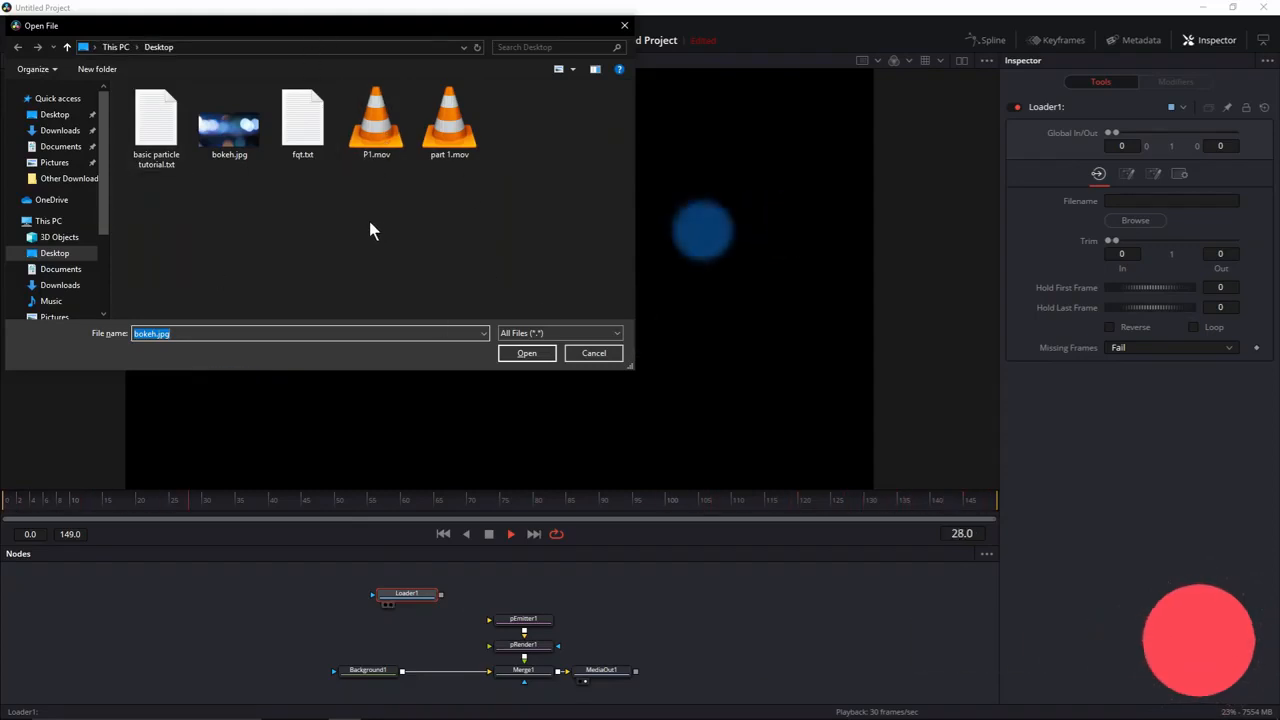
{"action": "left_click", "coordinate": [219, 131]}
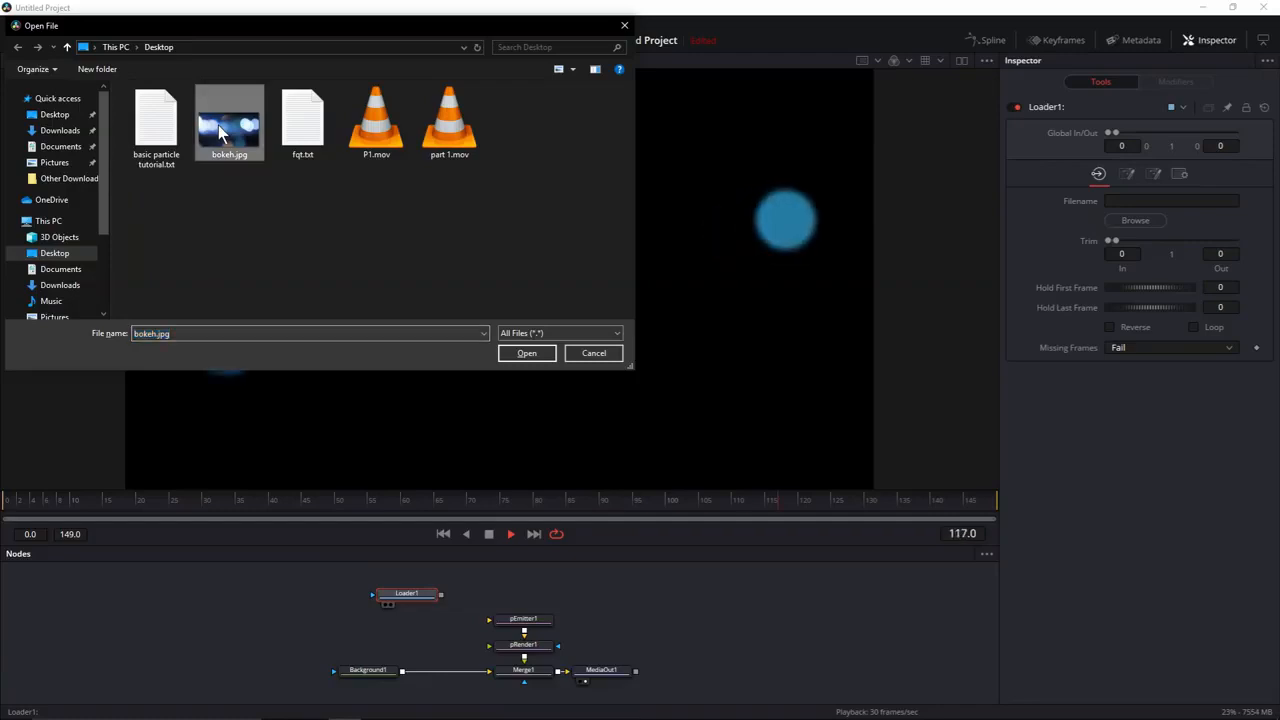
{"action": "left_click", "coordinate": [522, 355]}
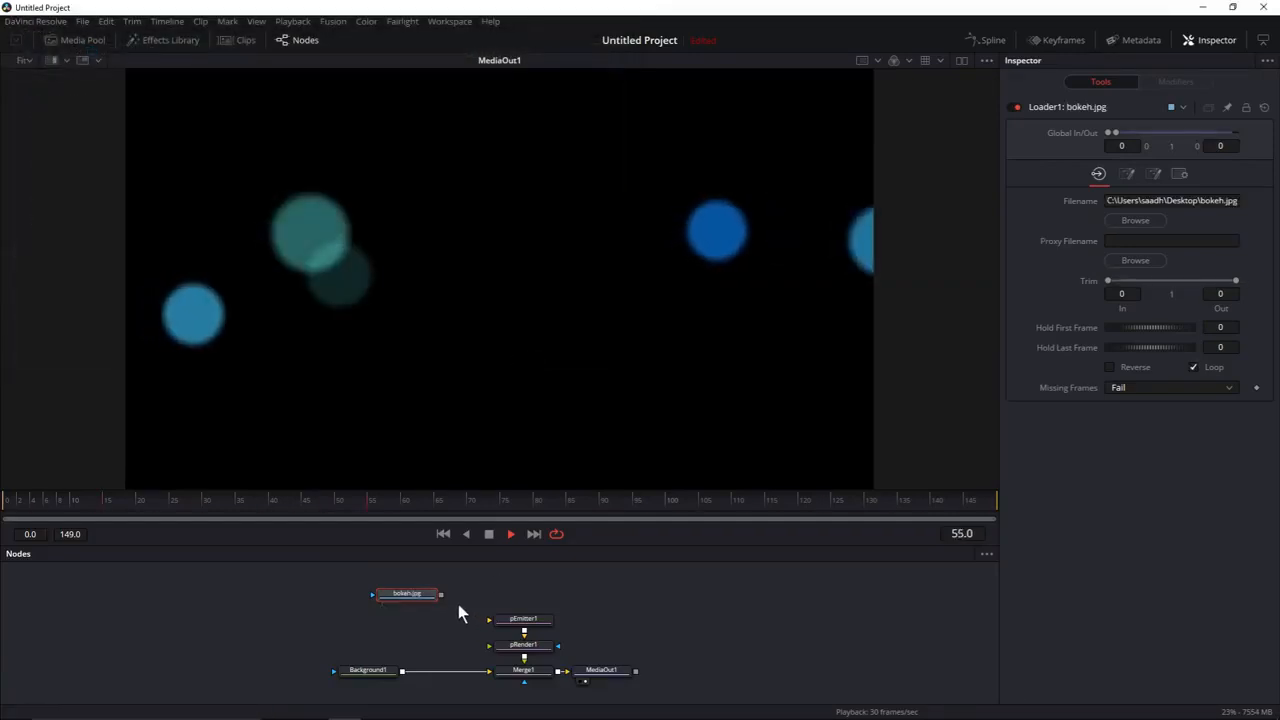
Merge the bokeh.jpg loader over Background1 and set the new merge's Blend to 0.228.
{"action": "left_click_drag", "start_coordinate": [441, 596], "coordinate": [403, 672]}
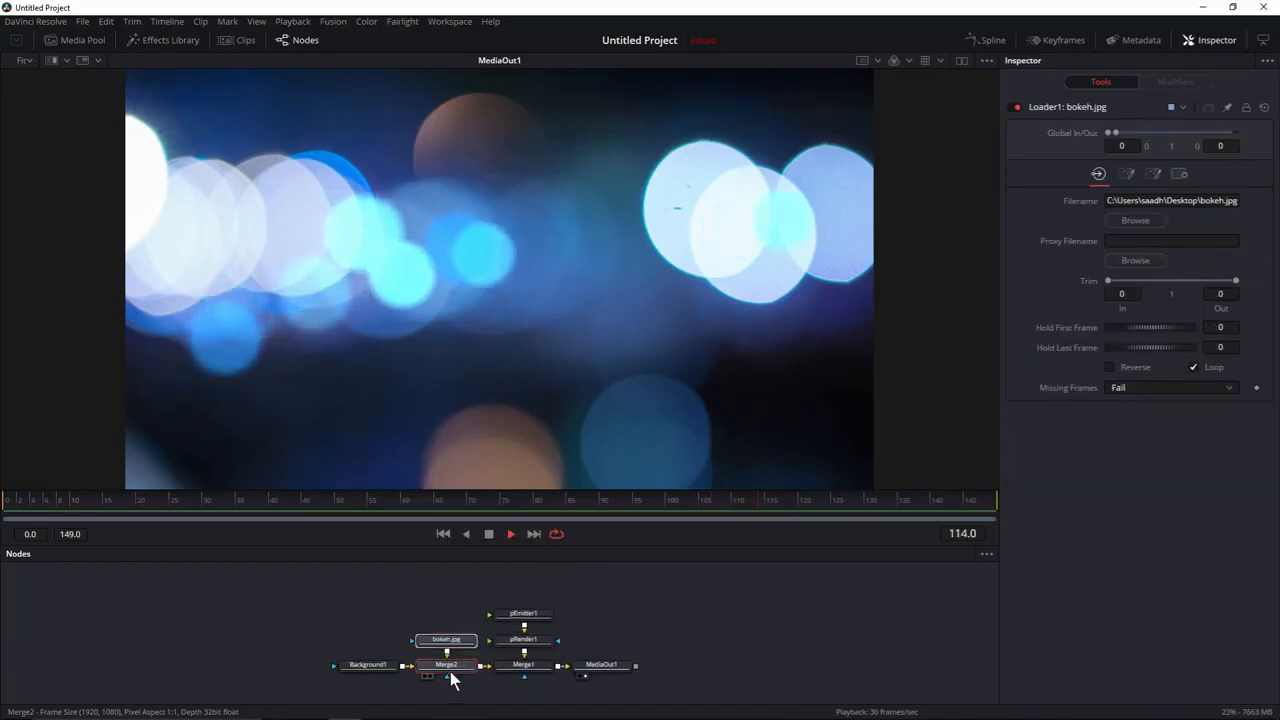
{"action": "left_click", "coordinate": [447, 666]}
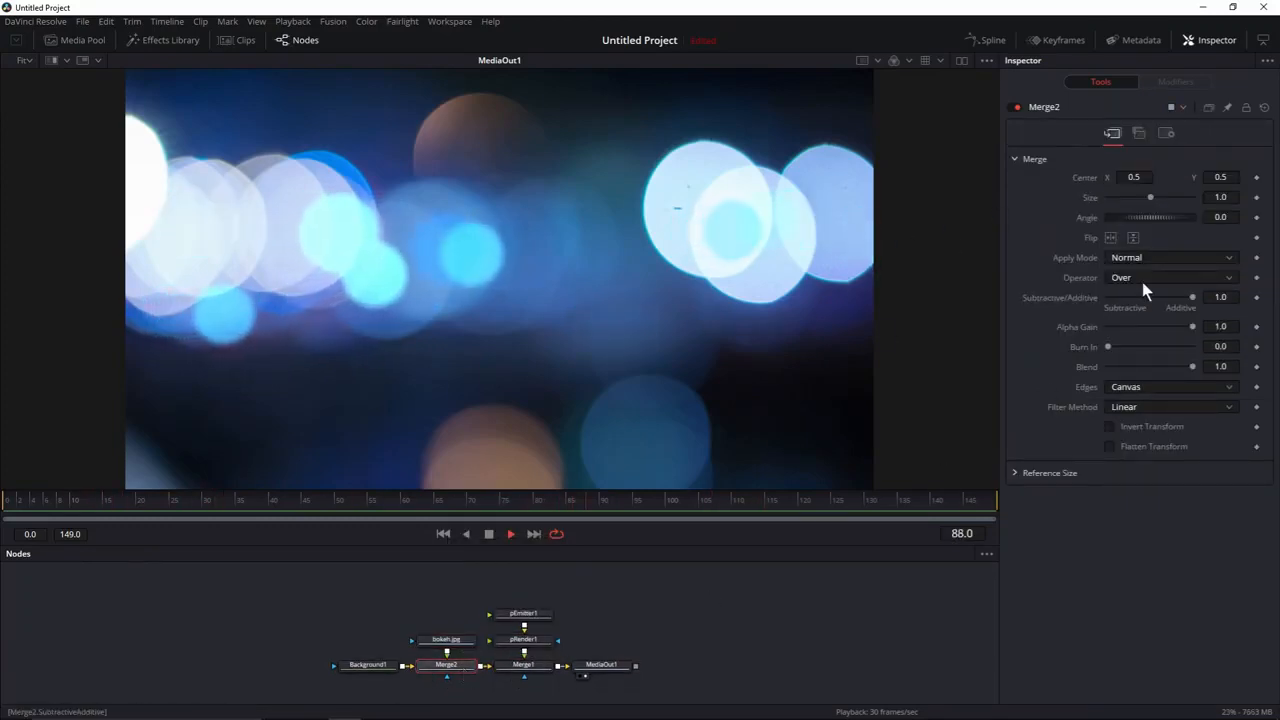
{"action": "left_click", "coordinate": [1165, 135]}
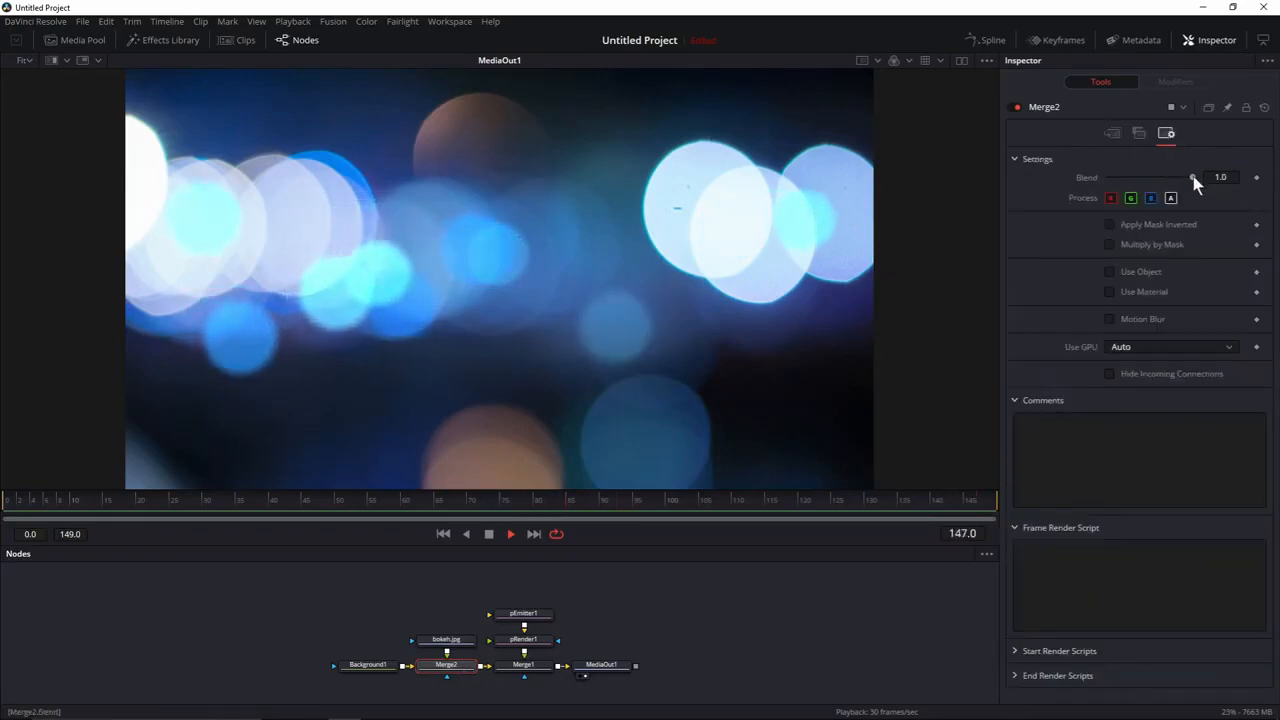
{"action": "left_click_drag", "start_coordinate": [1193, 176], "coordinate": [1128, 180]}
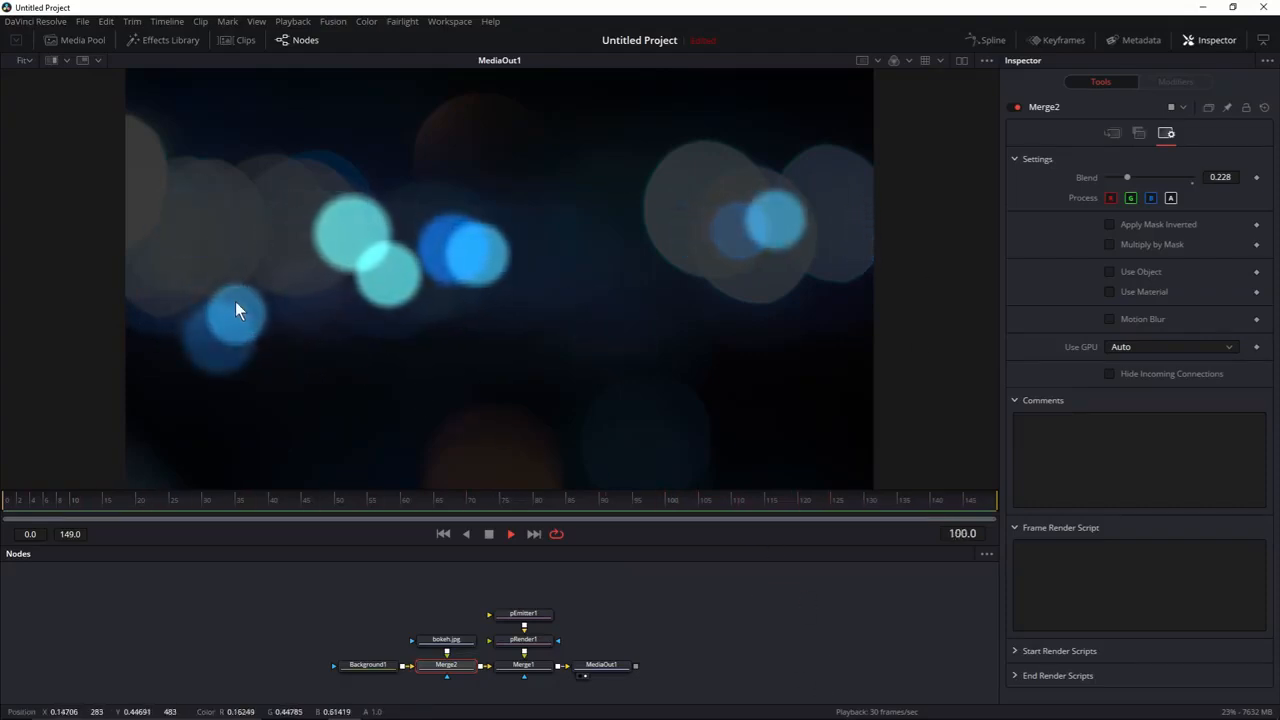
Stop playback, set the Fusion Composition clip's duration to 10 seconds on the Edit page, and return to the composition's first frame in Fusion.
{"action": "left_click", "coordinate": [489, 534]}
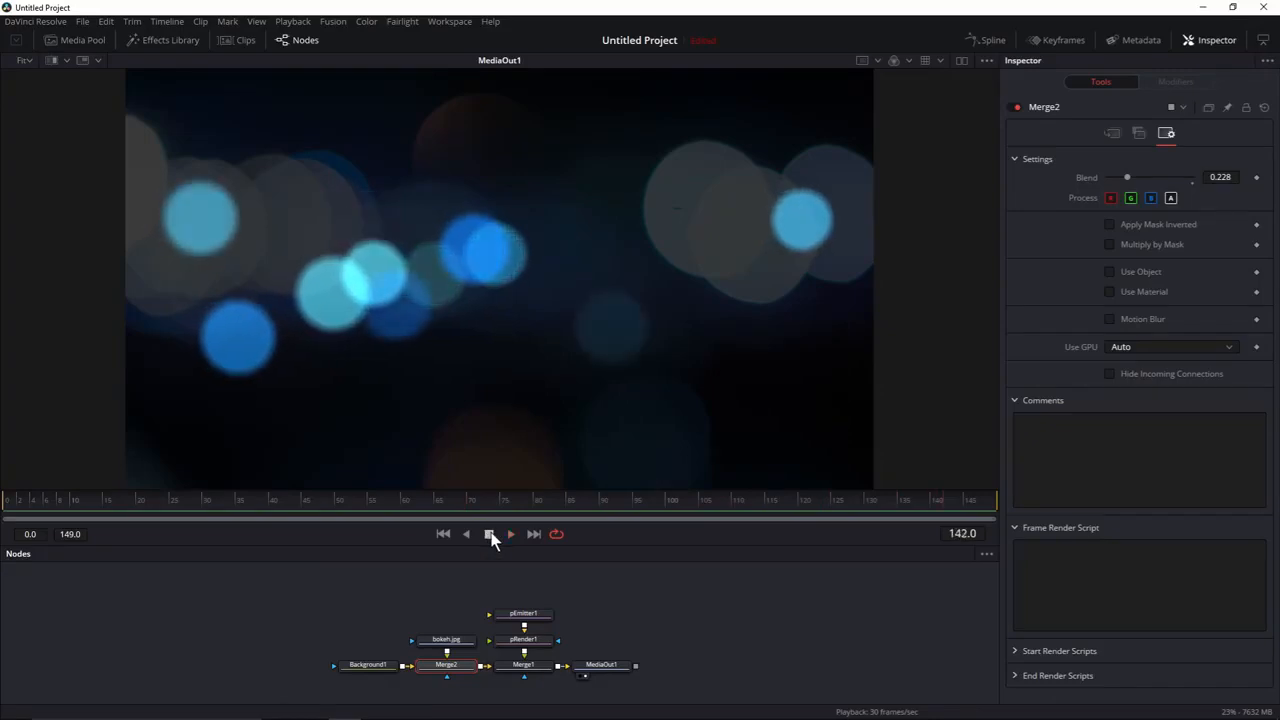
{"action": "left_click", "coordinate": [344, 587]}
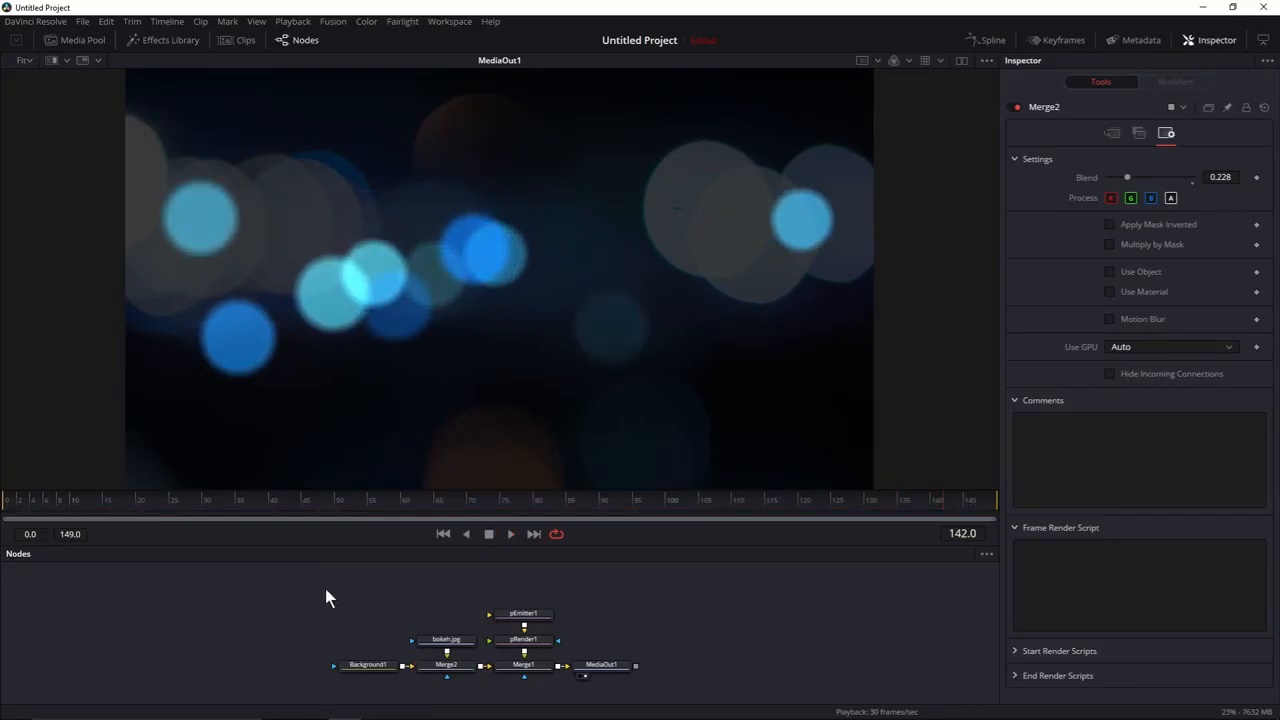
{"action": "key", "text": "shift+4"}
{"action": "right_click", "coordinate": [206, 557]}
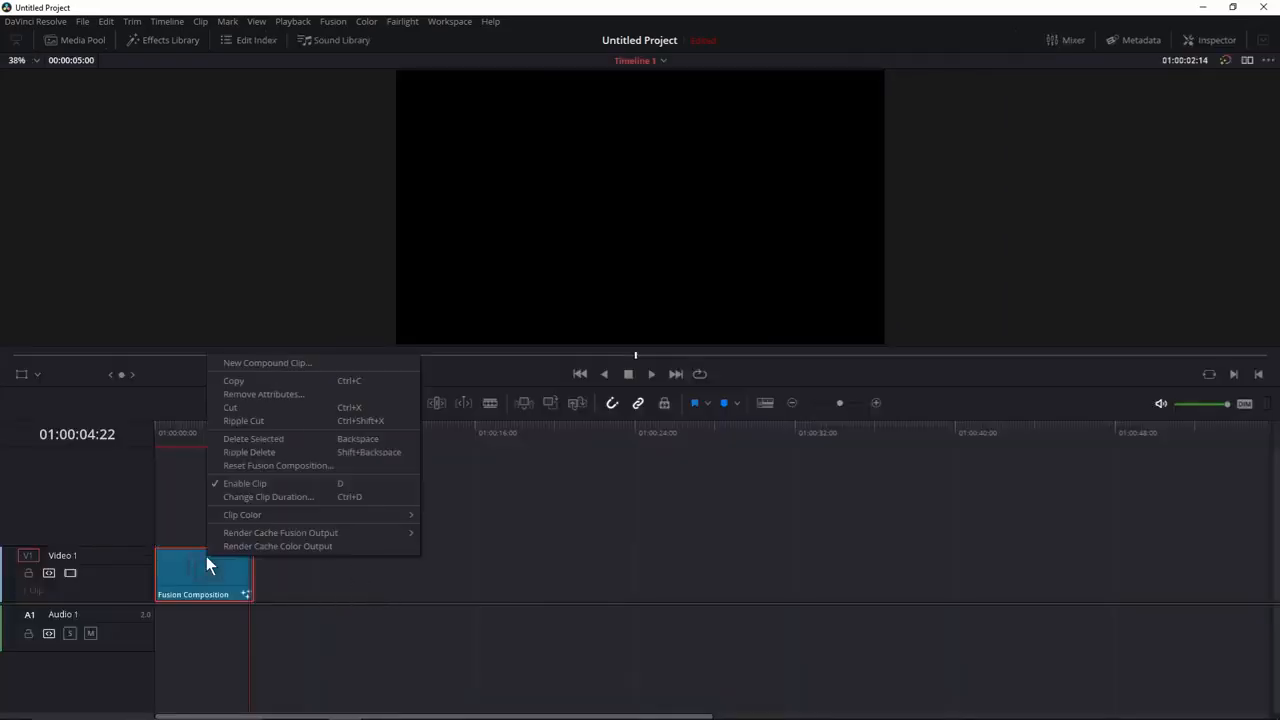
{"action": "left_click", "coordinate": [284, 497]}
{"action": "key", "text": "Left"}
{"action": "key", "text": "Left"}
{"action": "key", "text": "Left"}
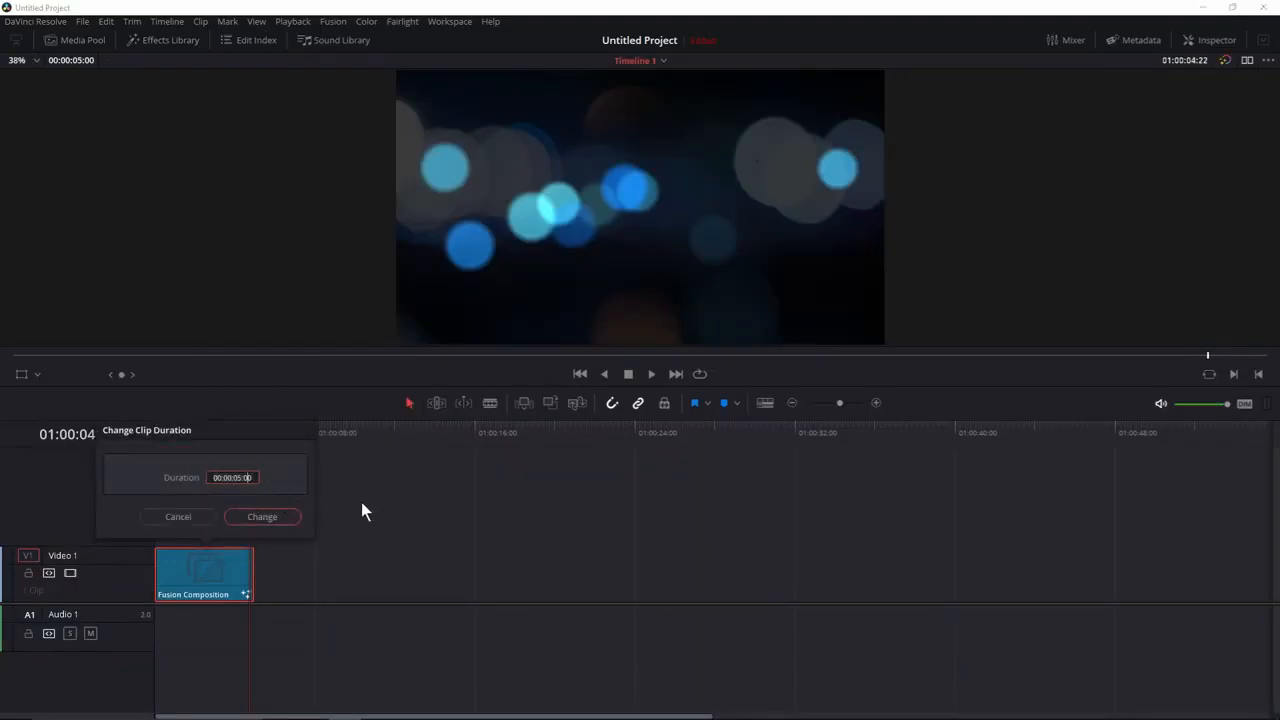
{"action": "key", "text": "shift+Left"}
{"action": "key", "text": "shift+Left"}
{"action": "type", "text": "10"}
{"action": "left_click", "coordinate": [275, 516]}
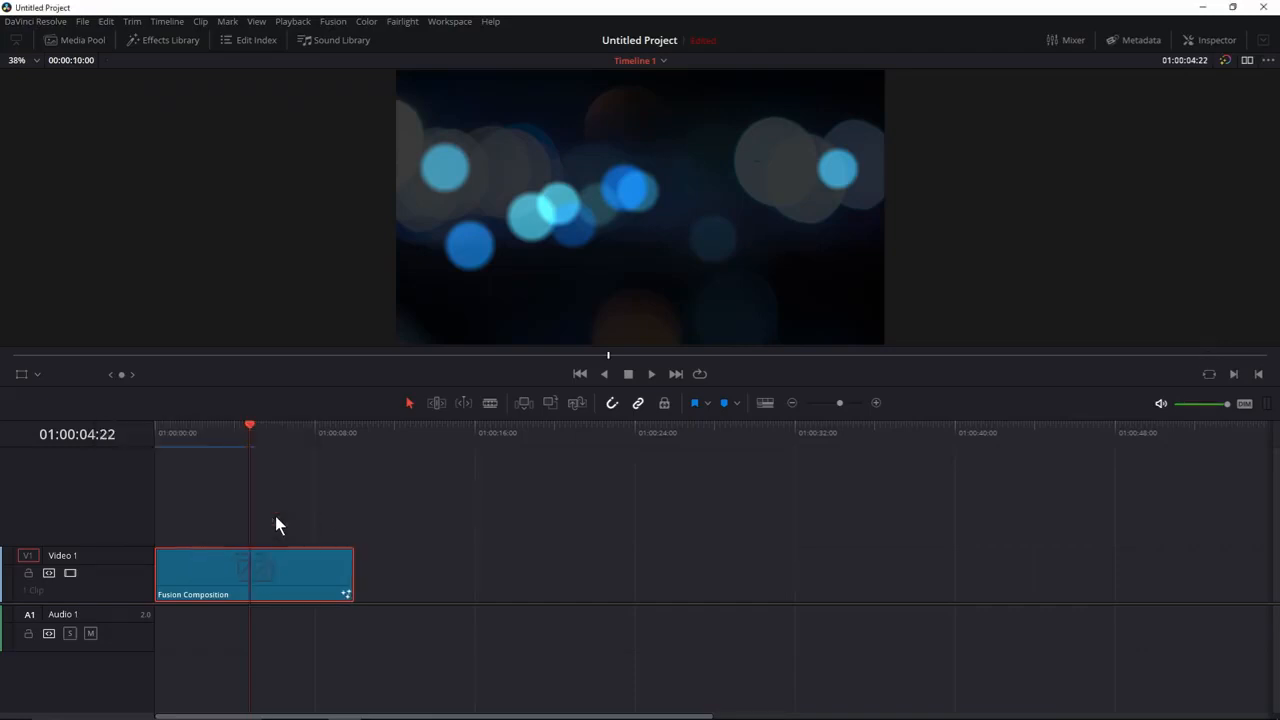
{"action": "key", "text": "shift+5"}
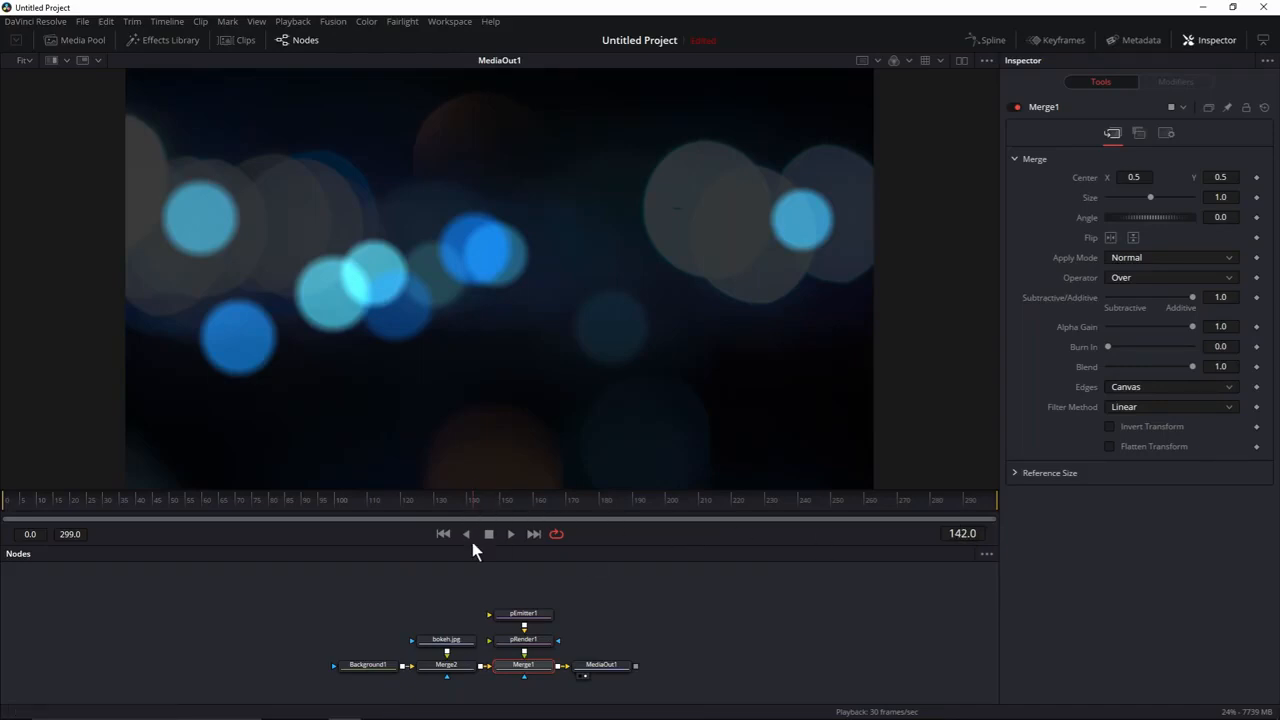
{"action": "left_click", "coordinate": [444, 534]}
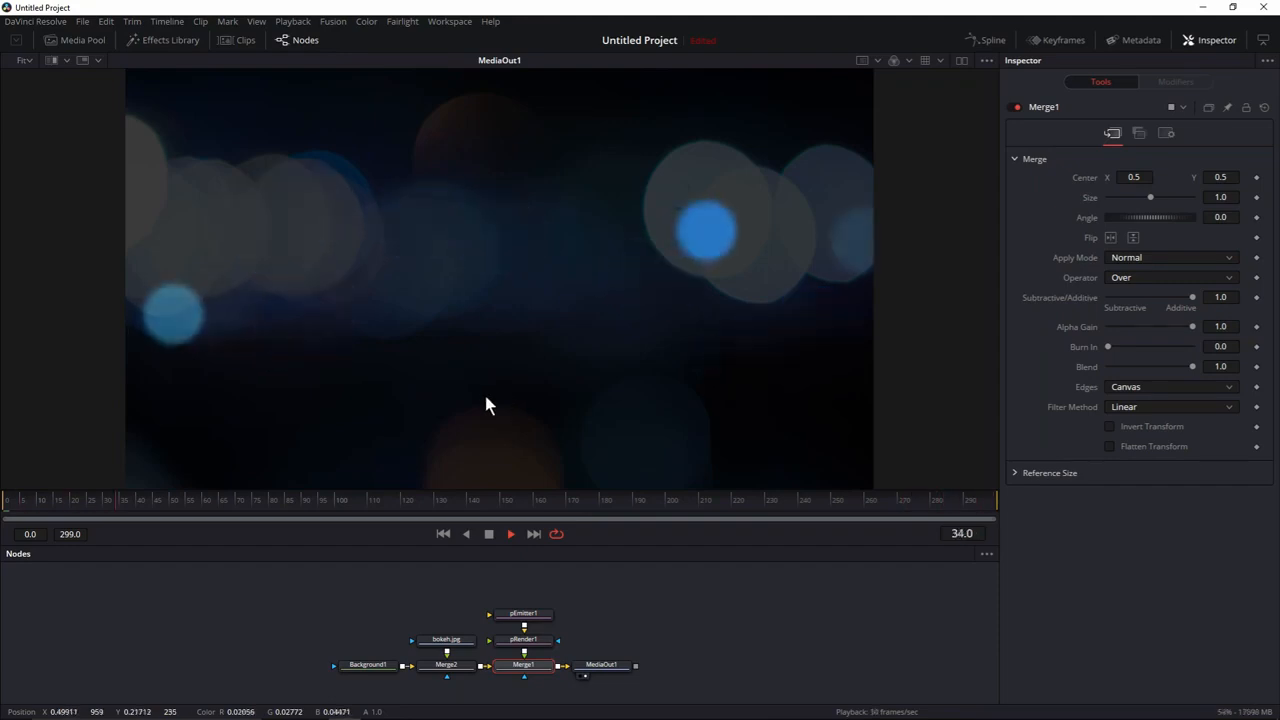
Set pEmitter1's particle Lifespan to 200 and its Lifespan Variance to 100.
{"action": "left_click", "coordinate": [543, 614]}
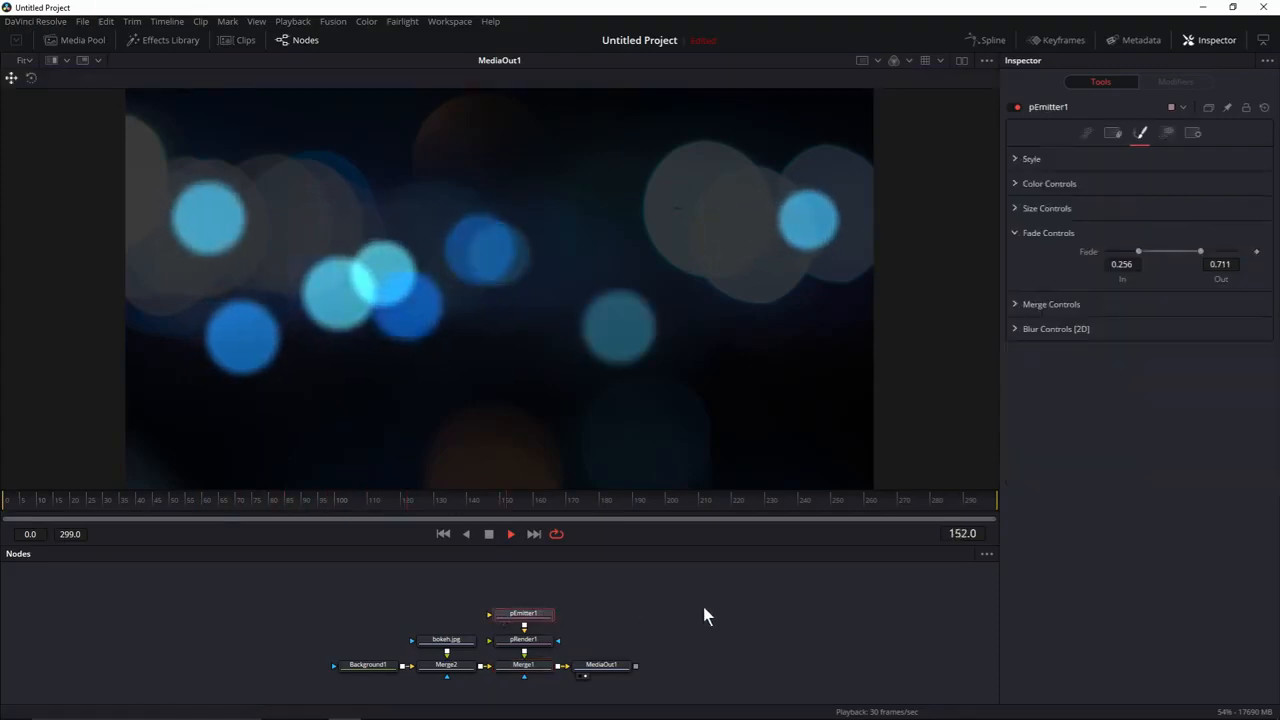
{"action": "left_click", "coordinate": [1087, 132]}
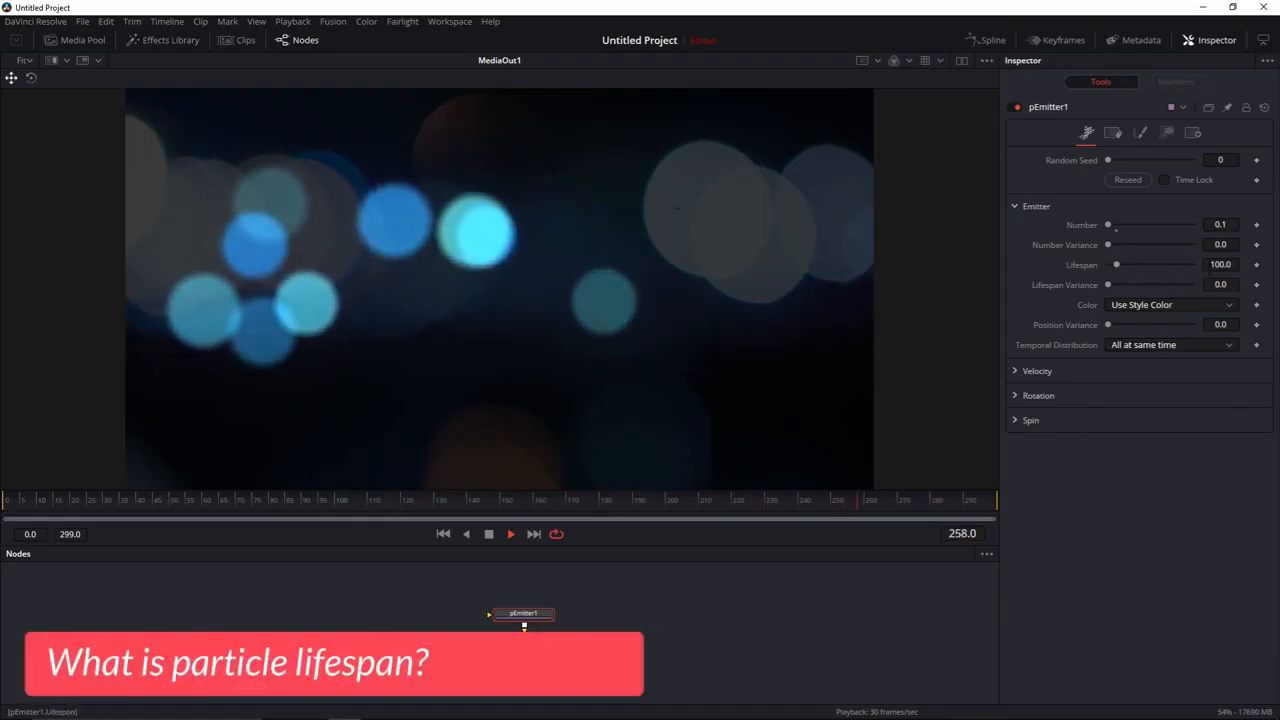
{"action": "left_click", "coordinate": [1220, 264]}
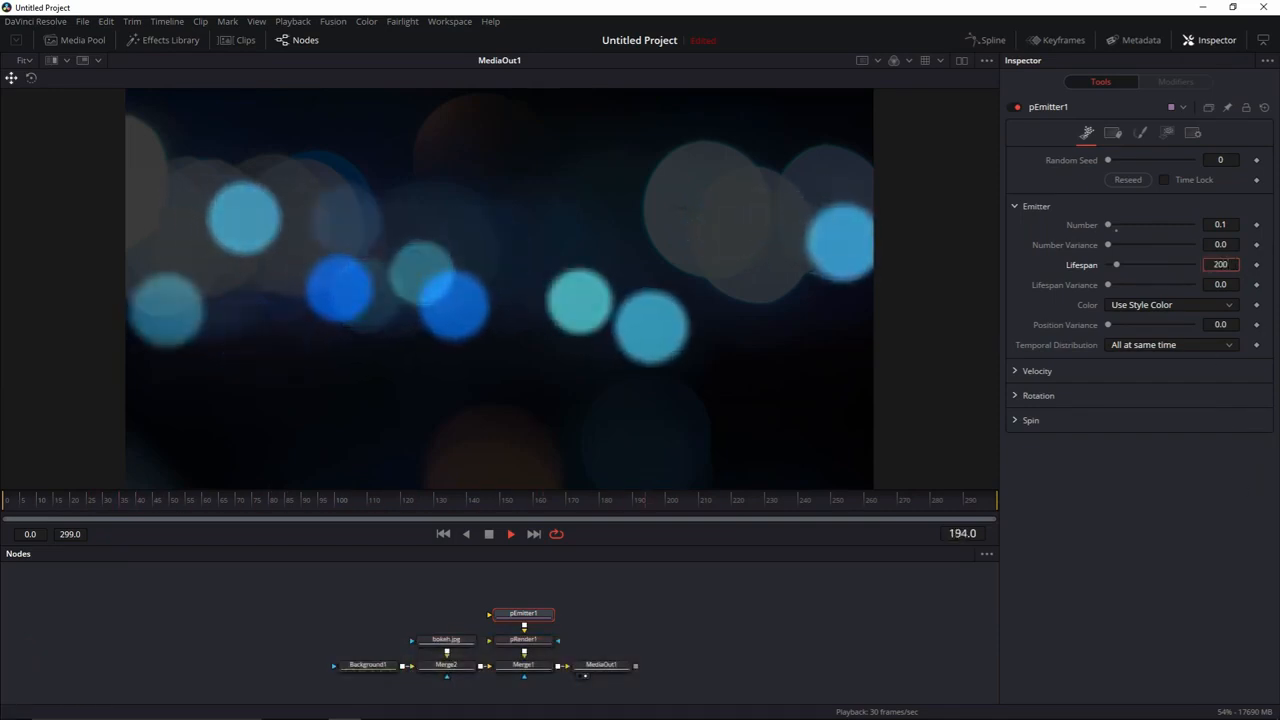
{"action": "key", "text": "Tab"}
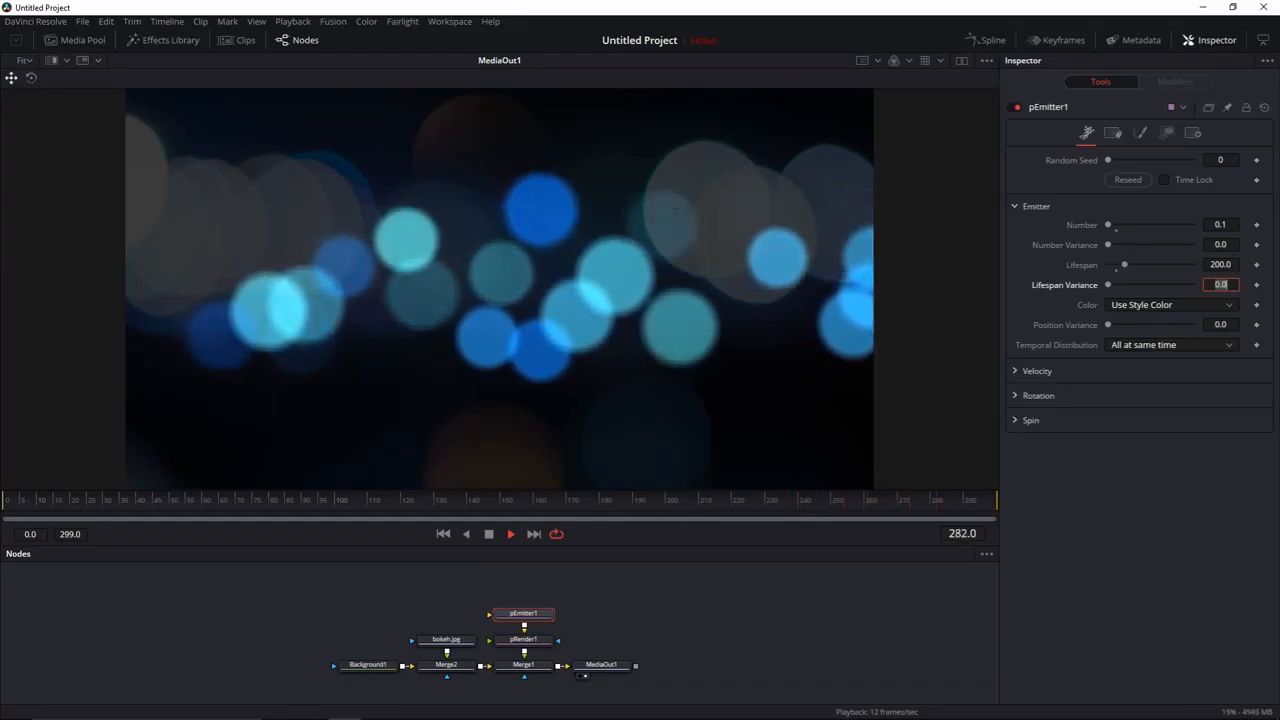
{"action": "type", "text": "100"}
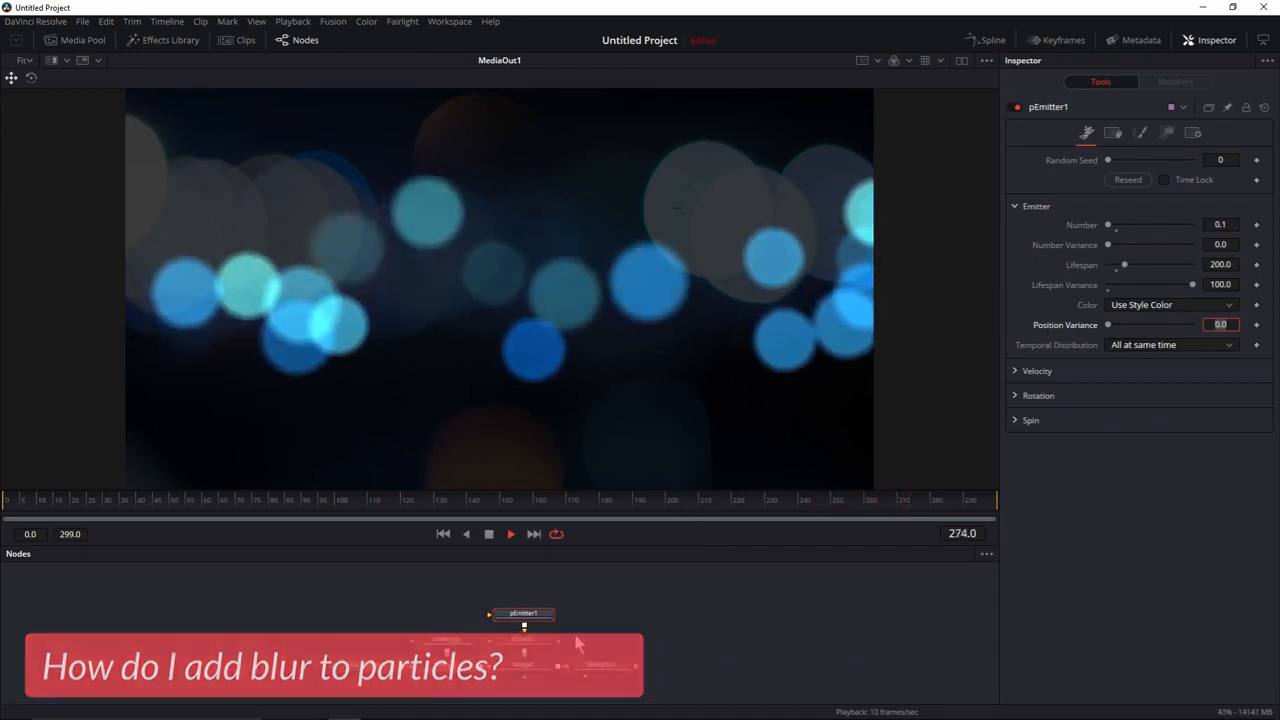
Set the 2D blur of pEmitter1's particles to 0.1.
{"action": "left_click", "coordinate": [1141, 132]}
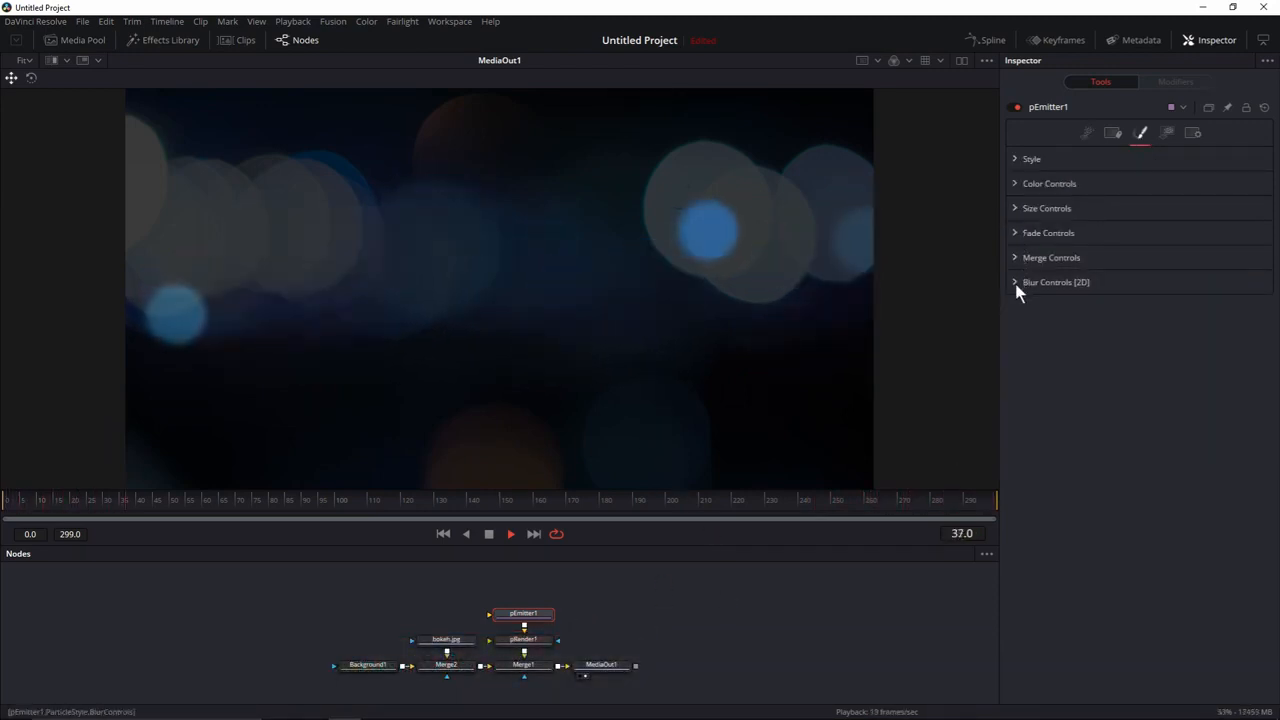
{"action": "left_click", "coordinate": [1016, 284]}
{"action": "left_click", "coordinate": [1220, 300]}
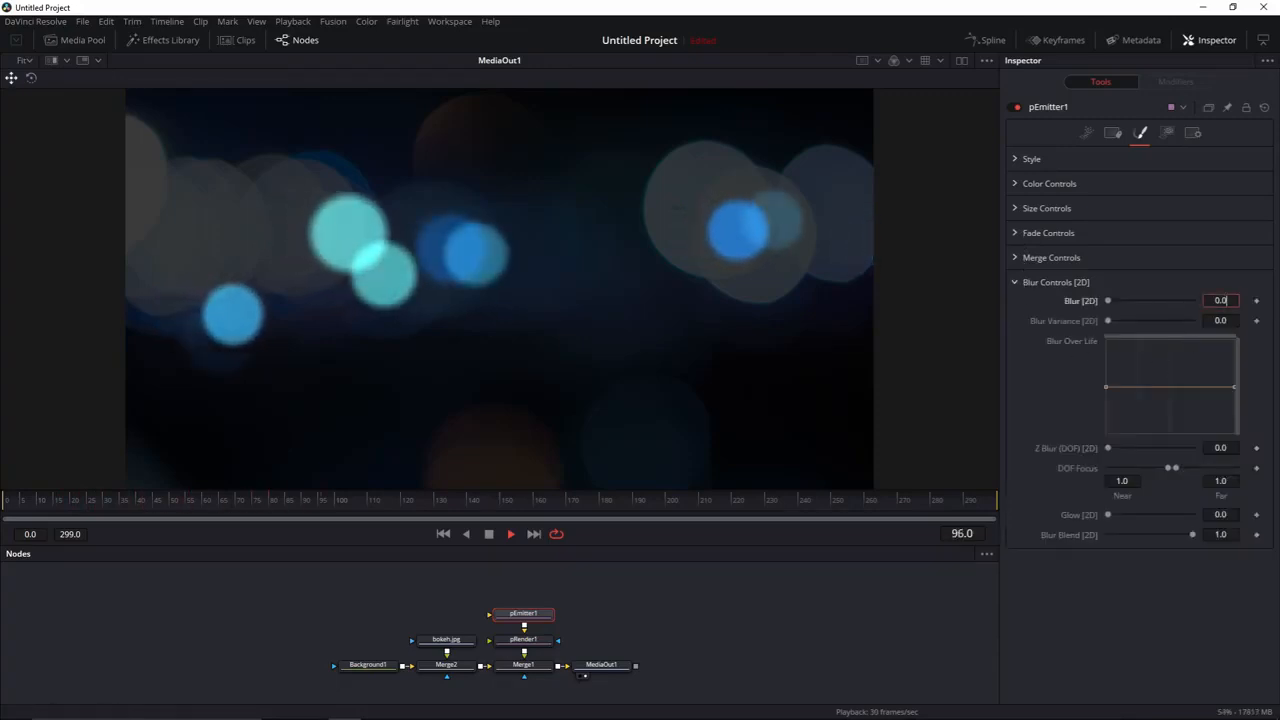
{"action": "type", "text": "0.1"}
{"action": "key", "text": "Tab"}
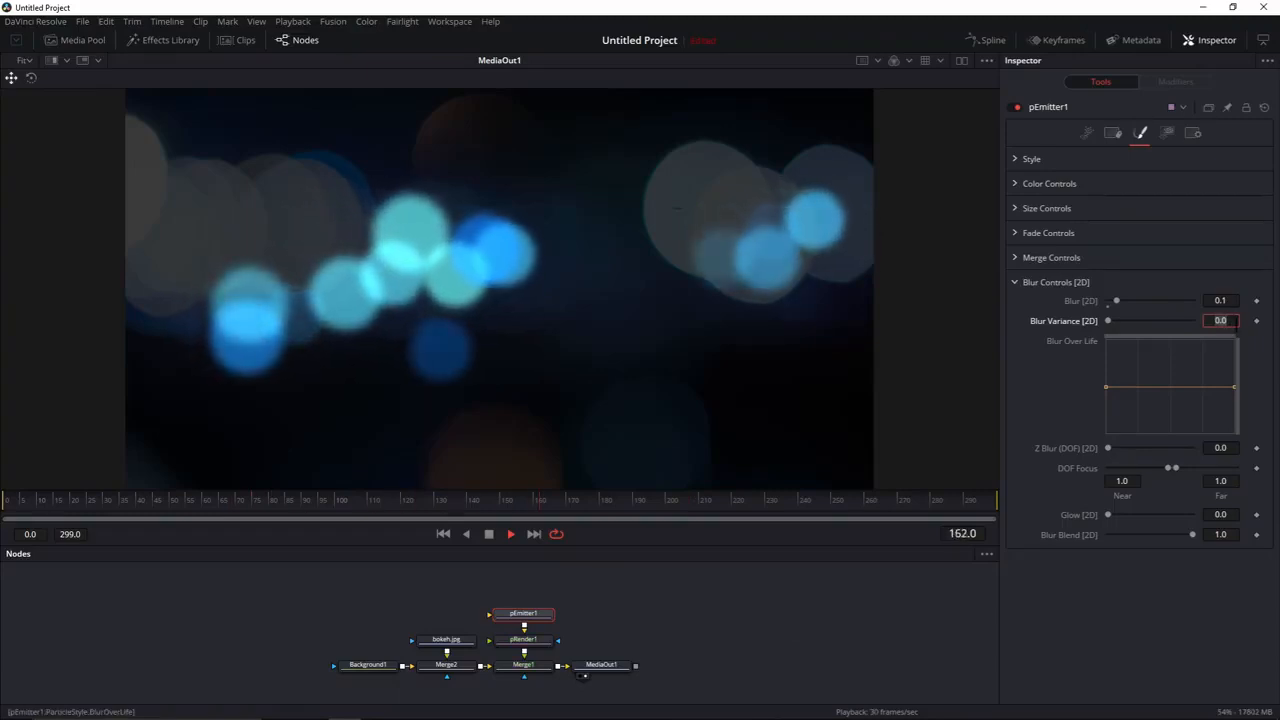
Set the 2D Blur Variance of pEmitter1's particles to 0.5.
{"action": "type", "text": "0.5"}
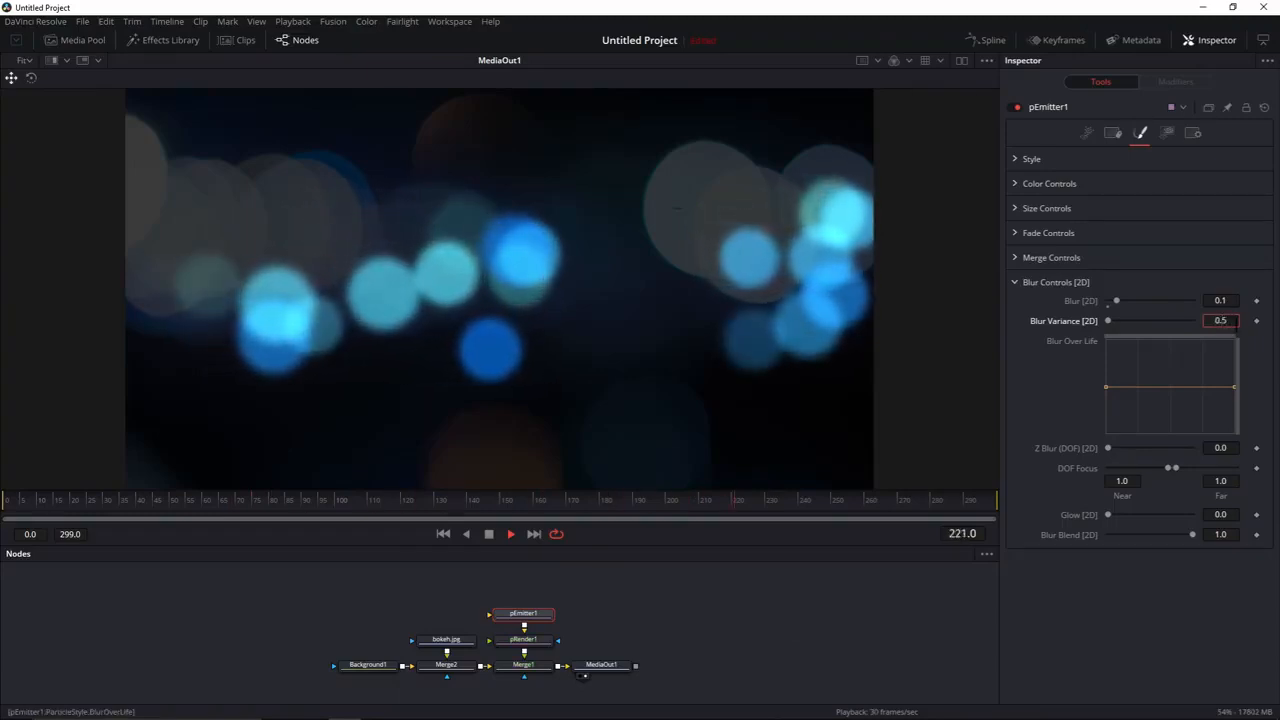
{"action": "key", "text": "Tab"}
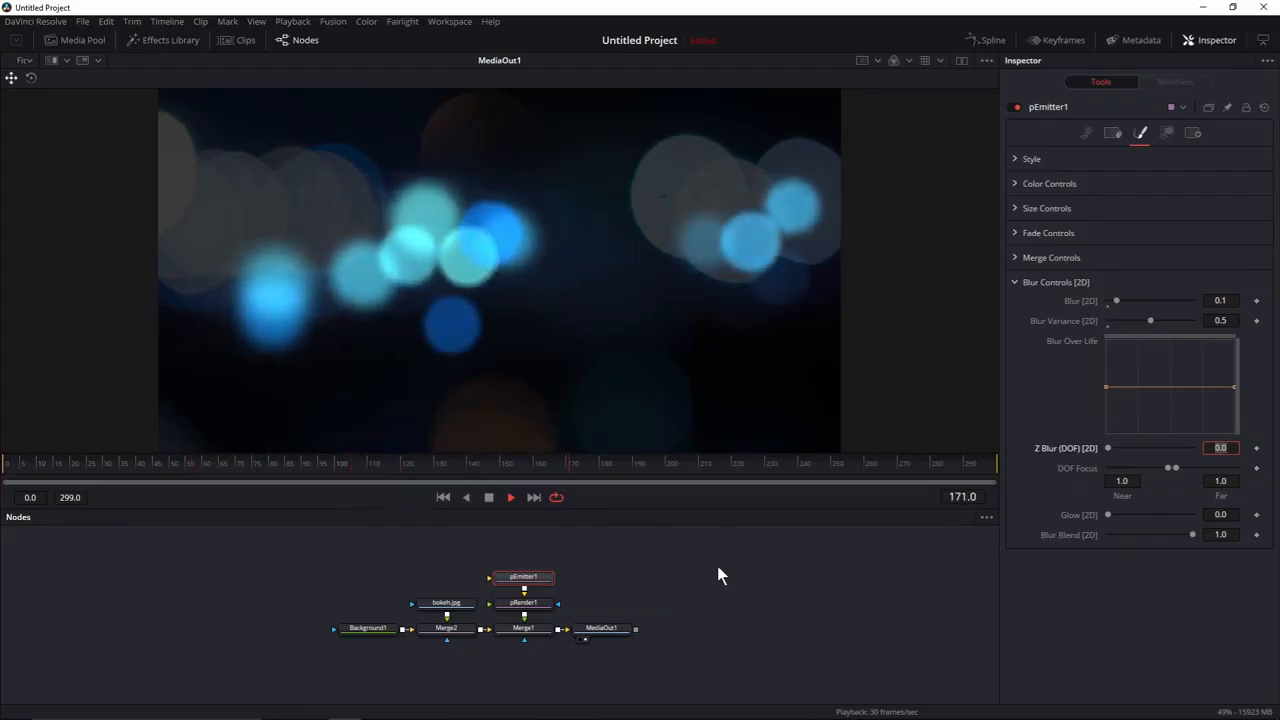
Set Merge1's Apply Mode to Screen.
{"action": "left_click", "coordinate": [534, 627]}
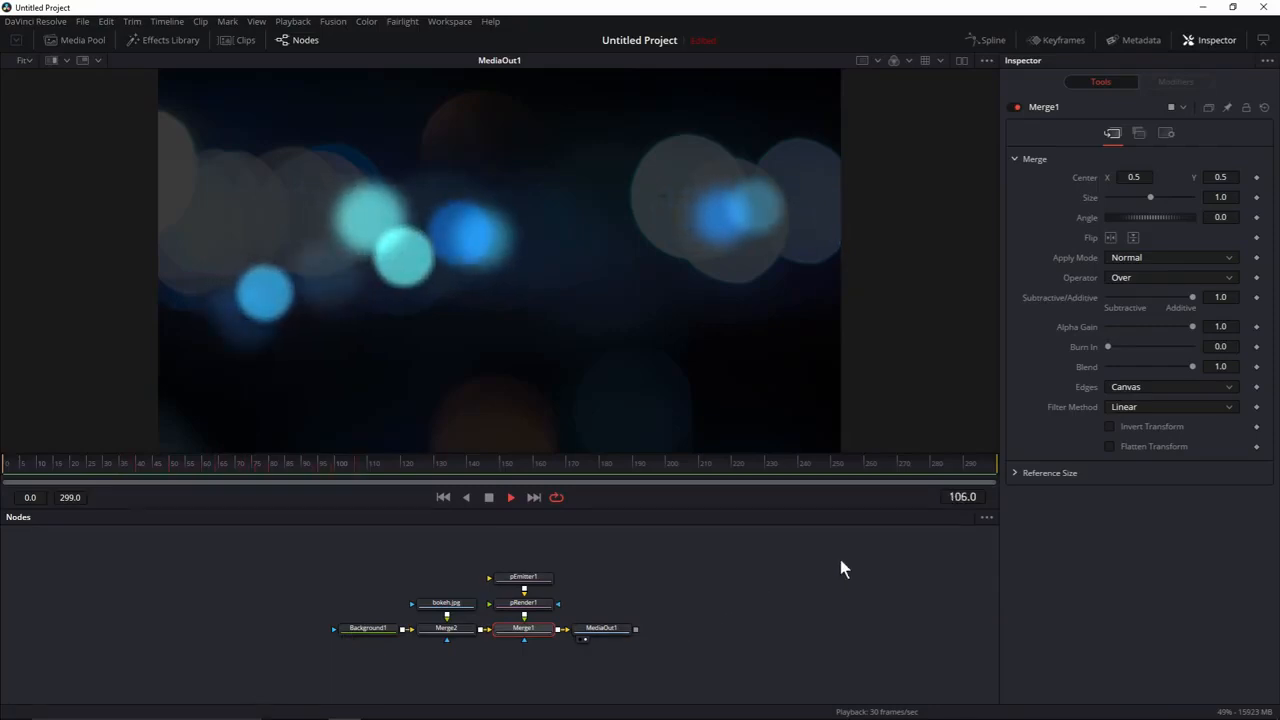
{"action": "left_click", "coordinate": [1127, 258]}
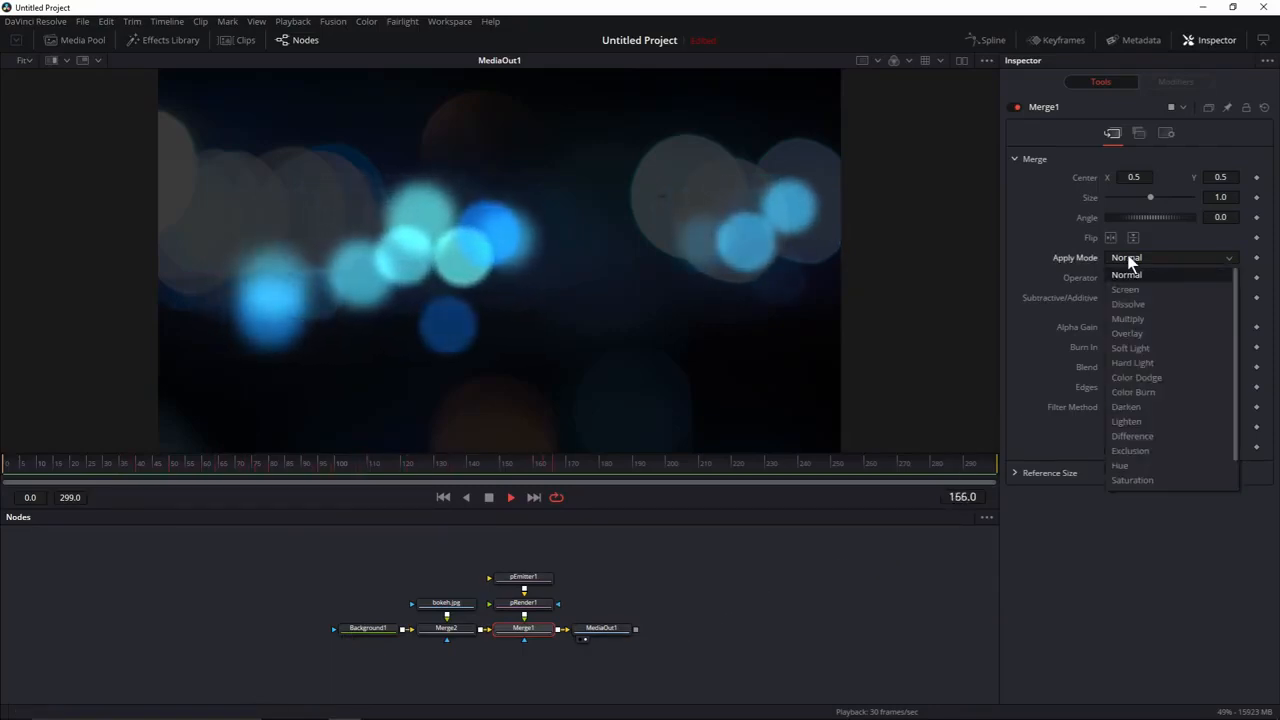
{"action": "left_click", "coordinate": [1130, 289]}
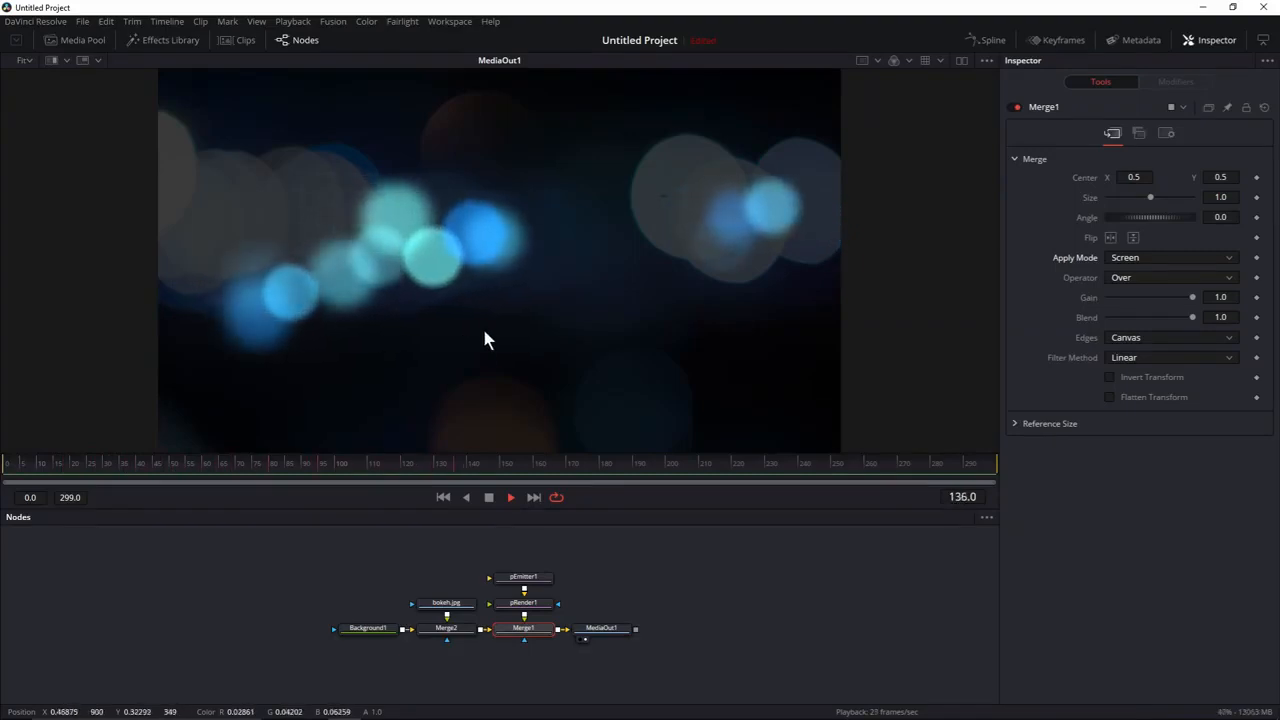
Lower Merge1's overall Blend to 0.591 and restart the preview from the first frame.
{"action": "left_click", "coordinate": [1166, 133]}
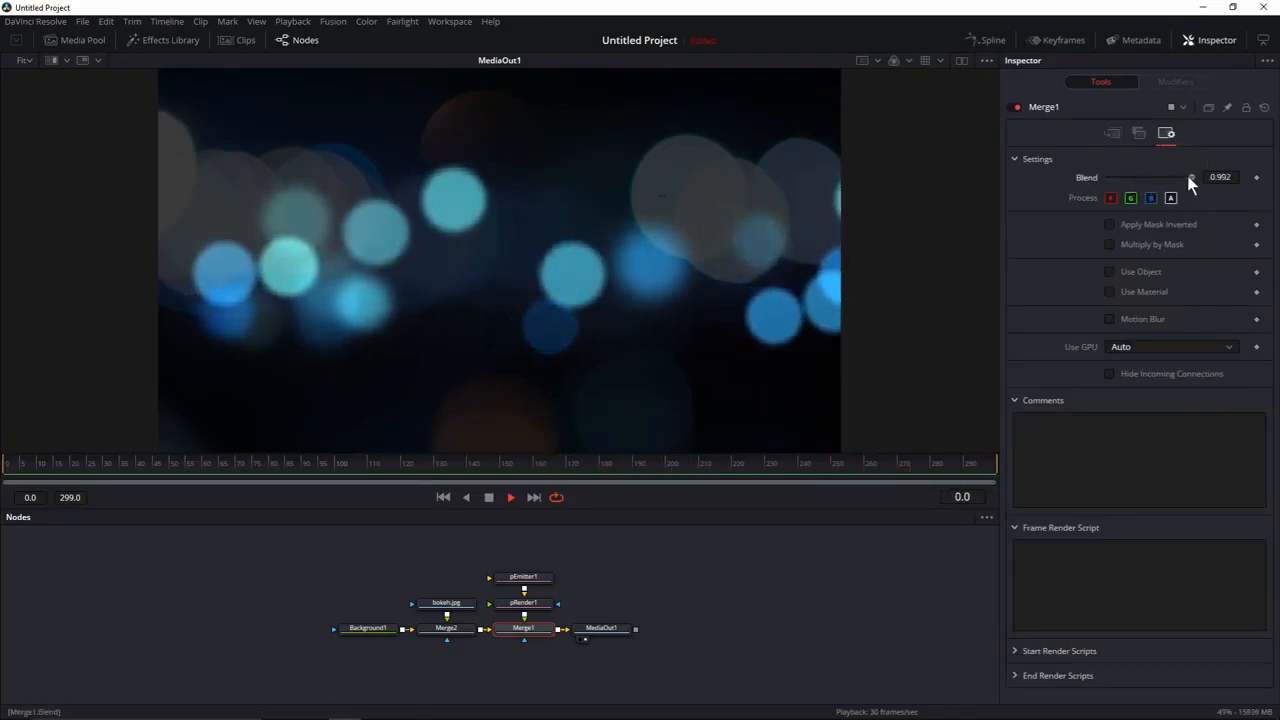
{"action": "left_click_drag", "start_coordinate": [1193, 179], "coordinate": [1169, 177]}
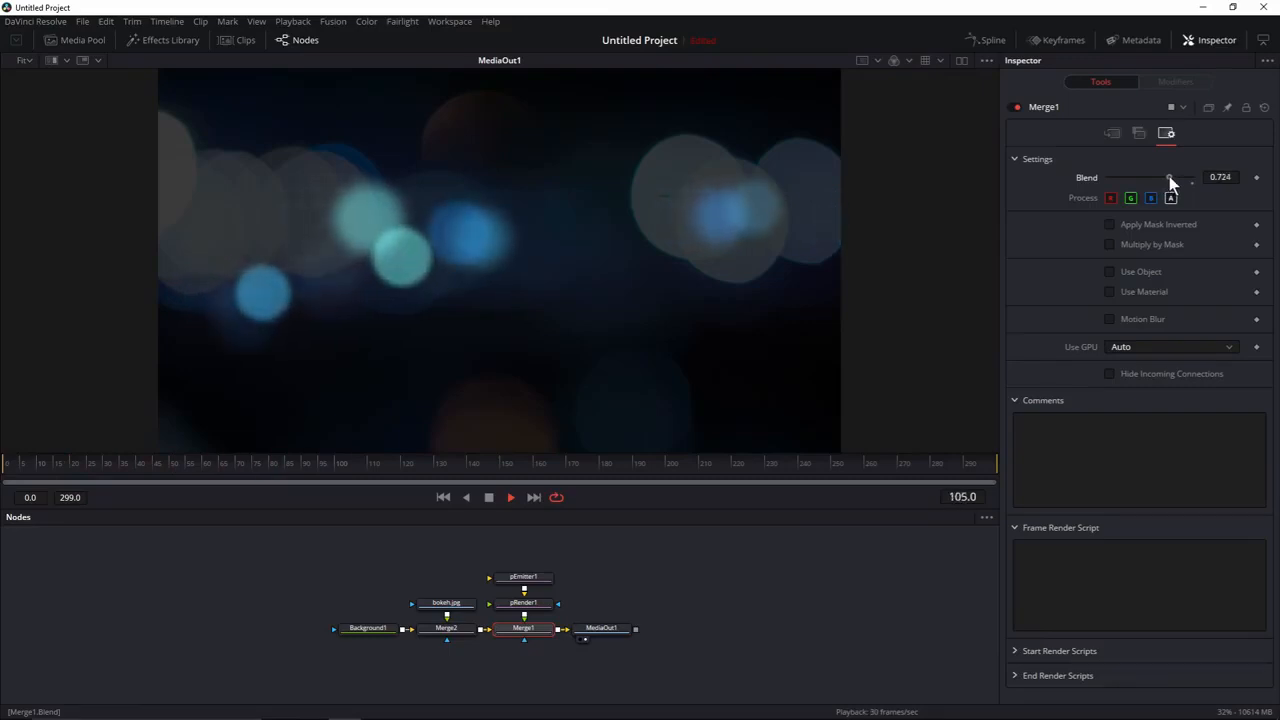
{"action": "left_click_drag", "start_coordinate": [1169, 176], "coordinate": [1159, 177]}
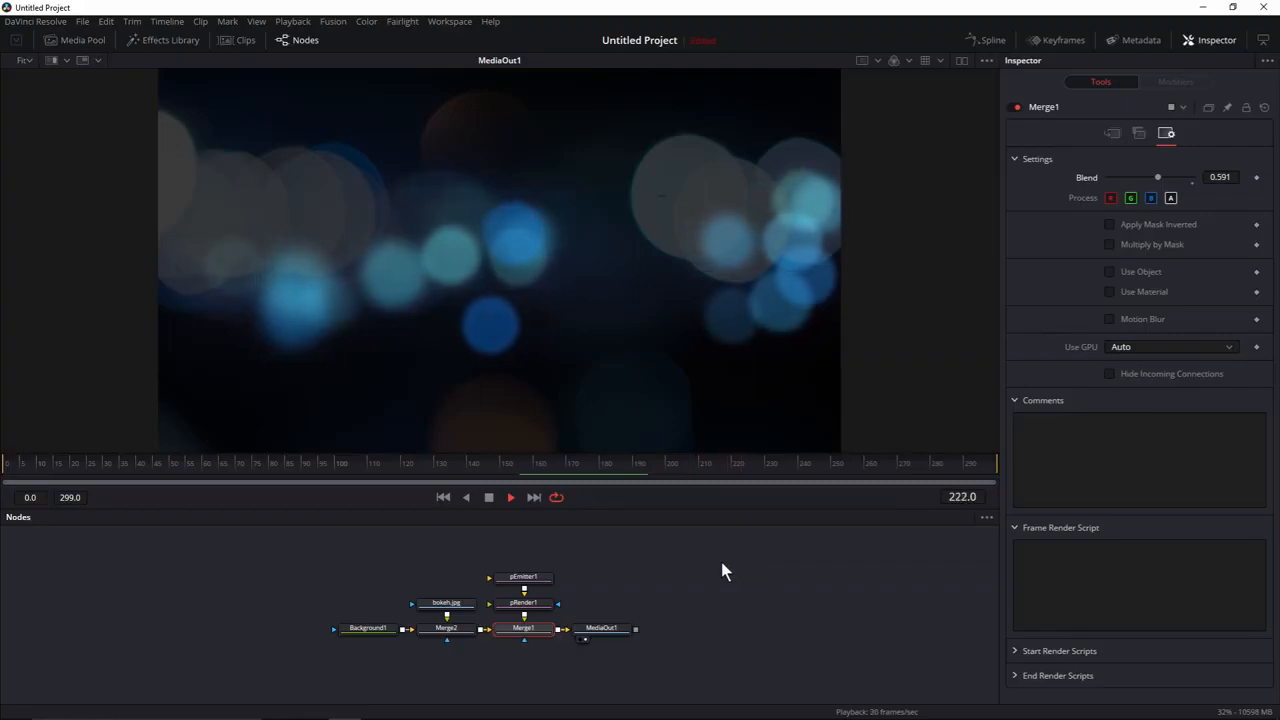
{"action": "left_click", "coordinate": [443, 498]}
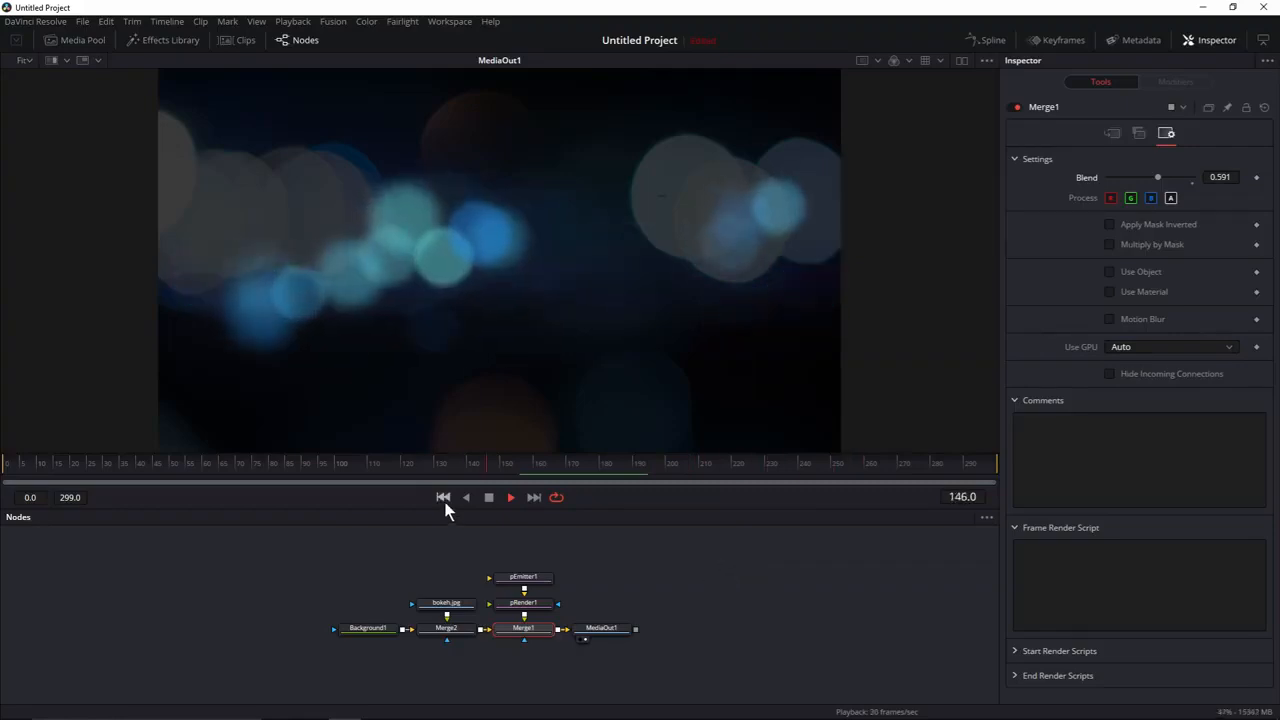
{"action": "left_click", "coordinate": [444, 498]}
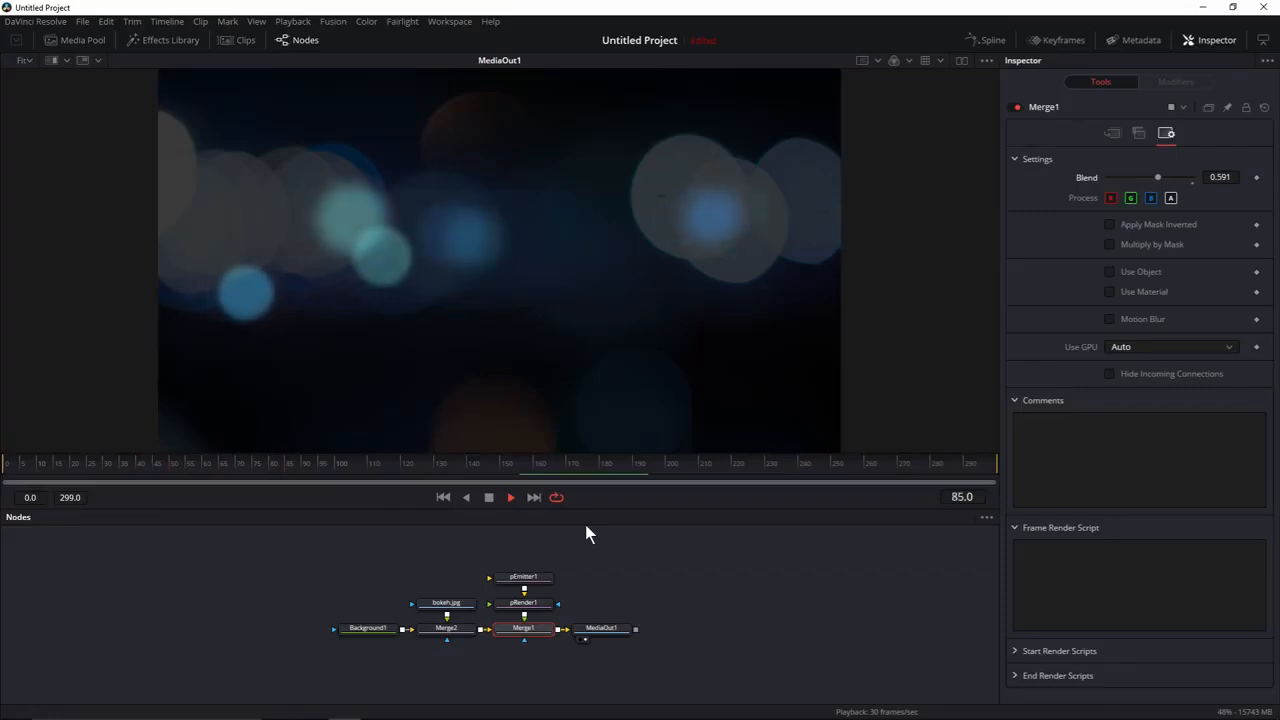
{"action": "left_click", "coordinate": [443, 498]}
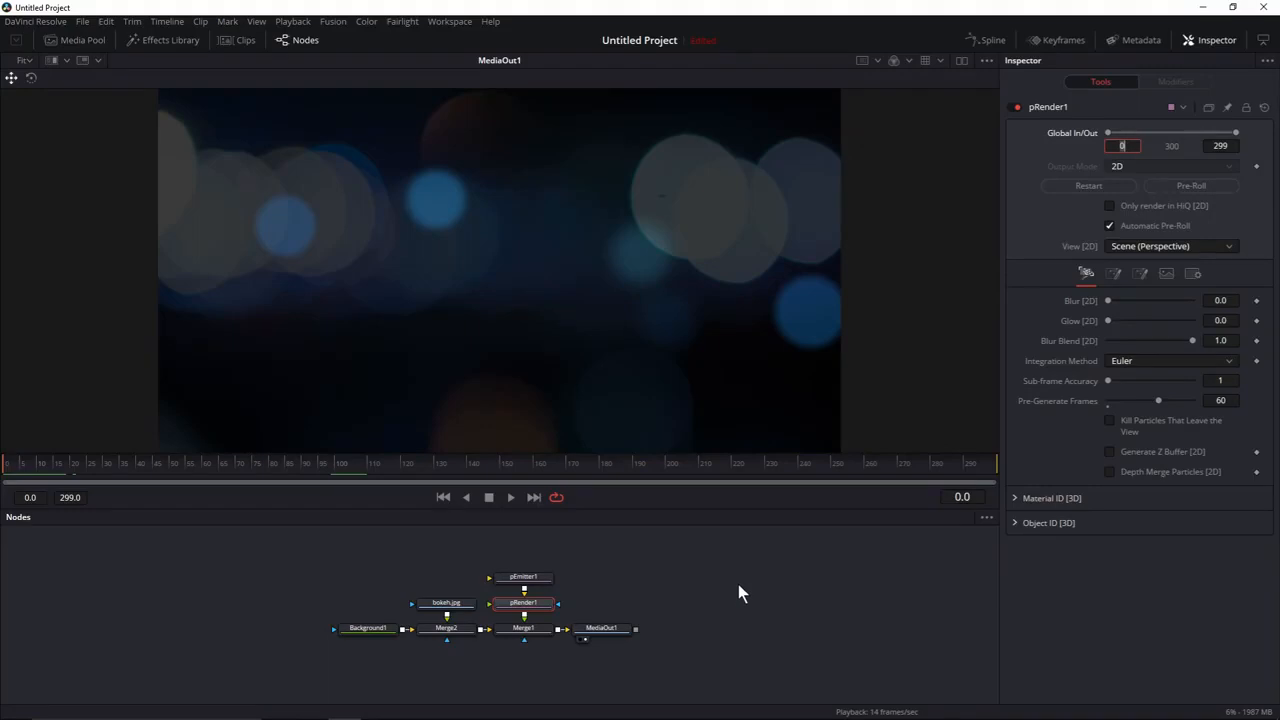
Add a Sticky Note to the node graph and place it in the empty space away from the node chain.
{"action": "key", "text": "Return"}
{"action": "key", "text": "shift+space"}
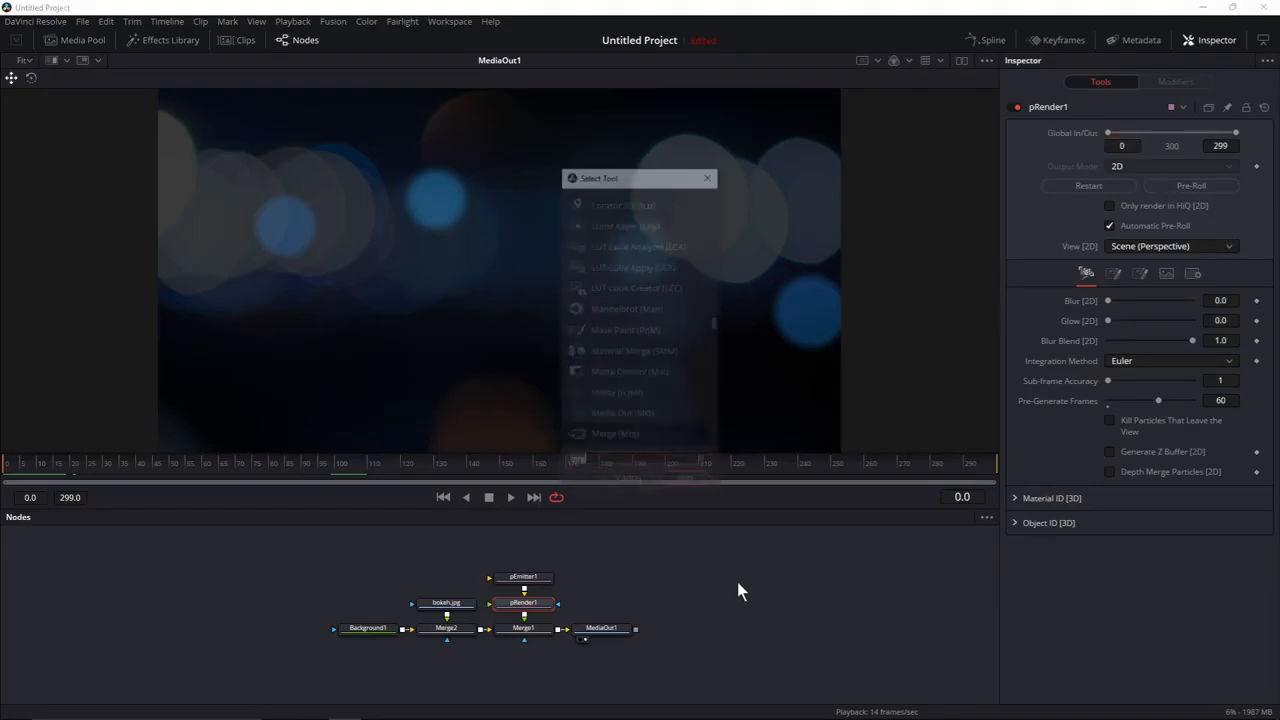
{"action": "type", "text": "merg"}
{"action": "key", "text": "BackSpace"}
{"action": "key", "text": "BackSpace"}
{"action": "key", "text": "BackSpace"}
{"action": "key", "text": "BackSpace"}
{"action": "type", "text": "sti"}
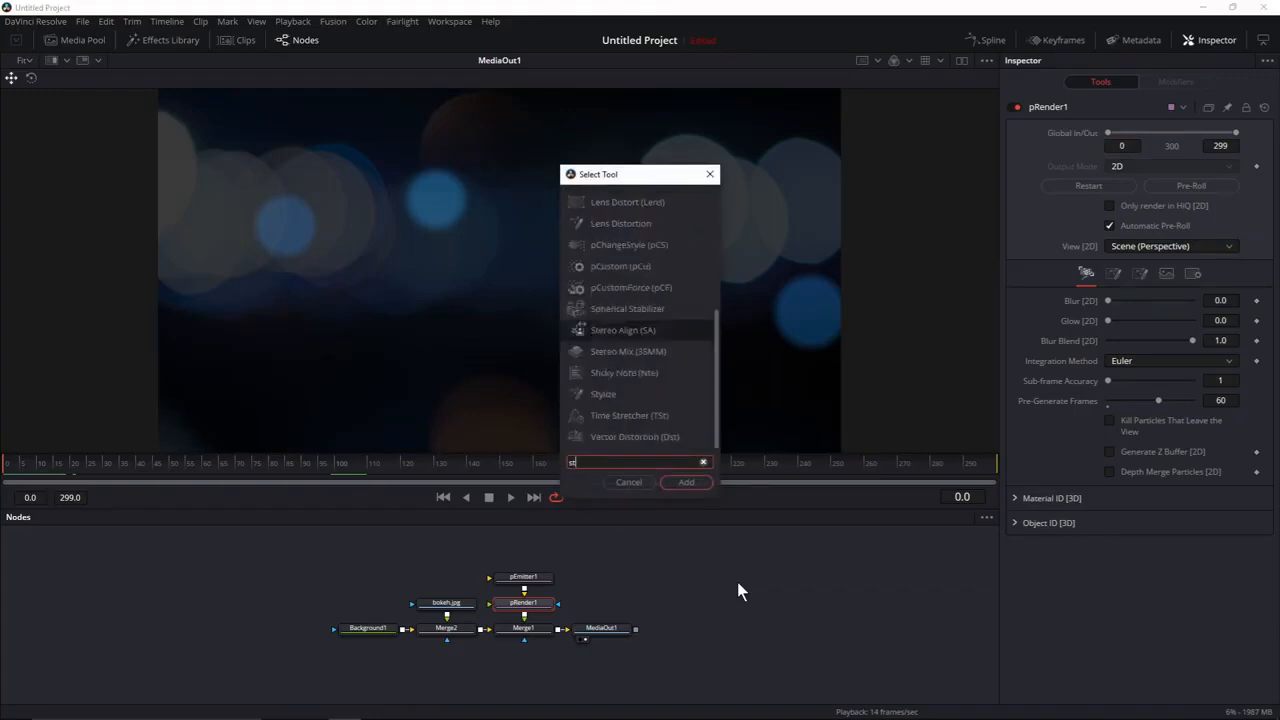
{"action": "left_click", "coordinate": [686, 482]}
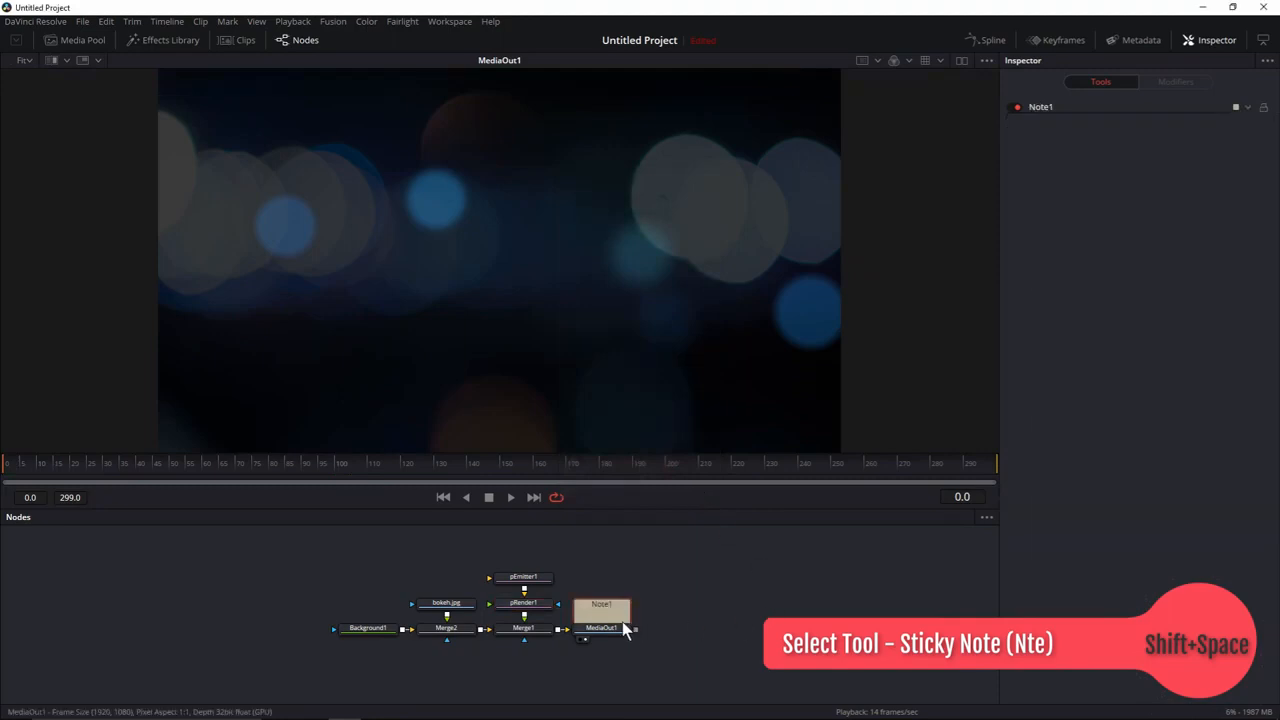
{"action": "left_click_drag", "start_coordinate": [581, 609], "coordinate": [776, 560]}
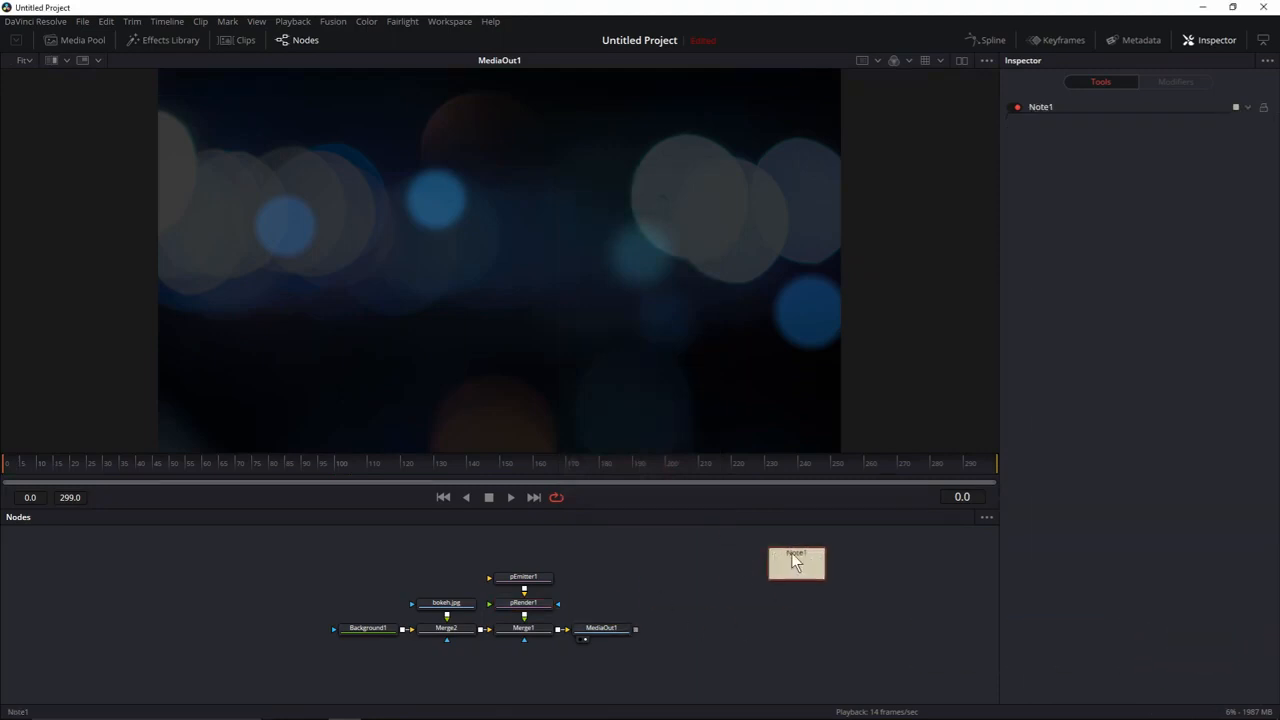
Write "Turn on blur" in the sticky note, rename it "Render Notes", and collapse it.
{"action": "double_click", "coordinate": [791, 556]}
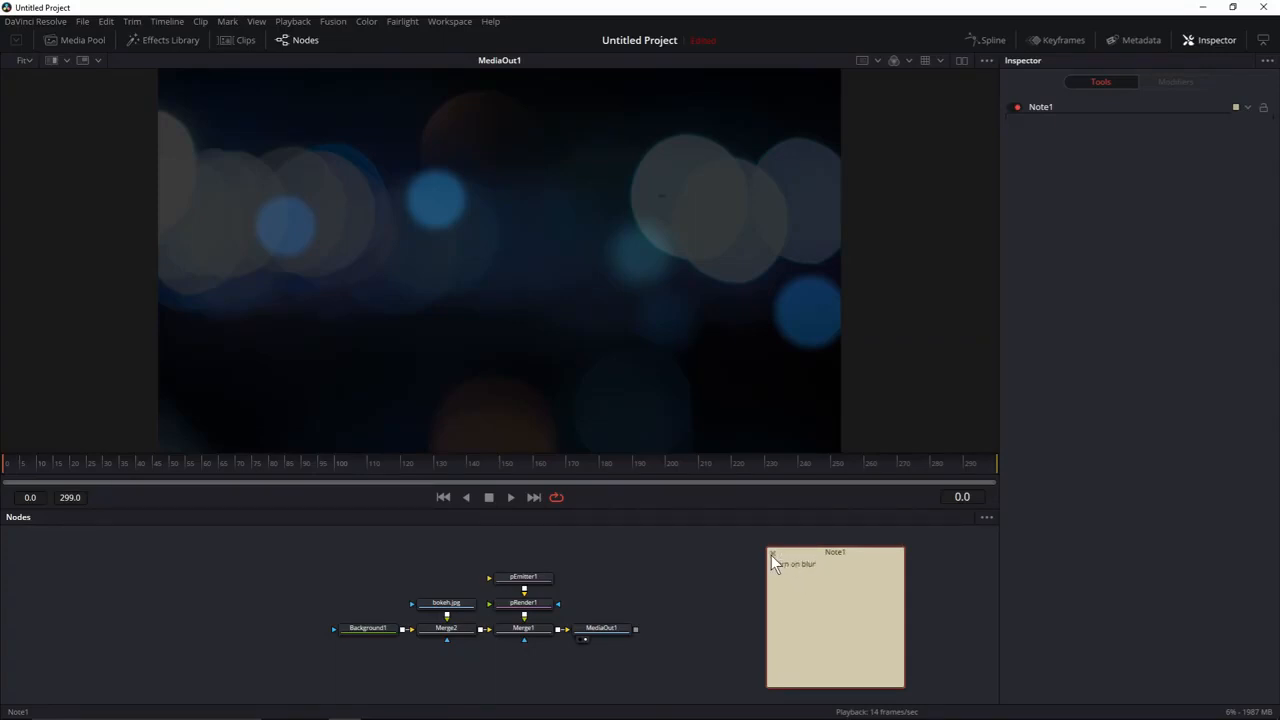
{"action": "left_click", "coordinate": [771, 554]}
{"action": "double_click", "coordinate": [788, 556]}
{"action": "key", "text": "F2"}
{"action": "type", "text": "Render Notes"}
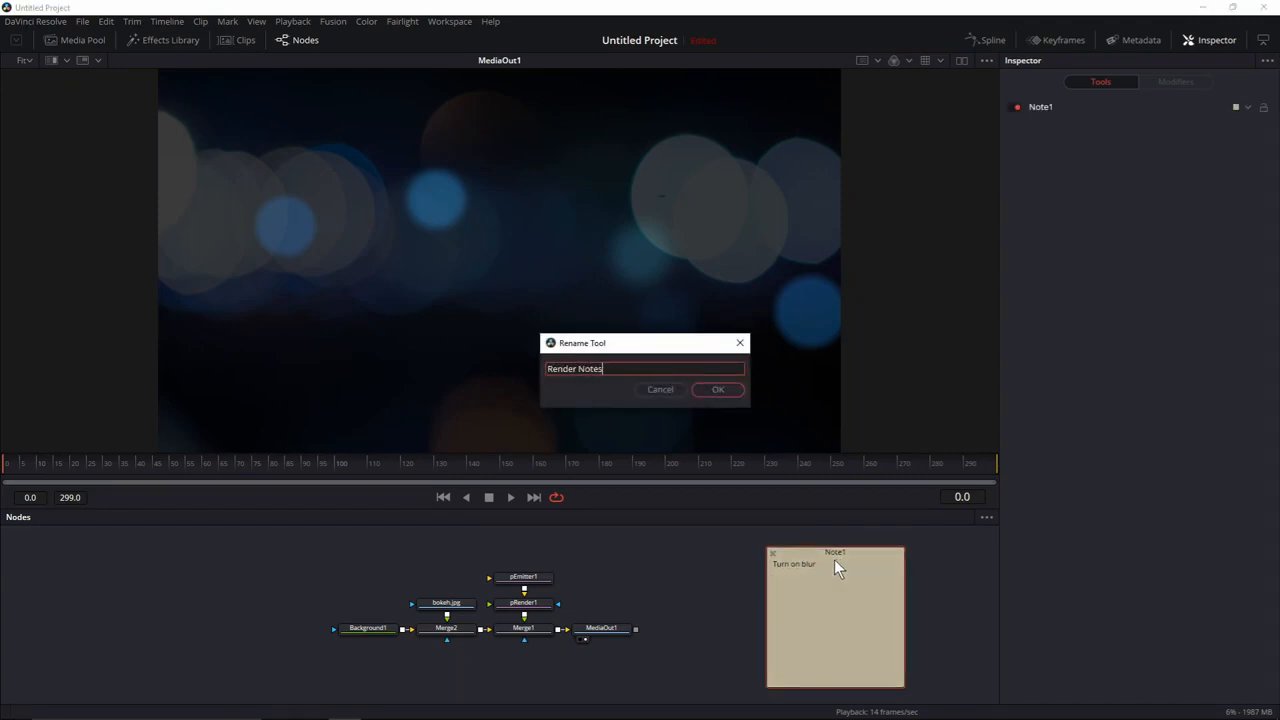
{"action": "key", "text": "Return"}
{"action": "left_click", "coordinate": [795, 562]}
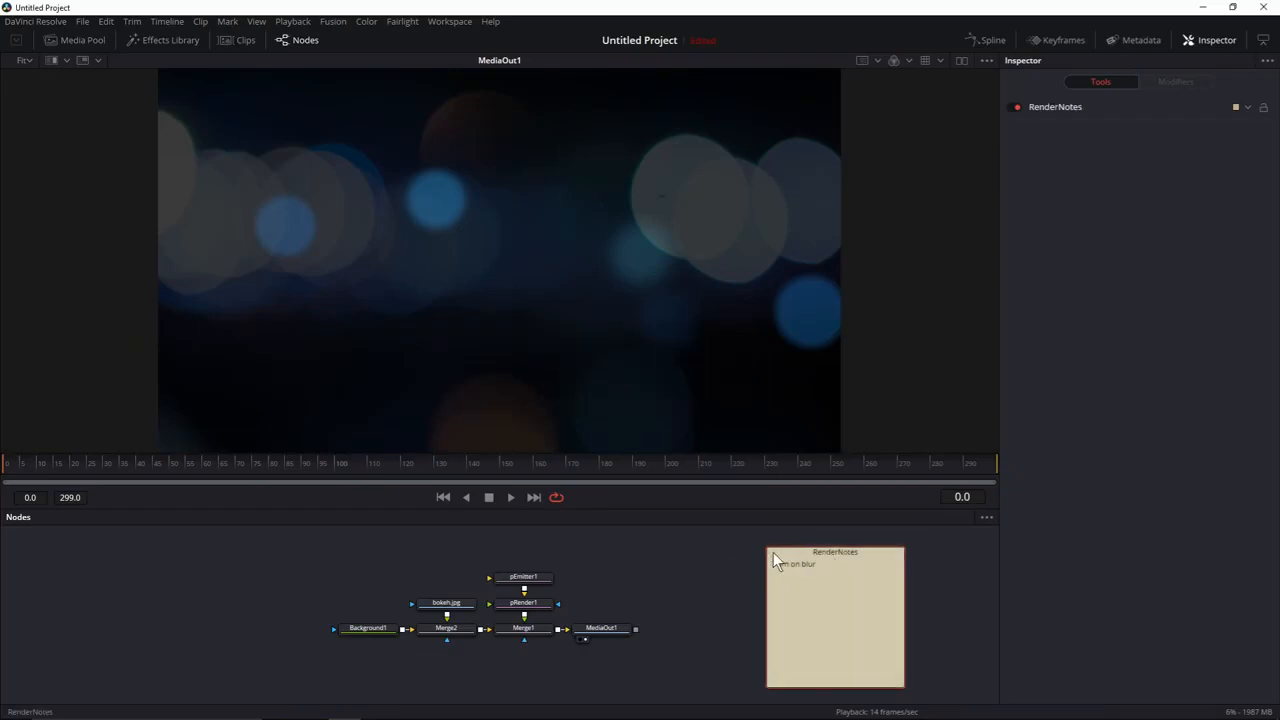
{"action": "left_click", "coordinate": [774, 552]}
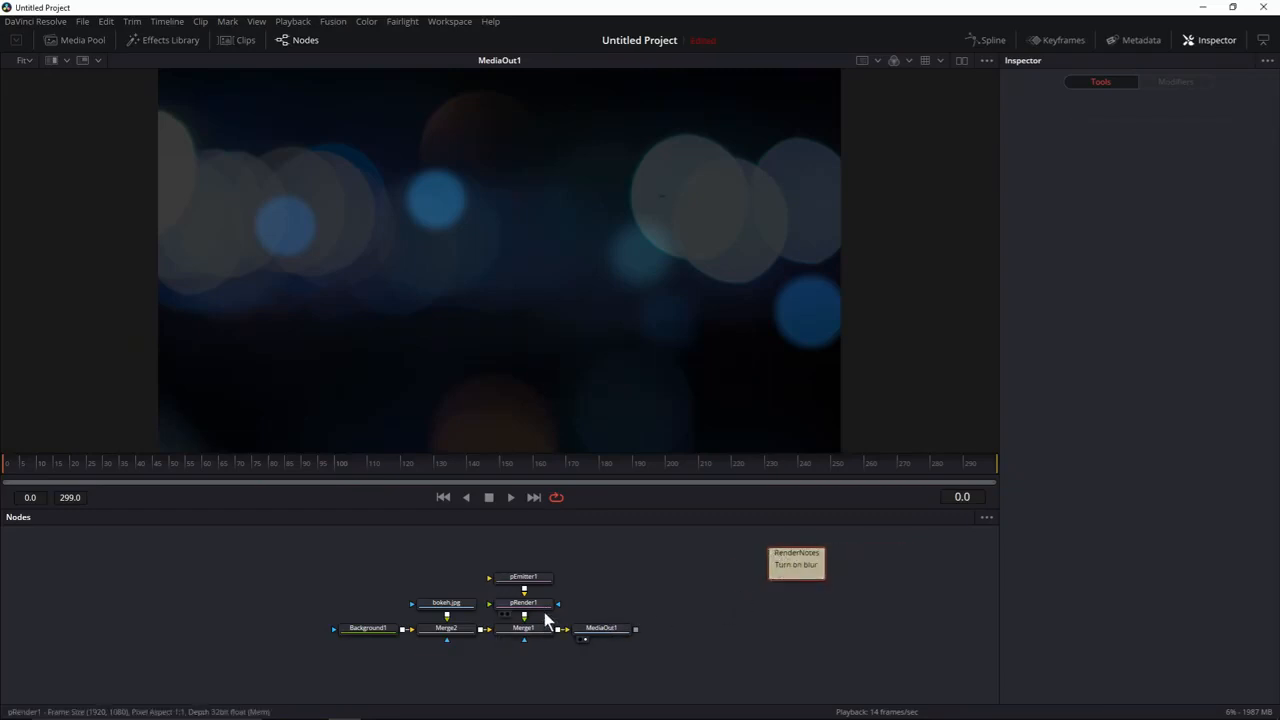
Set pEmitter1's 2D Blur and Blur Variance to 0, and stop playback.
{"action": "left_click", "coordinate": [545, 578]}
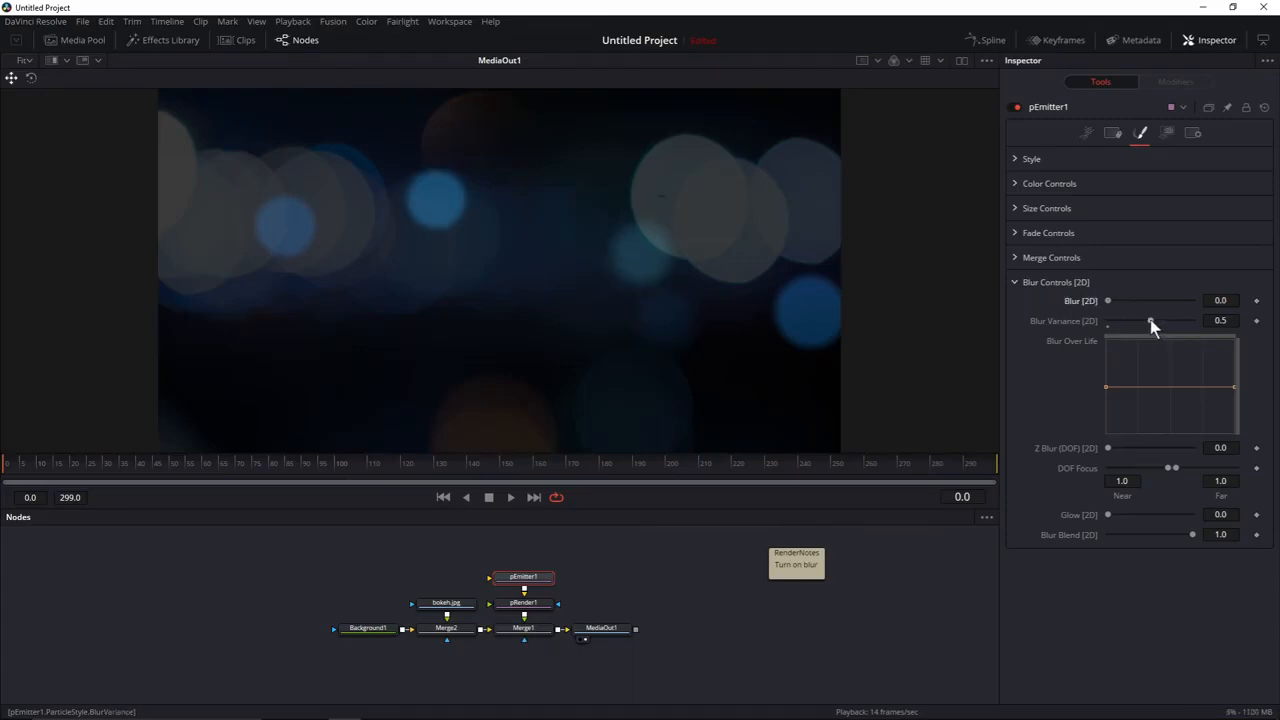
{"action": "left_click_drag", "start_coordinate": [1150, 320], "coordinate": [1078, 323]}
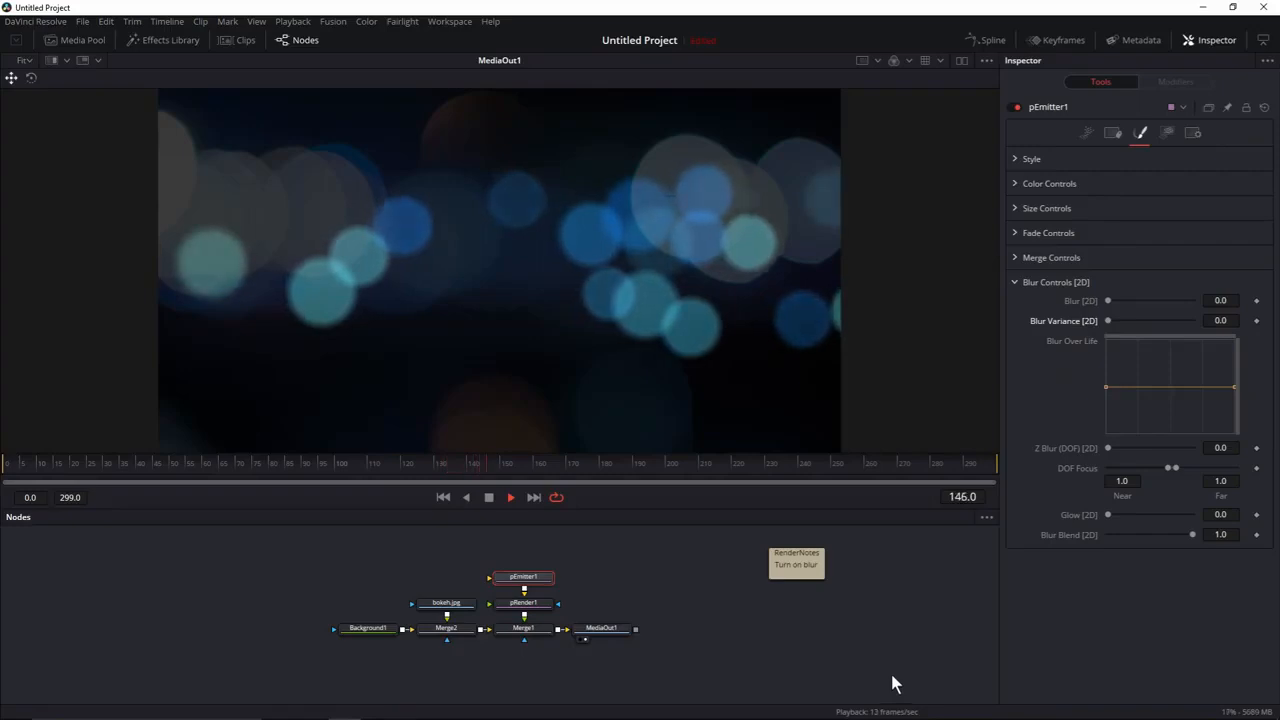
{"action": "left_click", "coordinate": [488, 497]}
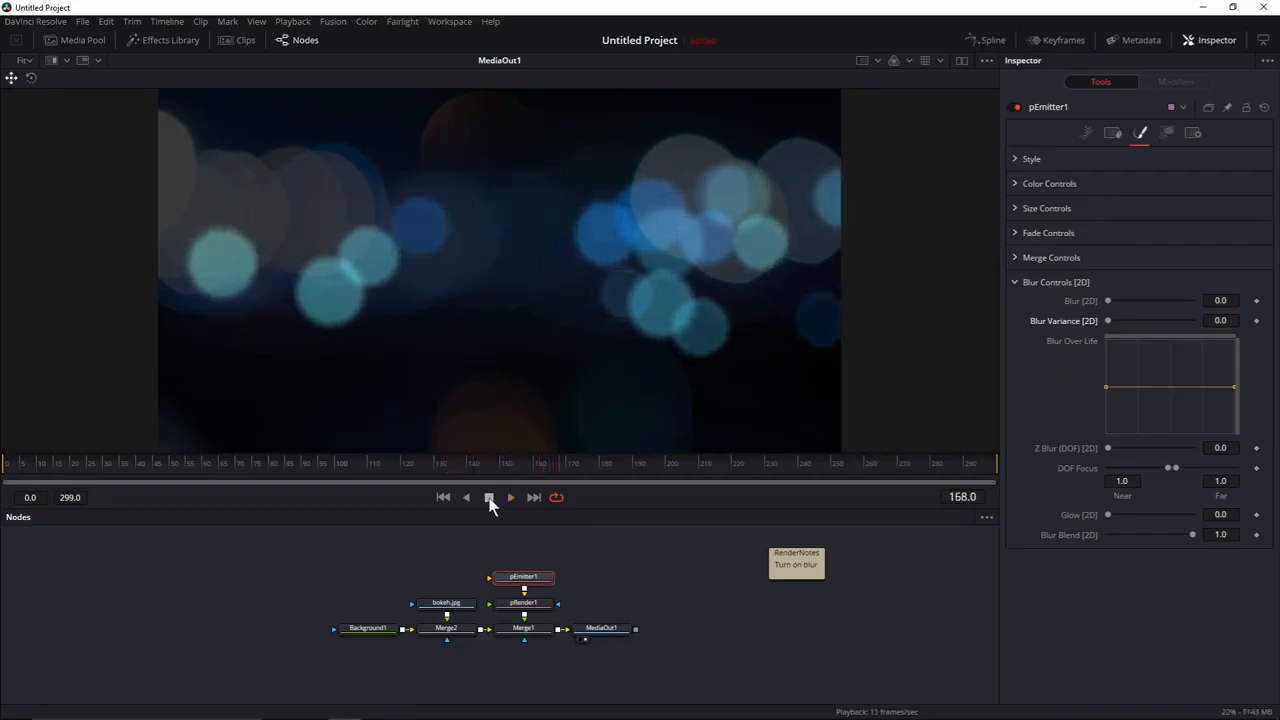
Set pEmitter1's 2D Blur to 0.1 and Blur Variance to 0.5, and play the composition briefly to compare.
{"action": "left_click", "coordinate": [1220, 300]}
{"action": "type", "text": "0.1"}
{"action": "key", "text": "Tab"}
{"action": "type", "text": "0.5"}
{"action": "key", "text": "Tab"}
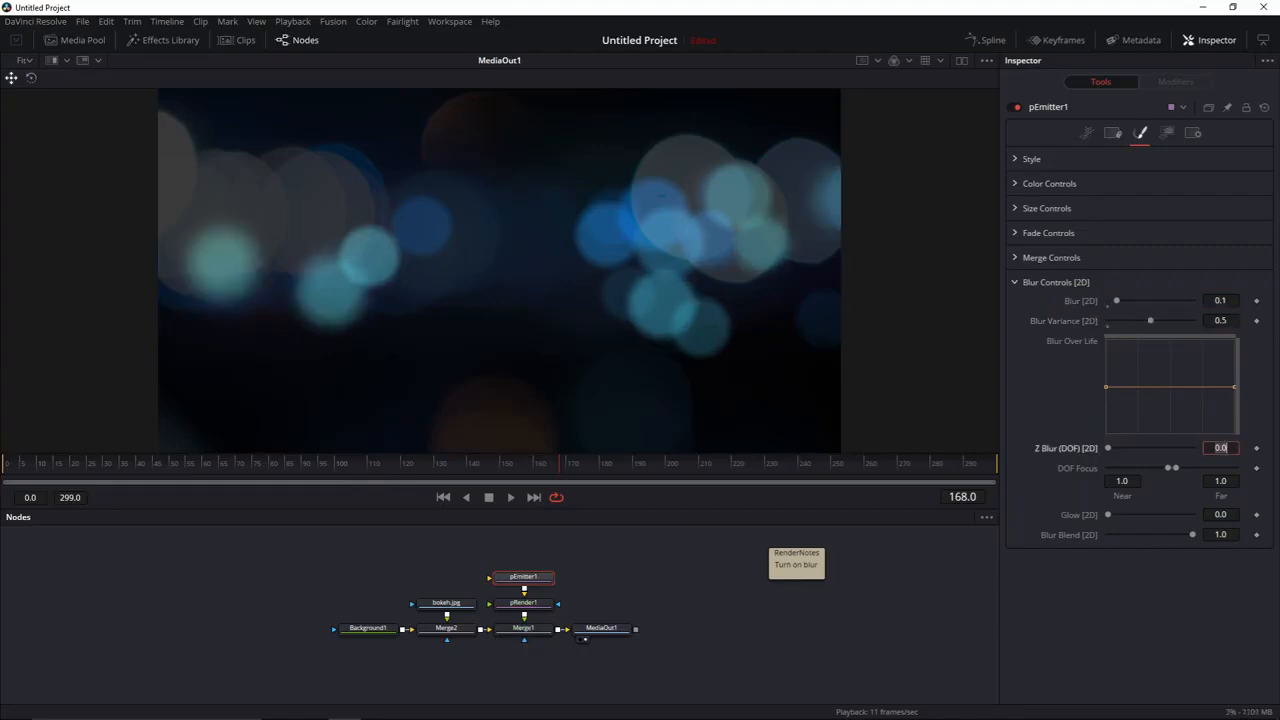
{"action": "left_click", "coordinate": [511, 499]}
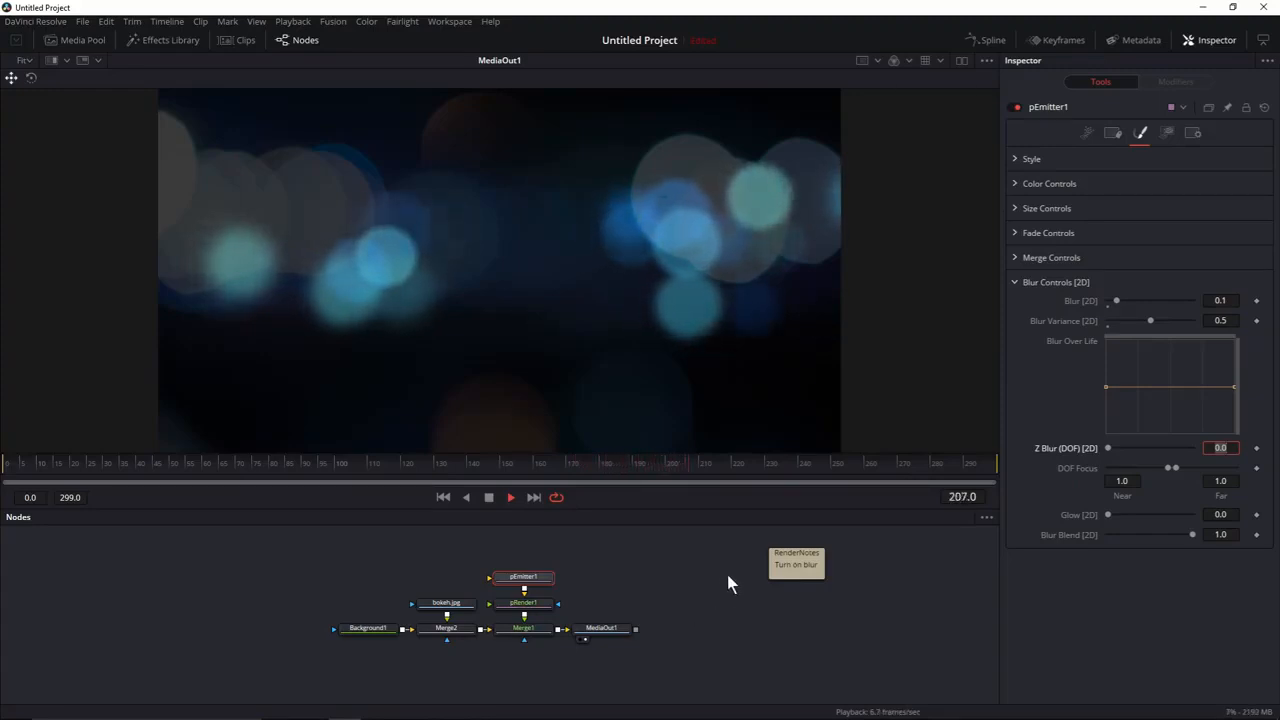
{"action": "left_click", "coordinate": [489, 498]}
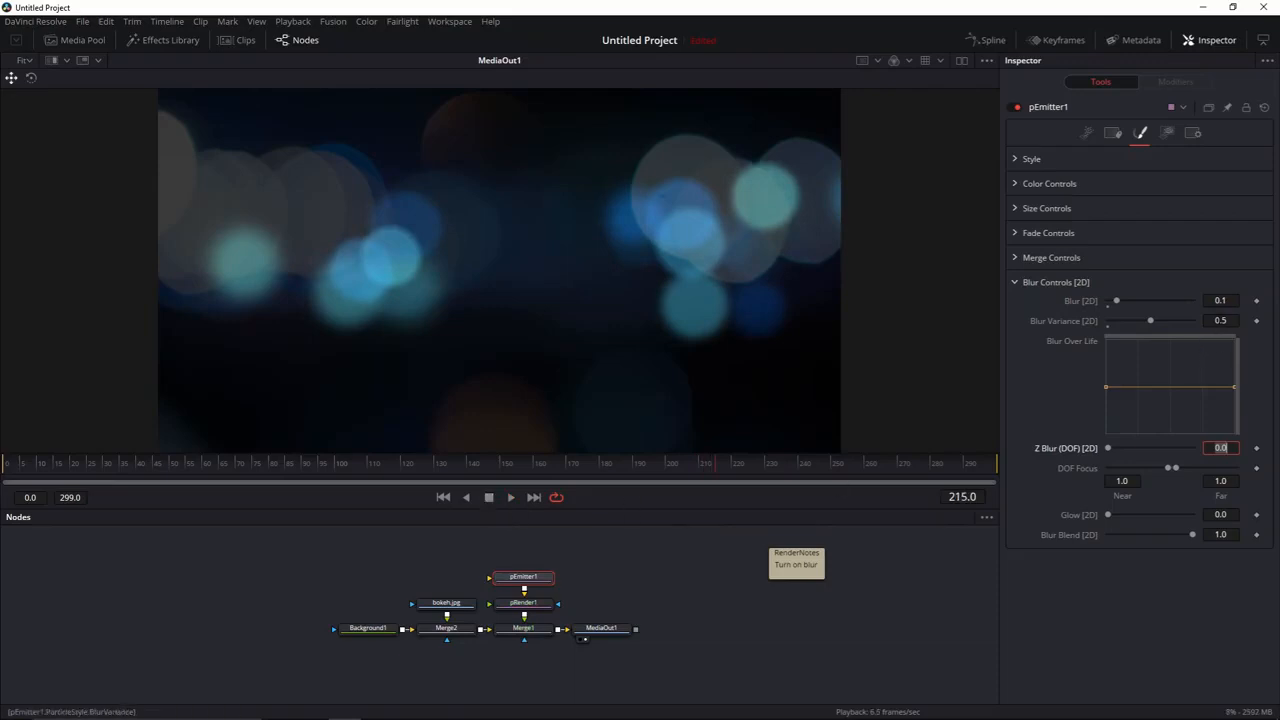
Turn off the particle blur again by setting pEmitter1's 2D Blur and Blur Variance to 0.
{"action": "left_click", "coordinate": [1222, 300]}
{"action": "type", "text": "0"}
{"action": "key", "text": "Tab"}
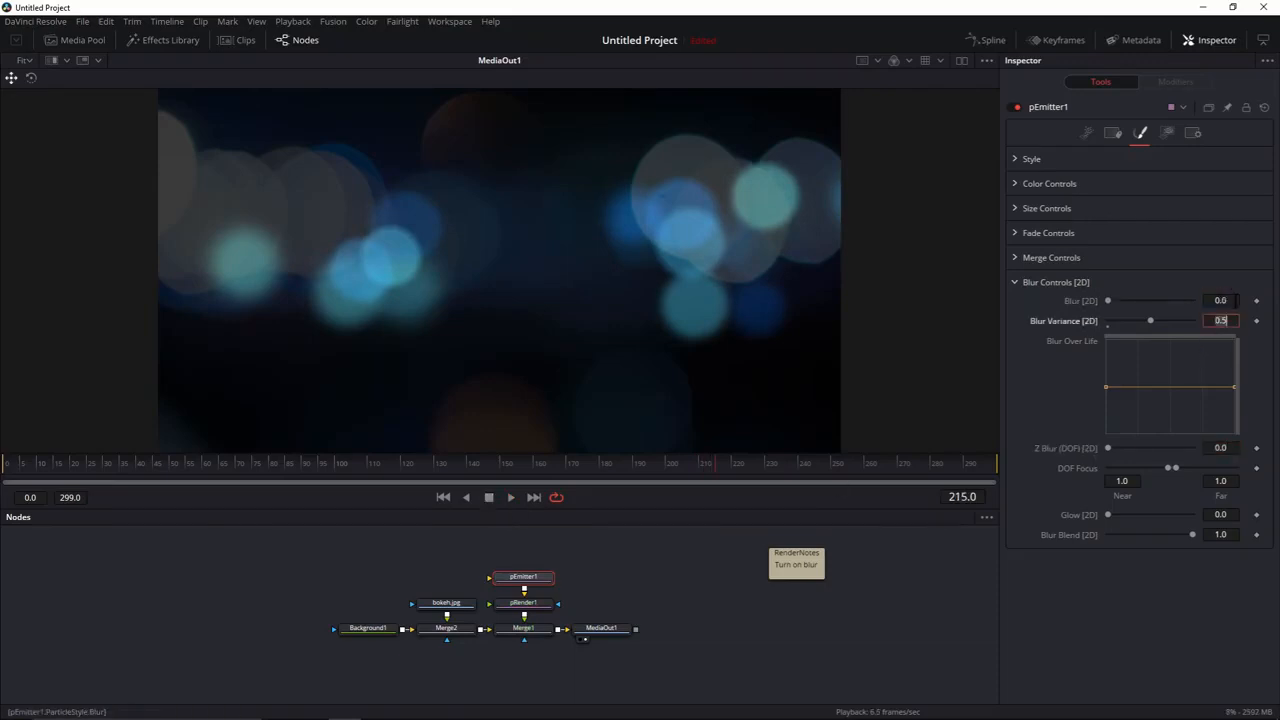
{"action": "type", "text": "0"}
{"action": "key", "text": "Tab"}
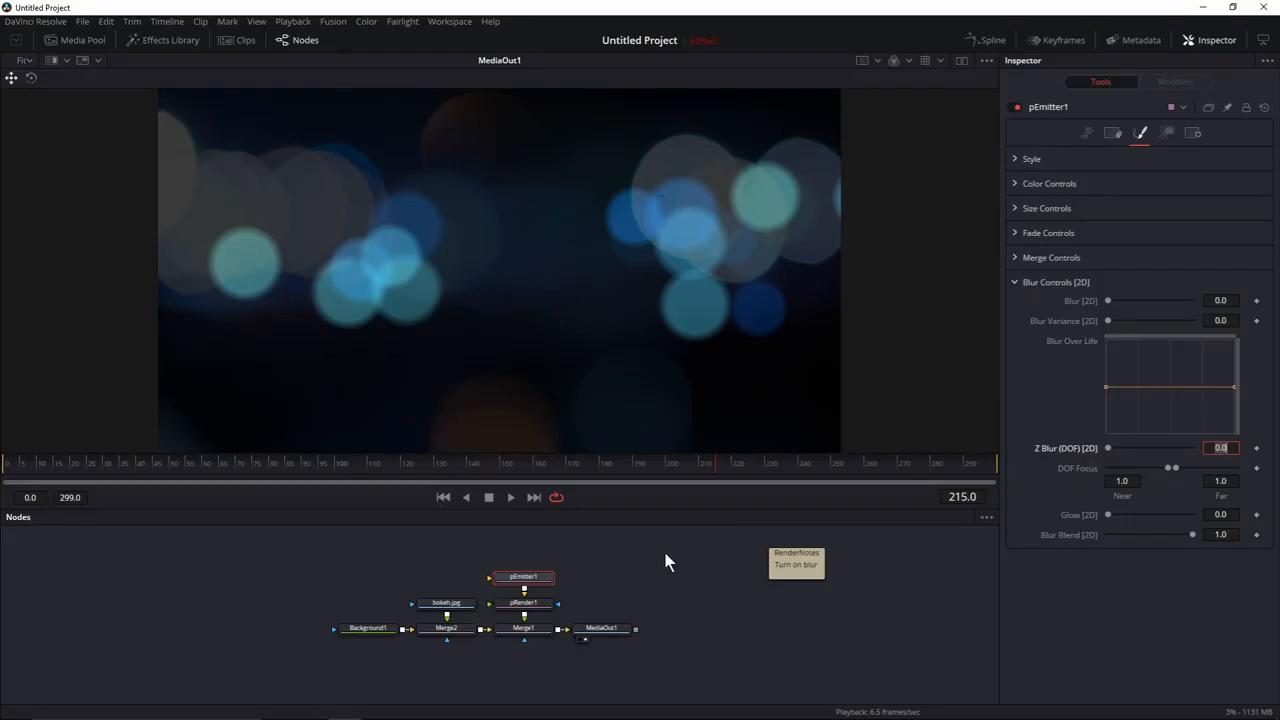
Turn off High Quality for the viewer playback and play the composition.
{"action": "right_click", "coordinate": [727, 505]}
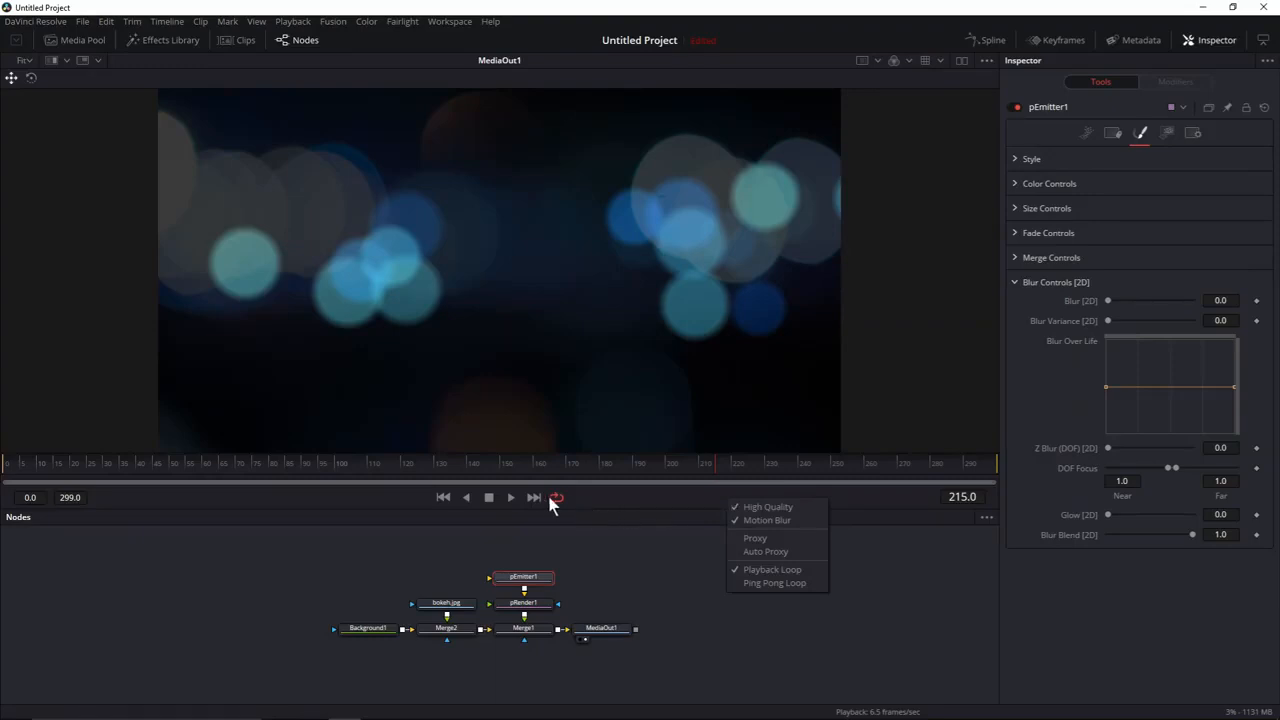
{"action": "left_click", "coordinate": [778, 507]}
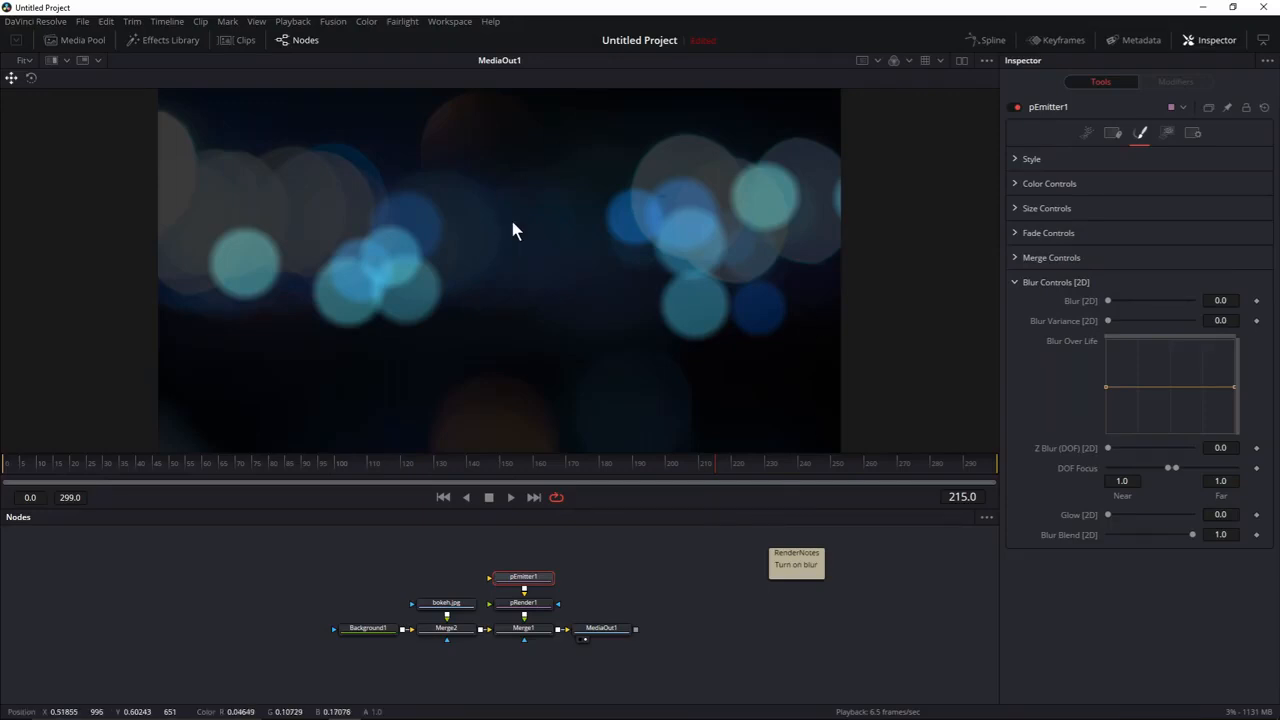
{"action": "left_click", "coordinate": [512, 498]}
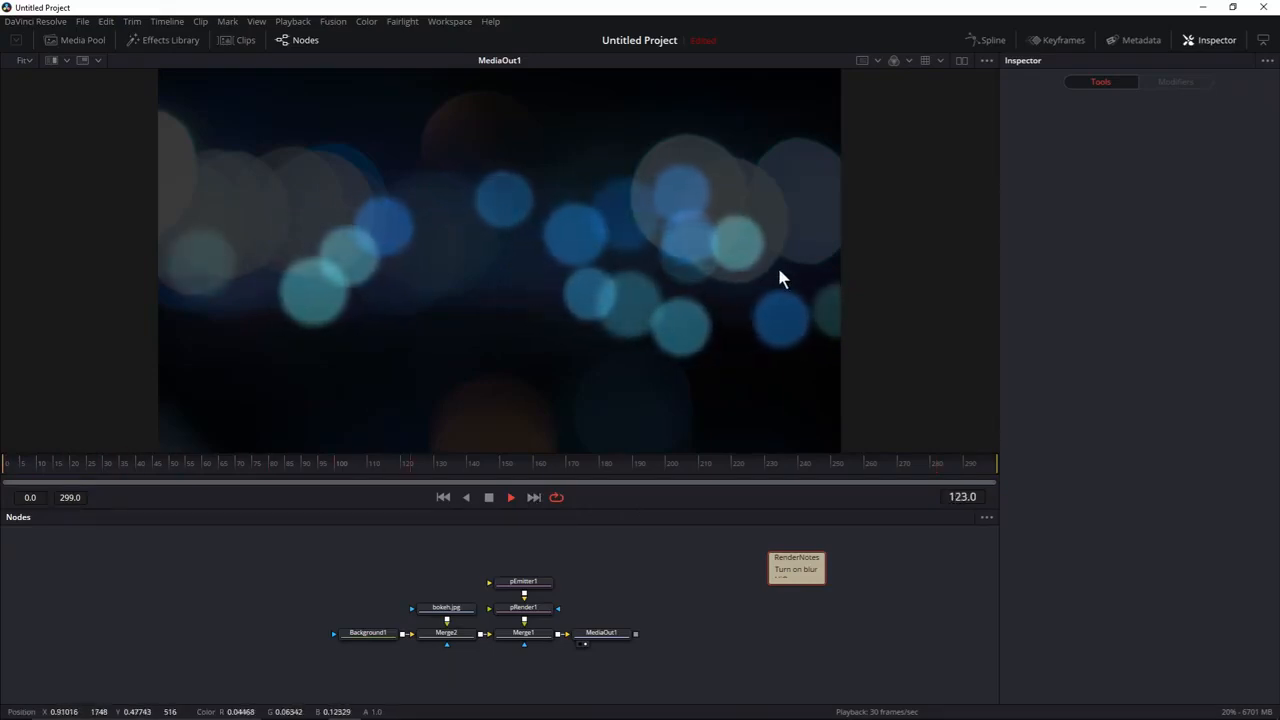
Set pEmitter1's Velocity Variance to 0.05.
{"action": "left_click", "coordinate": [543, 584]}
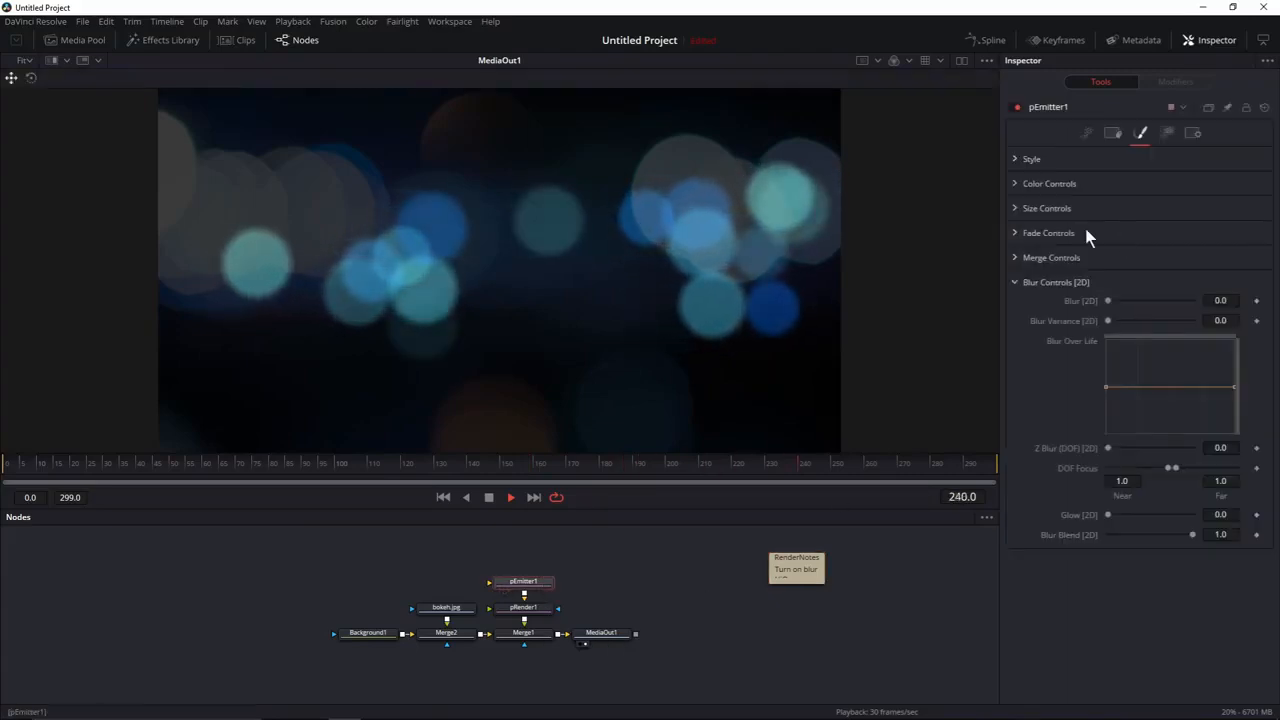
{"action": "left_click", "coordinate": [1015, 282]}
{"action": "left_click", "coordinate": [1086, 134]}
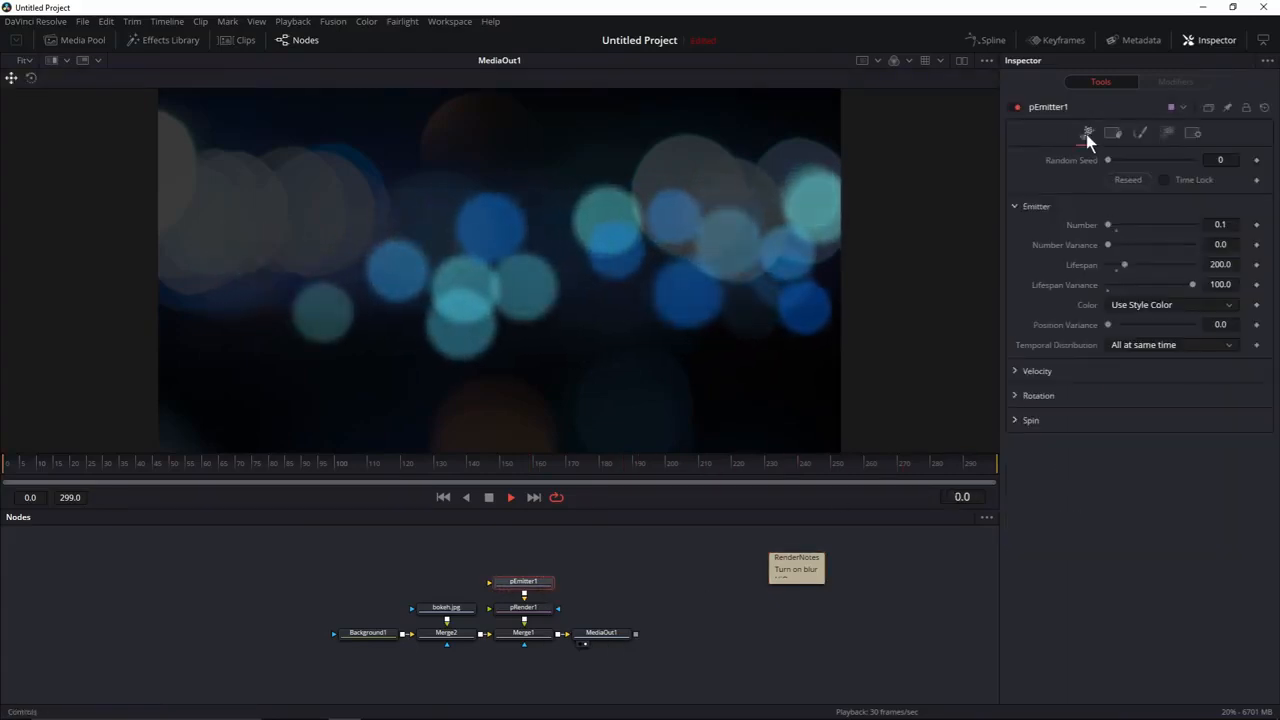
{"action": "left_click", "coordinate": [1015, 371]}
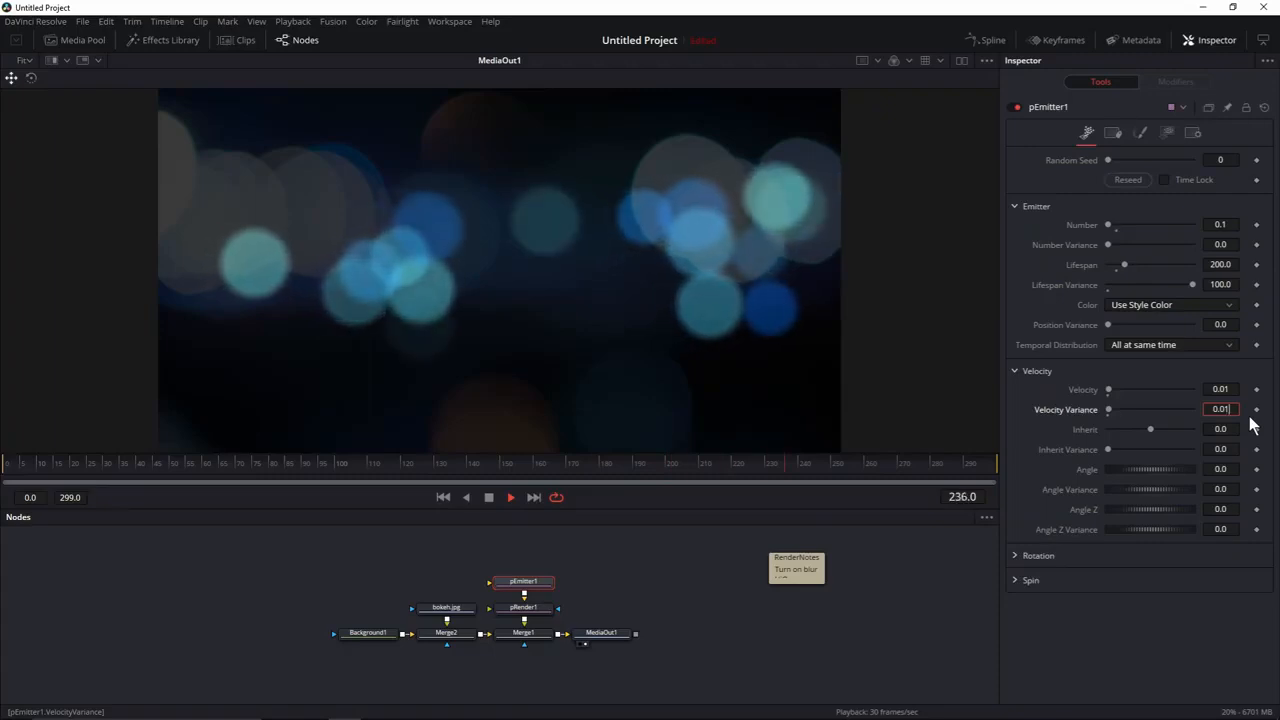
{"action": "key", "text": "BackSpace"}
{"action": "type", "text": "5"}
{"action": "key", "text": "Tab"}
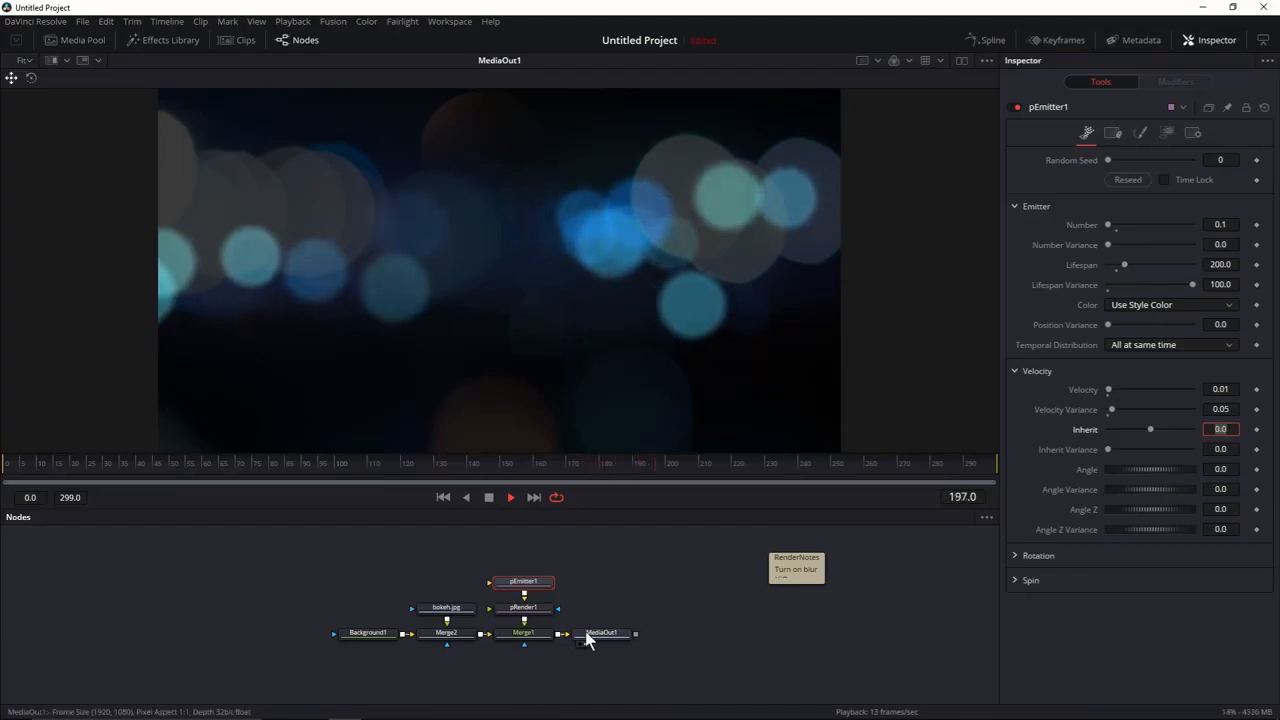
Move MediaOut1 farther from Merge1 to leave a gap between them, and deselect it.
{"action": "left_click_drag", "start_coordinate": [626, 632], "coordinate": [705, 632]}
{"action": "left_click", "coordinate": [610, 595]}
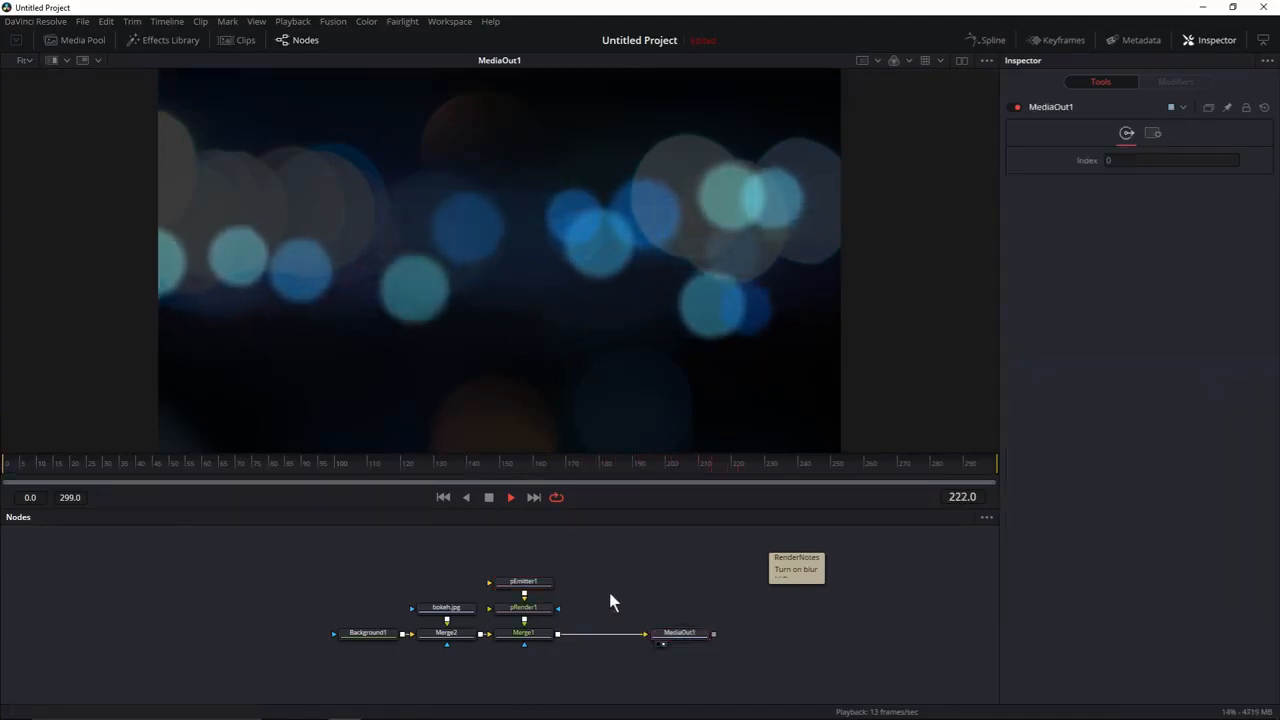
Insert a Film Grain (FGr) node between Merge1 and MediaOut1, with Size 0.08, Strength 0.0315 and Roughness 0.071.
{"action": "key", "text": "shift+space"}
{"action": "type", "text": "fil"}
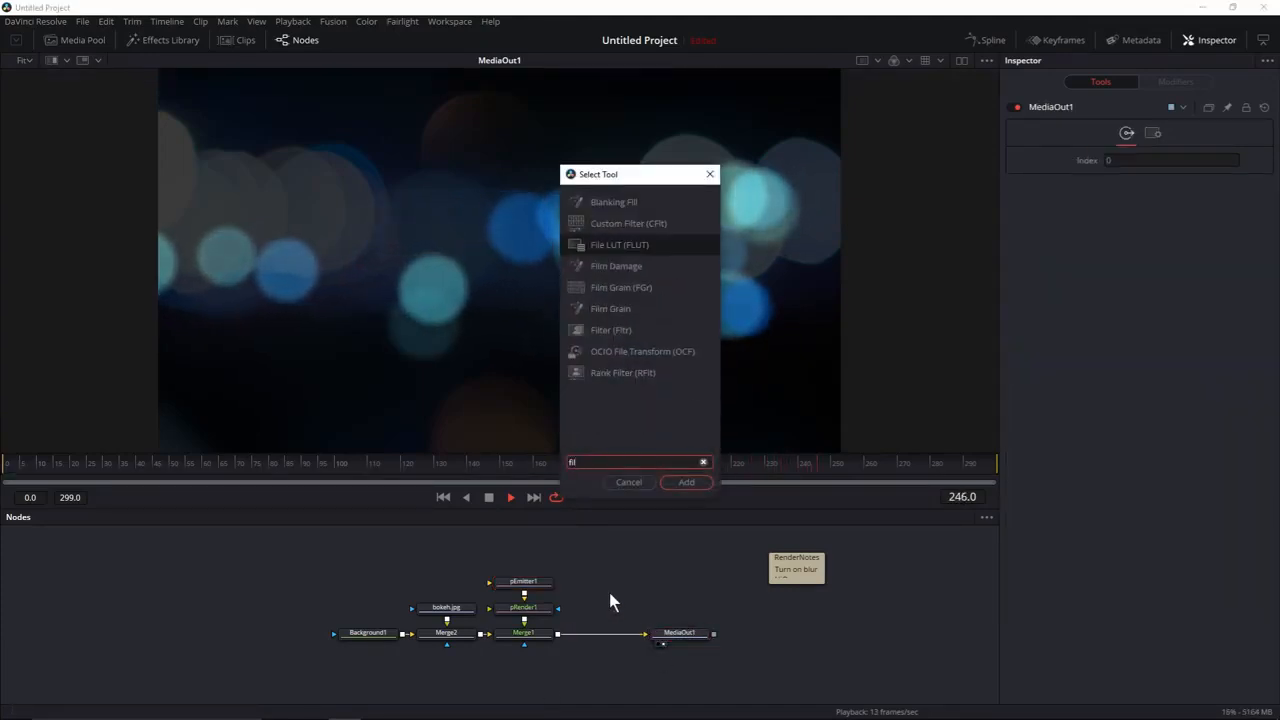
{"action": "left_click", "coordinate": [642, 303]}
{"action": "left_click", "coordinate": [686, 482]}
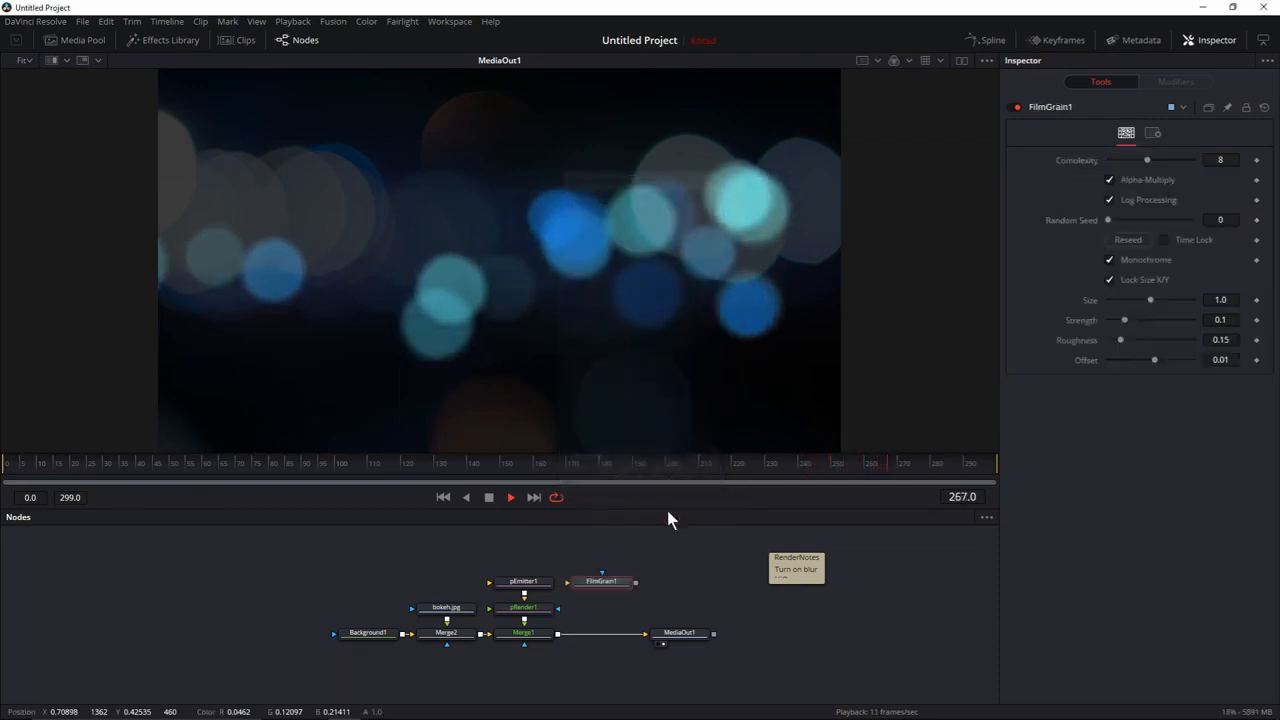
{"action": "left_click_drag", "start_coordinate": [623, 588], "coordinate": [614, 643]}
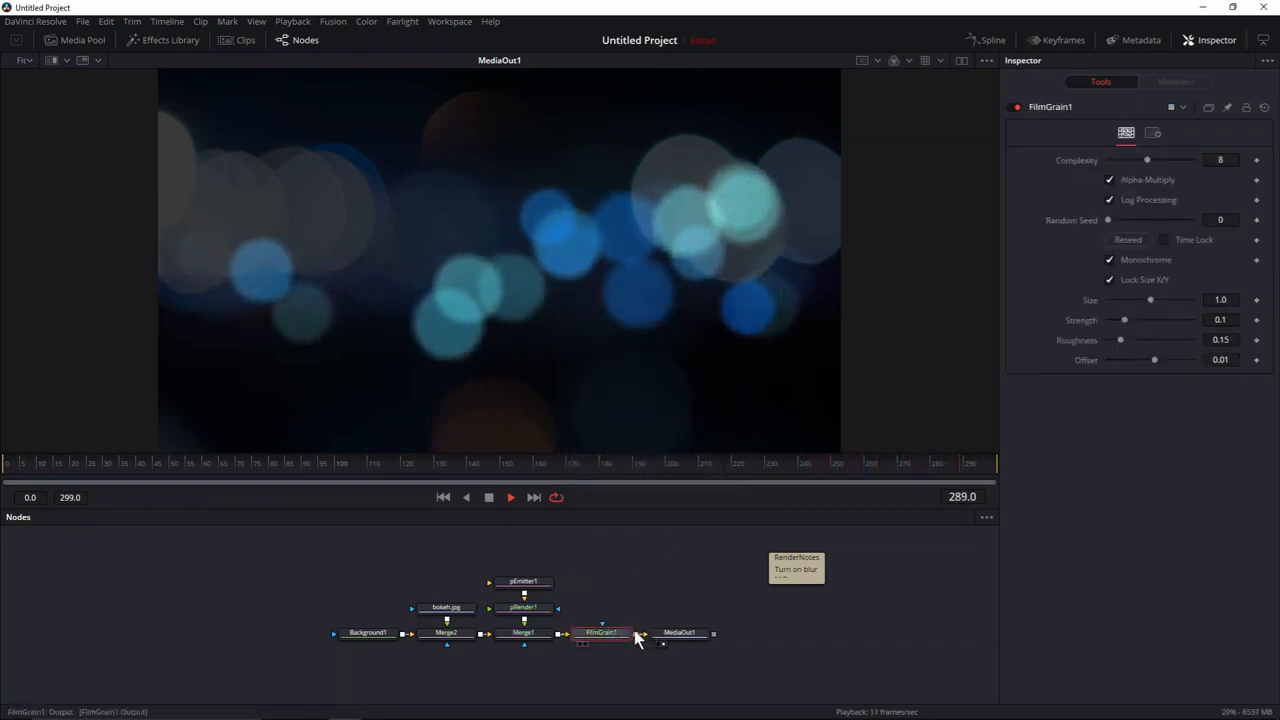
{"action": "left_click_drag", "start_coordinate": [1149, 300], "coordinate": [1112, 339]}
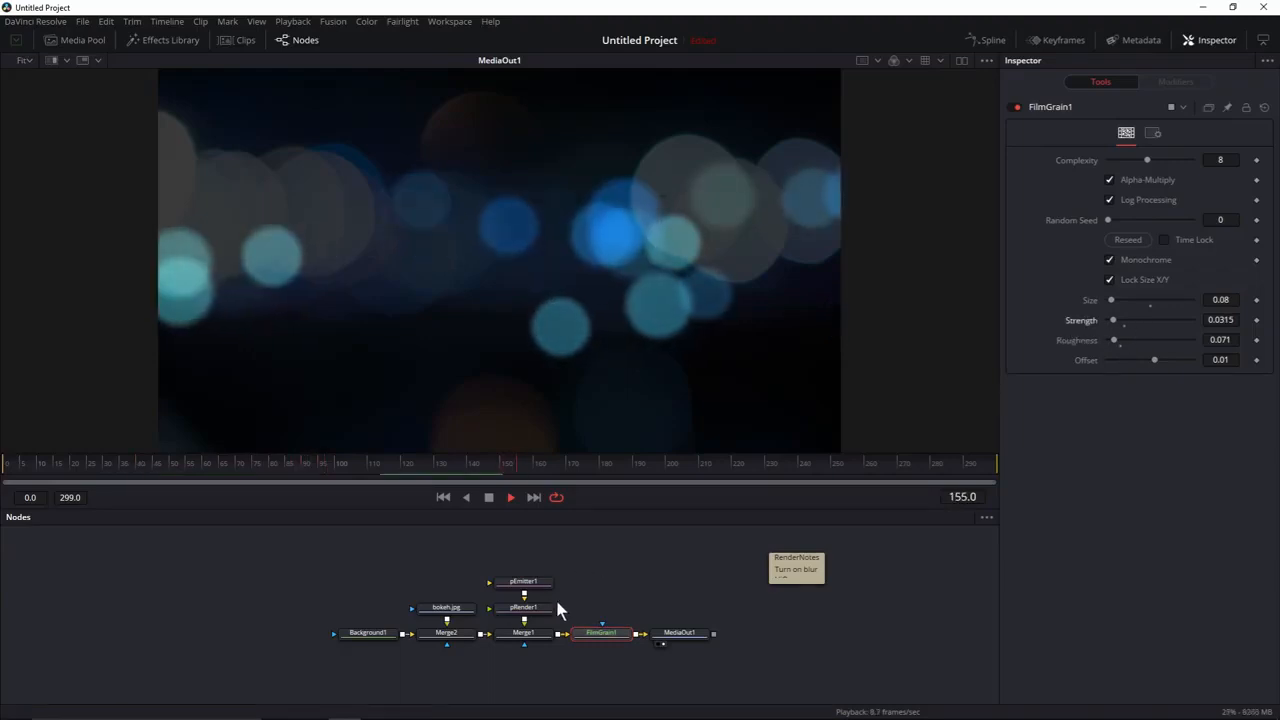
Set Merge1's Blend to 0.48 and stop the playback.
{"action": "left_click", "coordinate": [535, 633]}
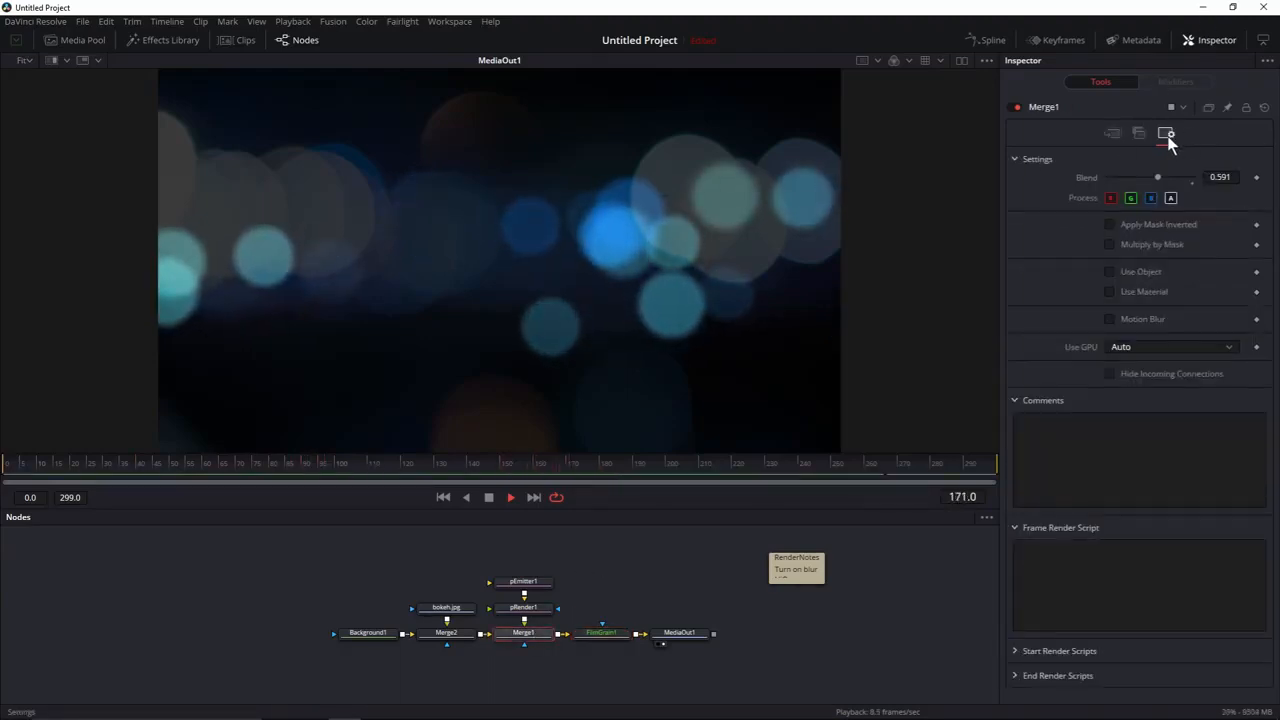
{"action": "left_click_drag", "start_coordinate": [1148, 179], "coordinate": [1146, 180]}
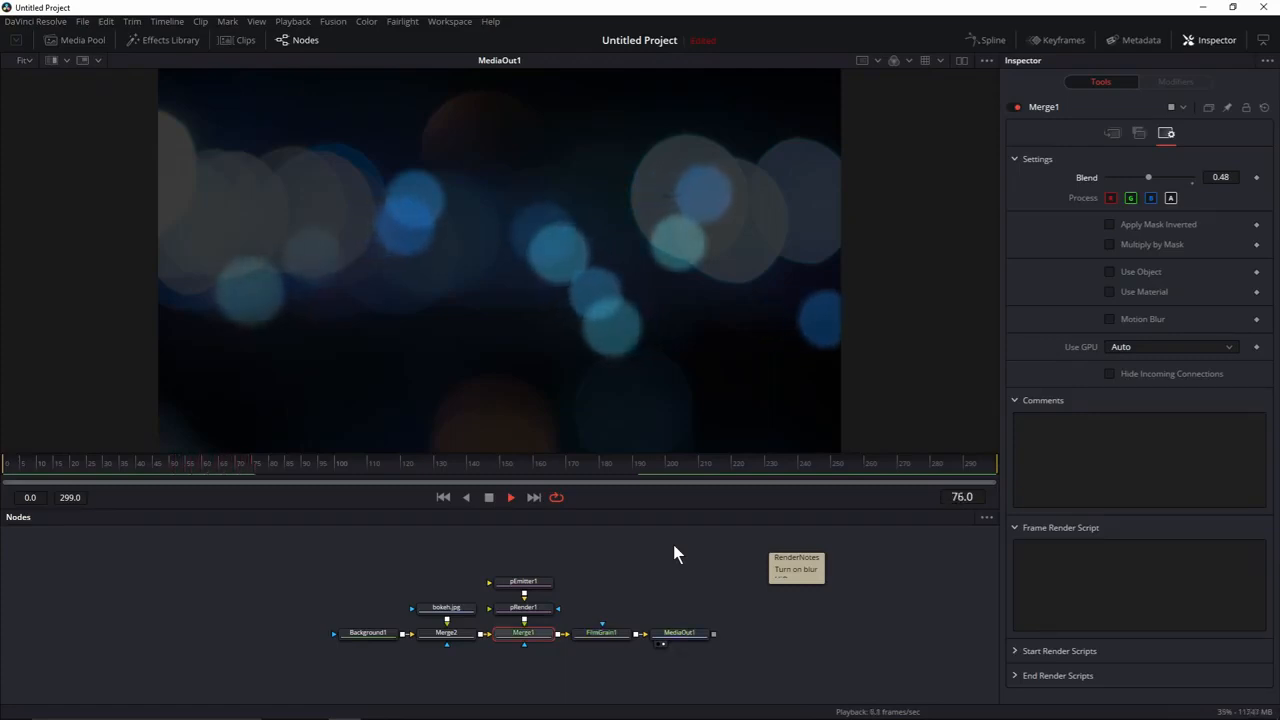
{"action": "key", "text": "space"}
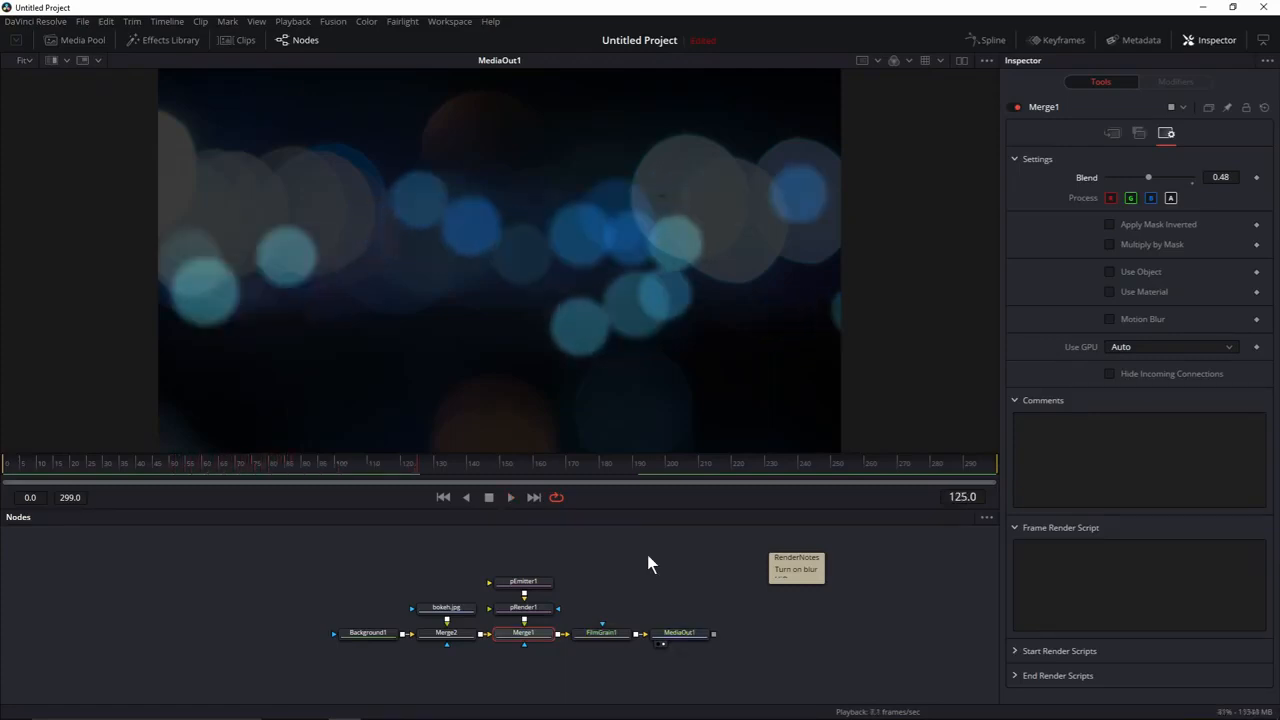